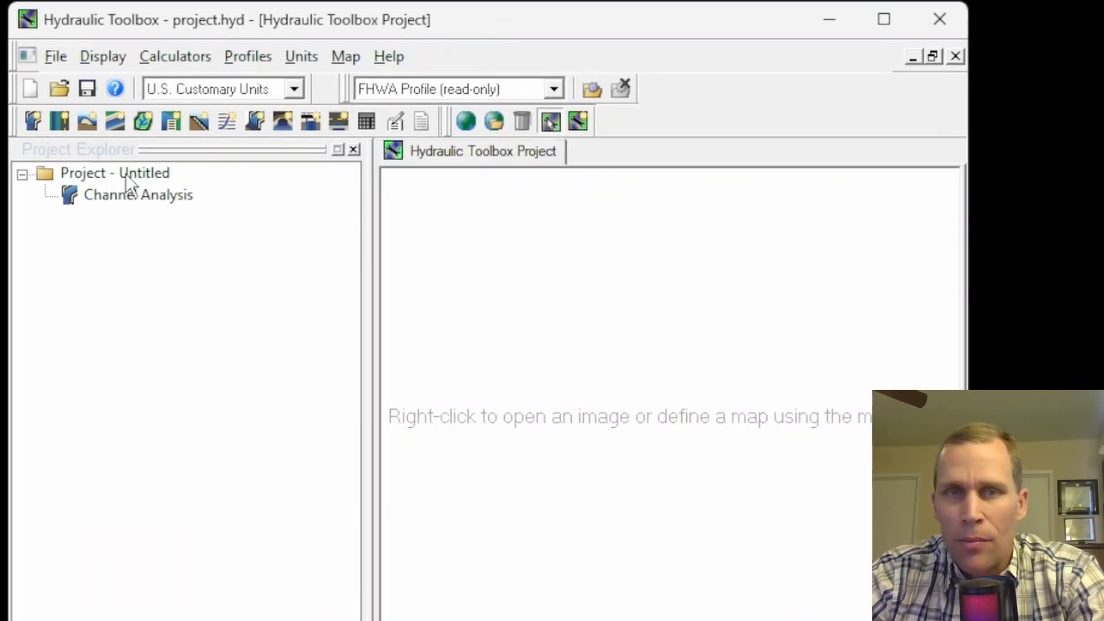
# Add a new curb and gutter analysis to the untitled project.
pyautogui.click(125, 173)
pyautogui.click(128, 195)
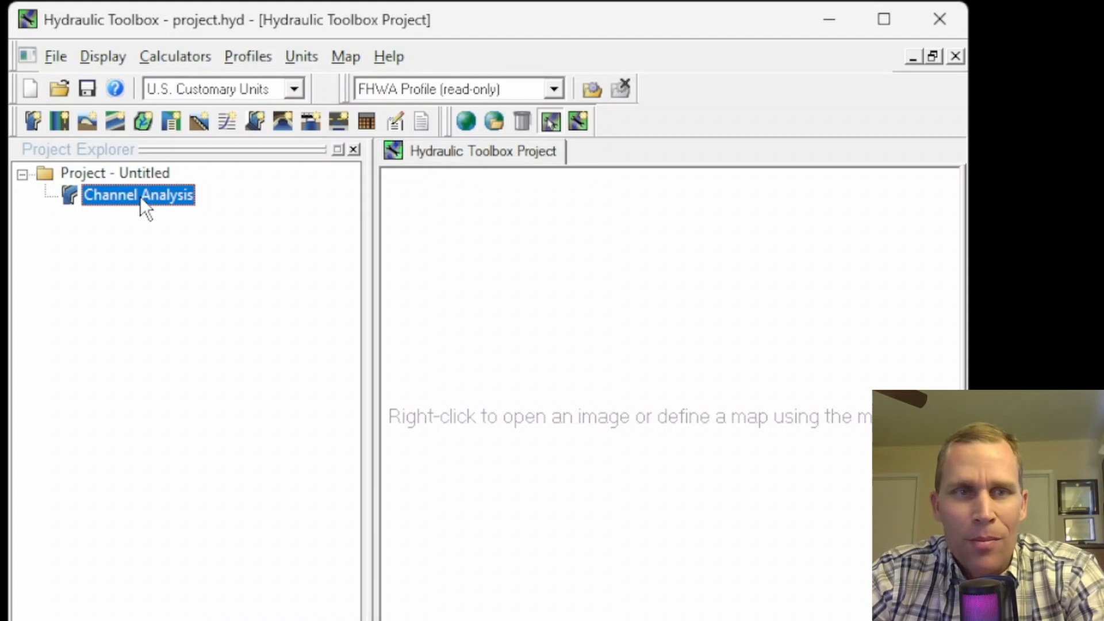
pyautogui.click(178, 56)
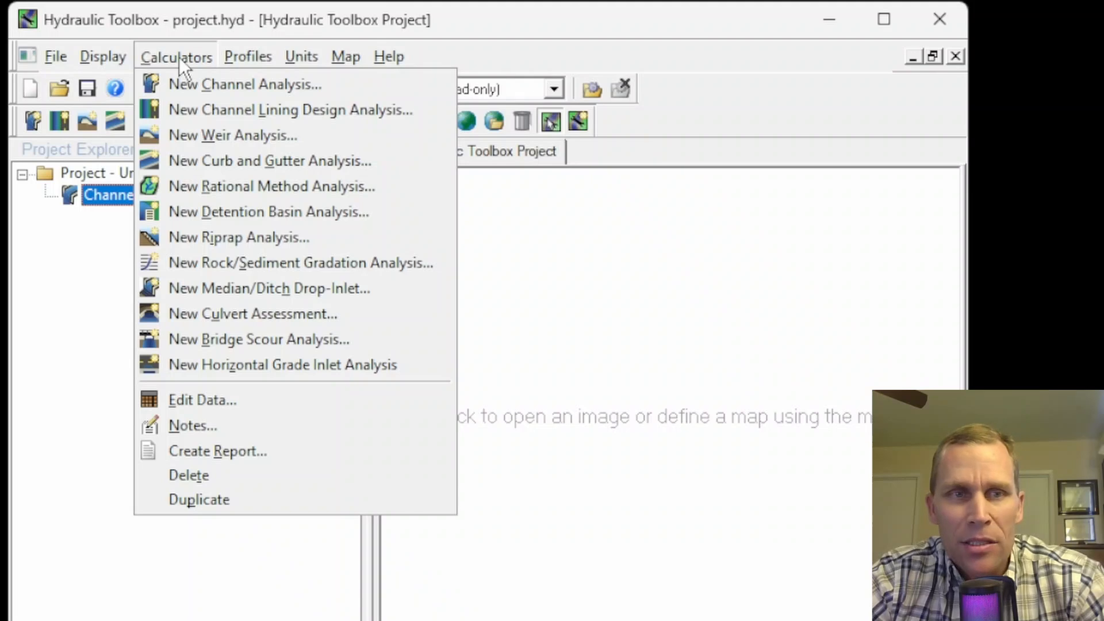
pyautogui.click(182, 57)
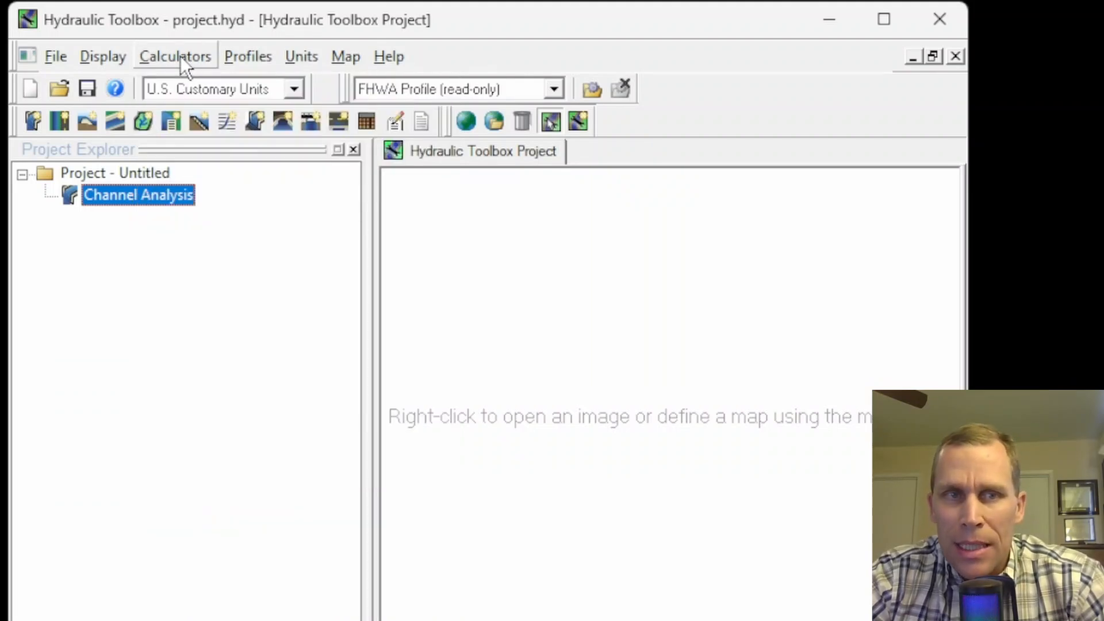
pyautogui.click(180, 56)
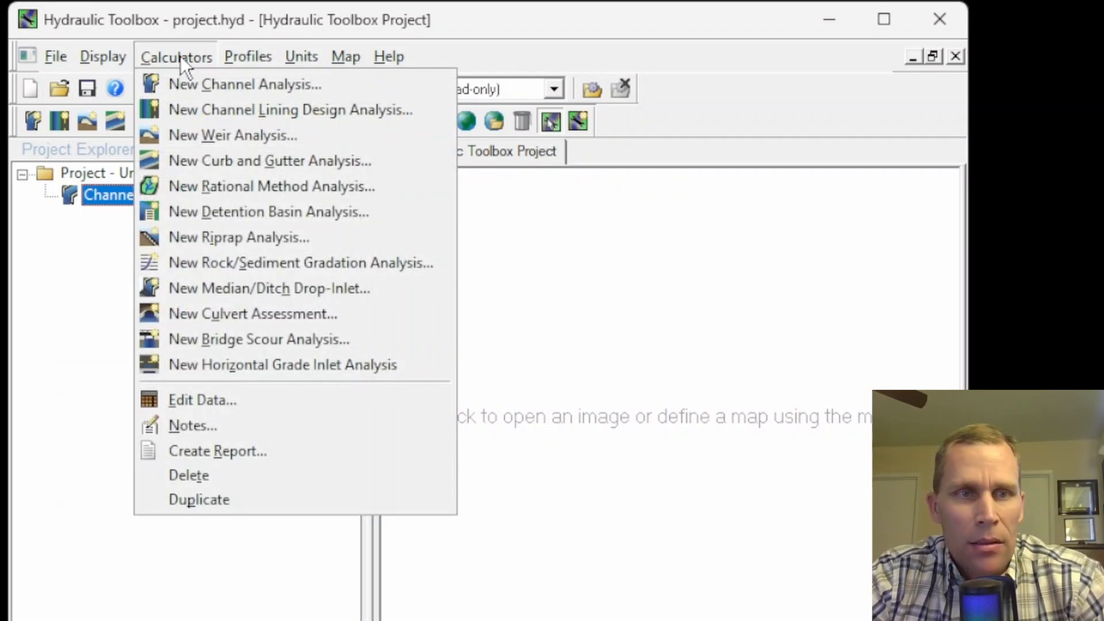
pyautogui.click(257, 158)
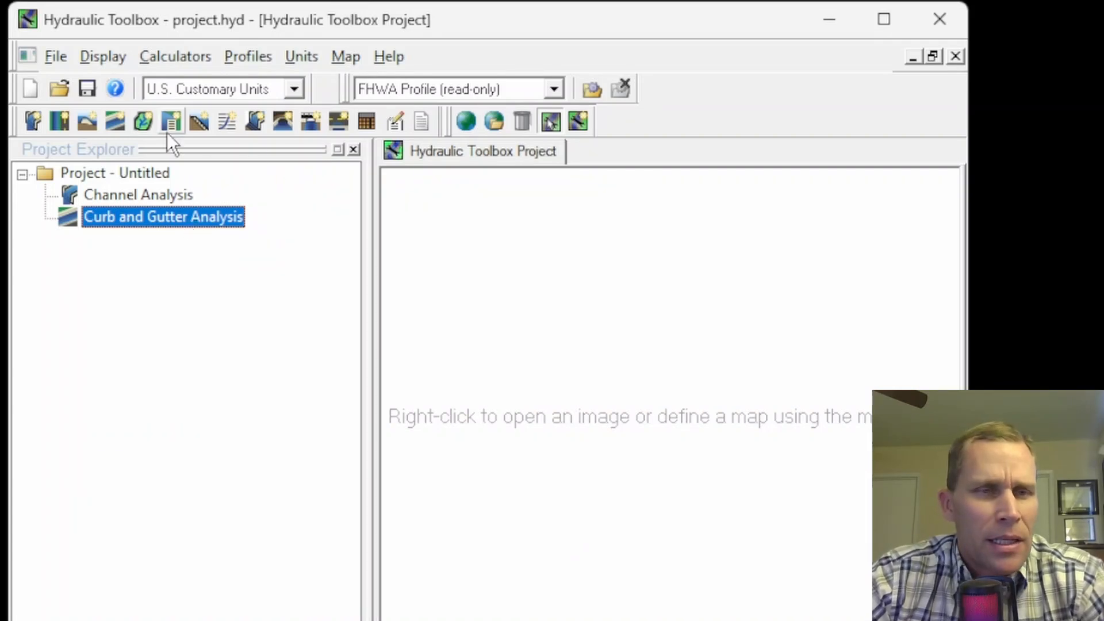
# Add two more curb and gutter analyses to the project.
pyautogui.click(116, 116)
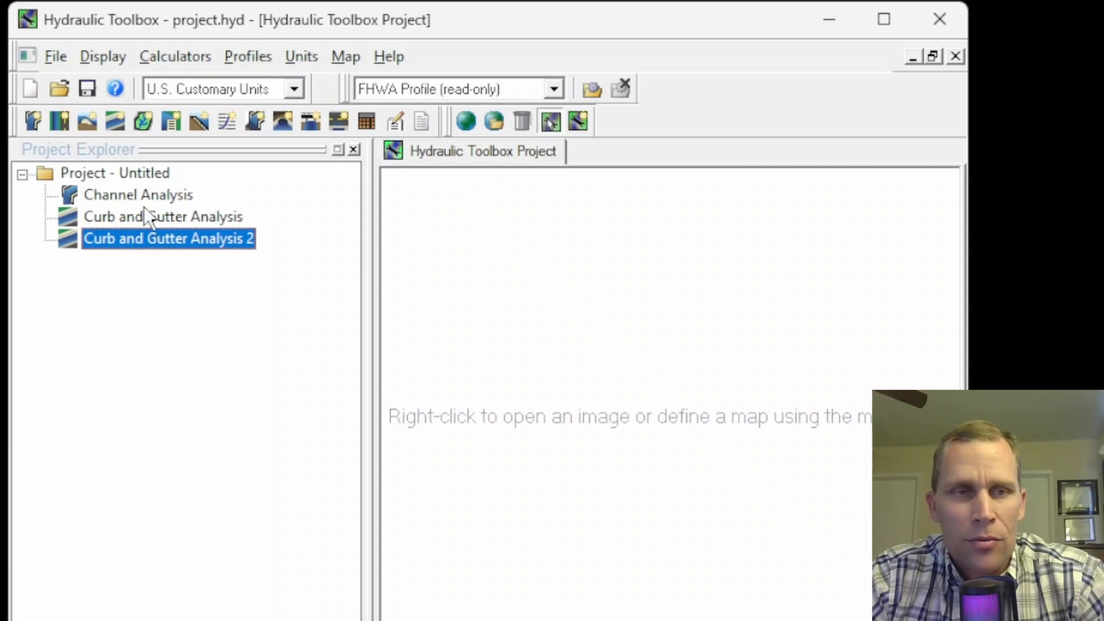
pyautogui.rightClick(115, 170)
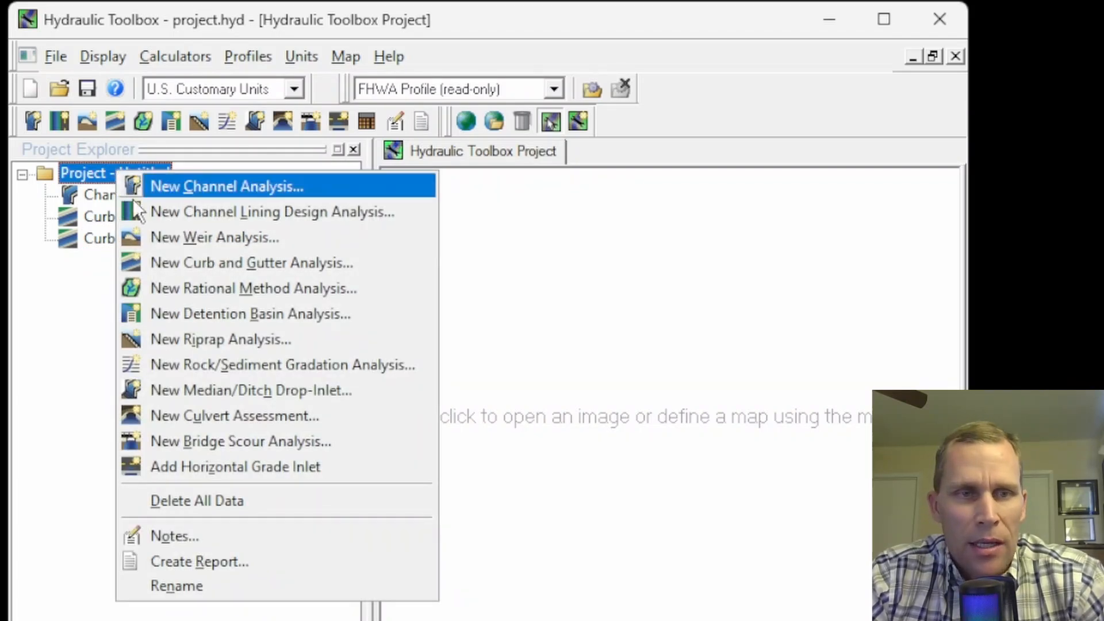
pyautogui.click(194, 264)
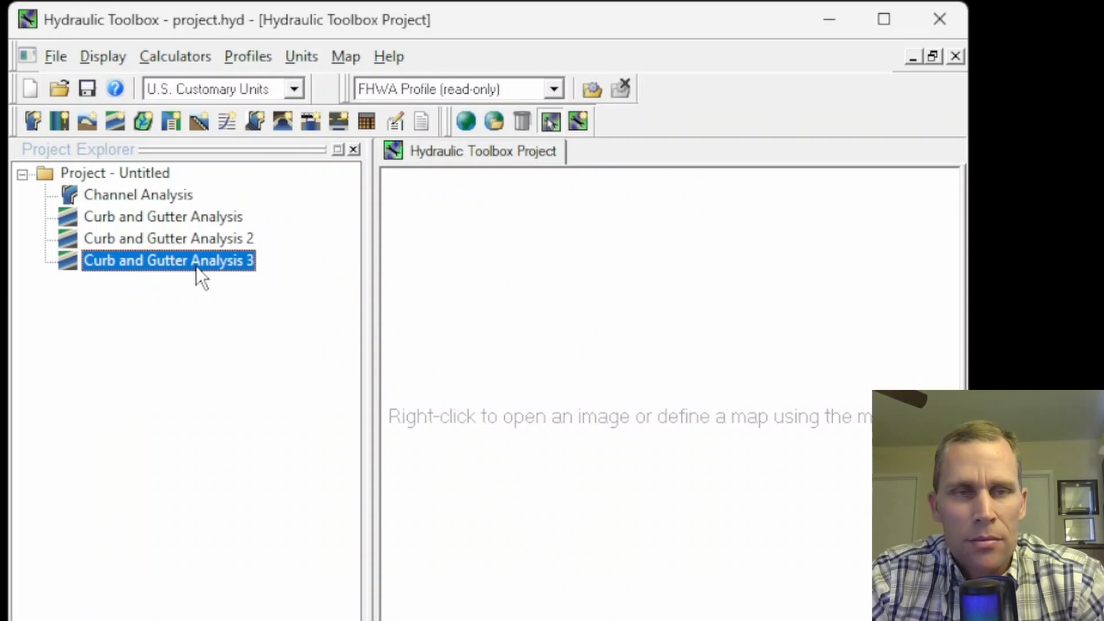
# Delete the third and second curb and gutter analyses from the project.
pyautogui.click(178, 243)
pyautogui.rightClick(181, 266)
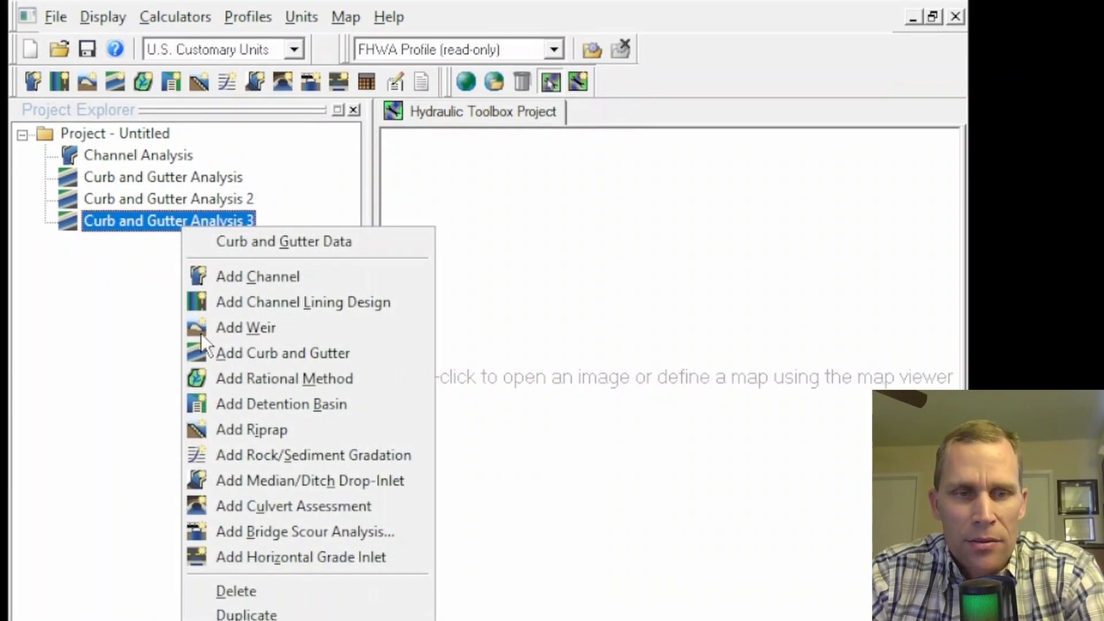
pyautogui.click(247, 592)
pyautogui.rightClick(155, 196)
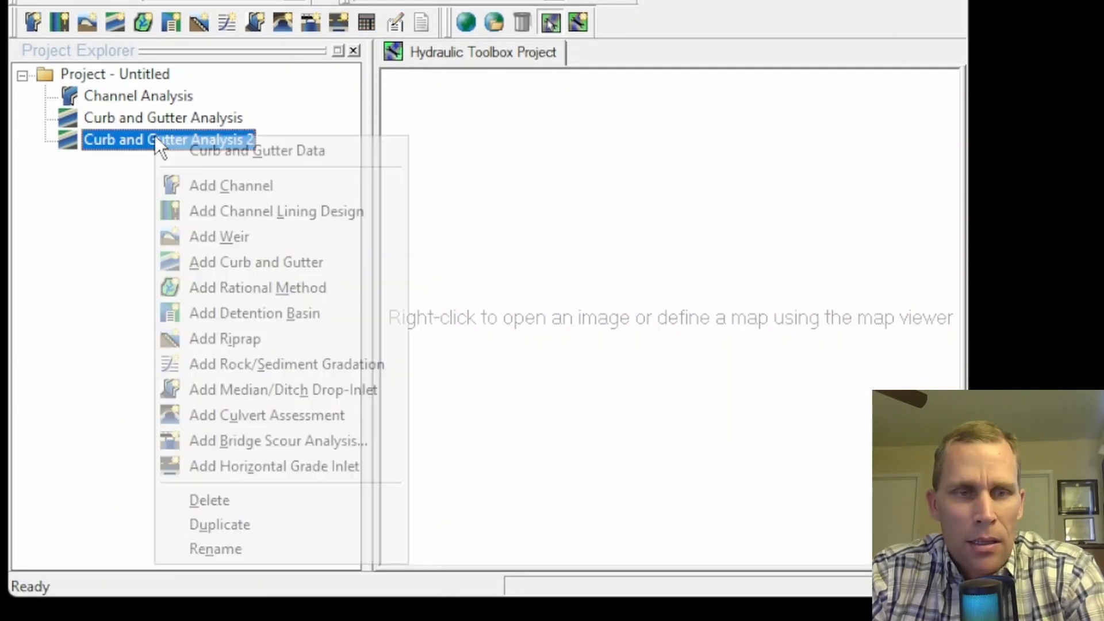
pyautogui.click(225, 498)
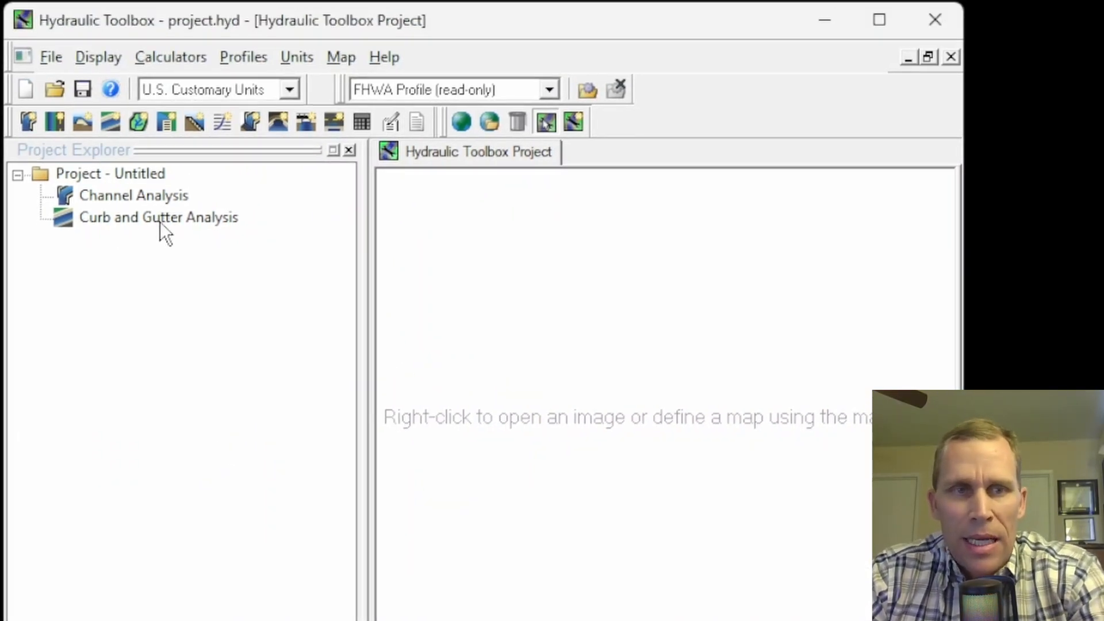
# Rename the remaining curb and gutter analysis as "Park Street, 200-300".
pyautogui.rightClick(160, 219)
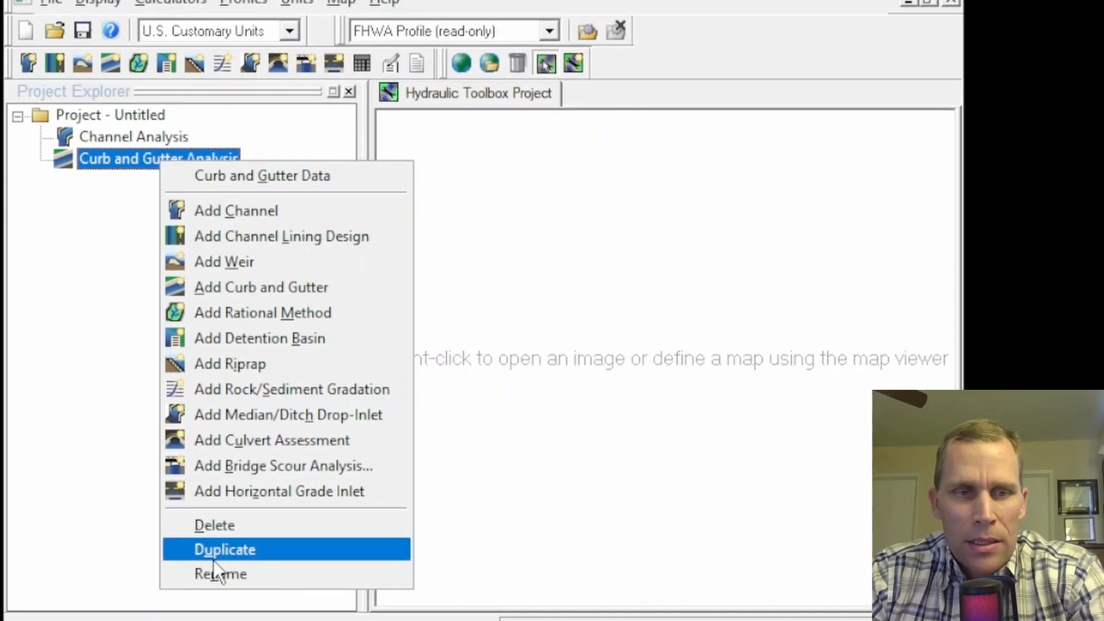
pyautogui.click(237, 579)
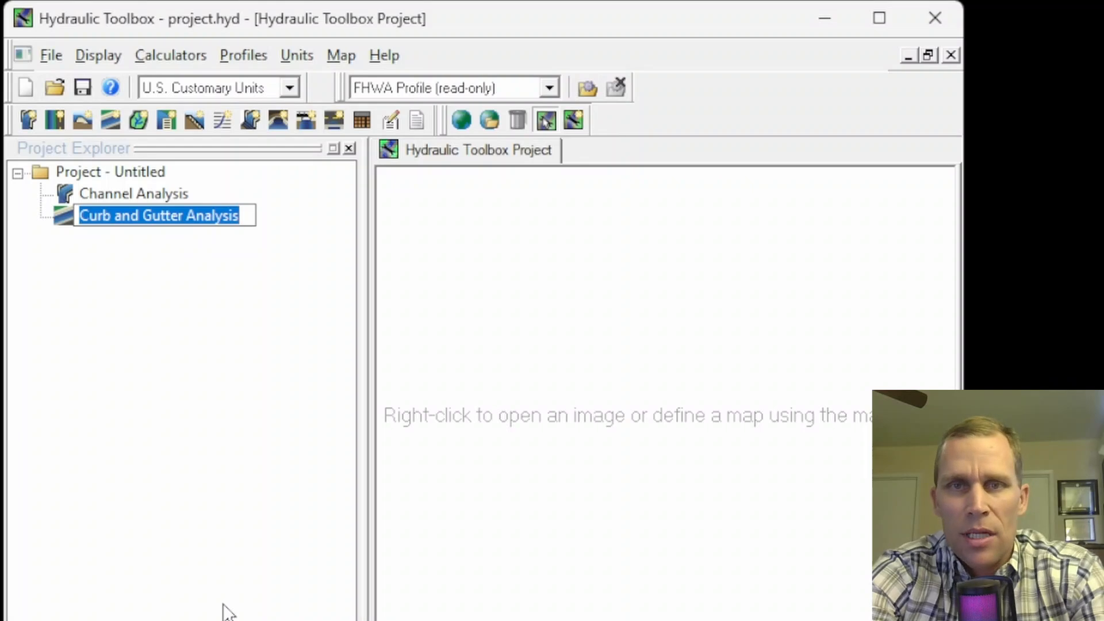
pyautogui.write('Park Street, 200')
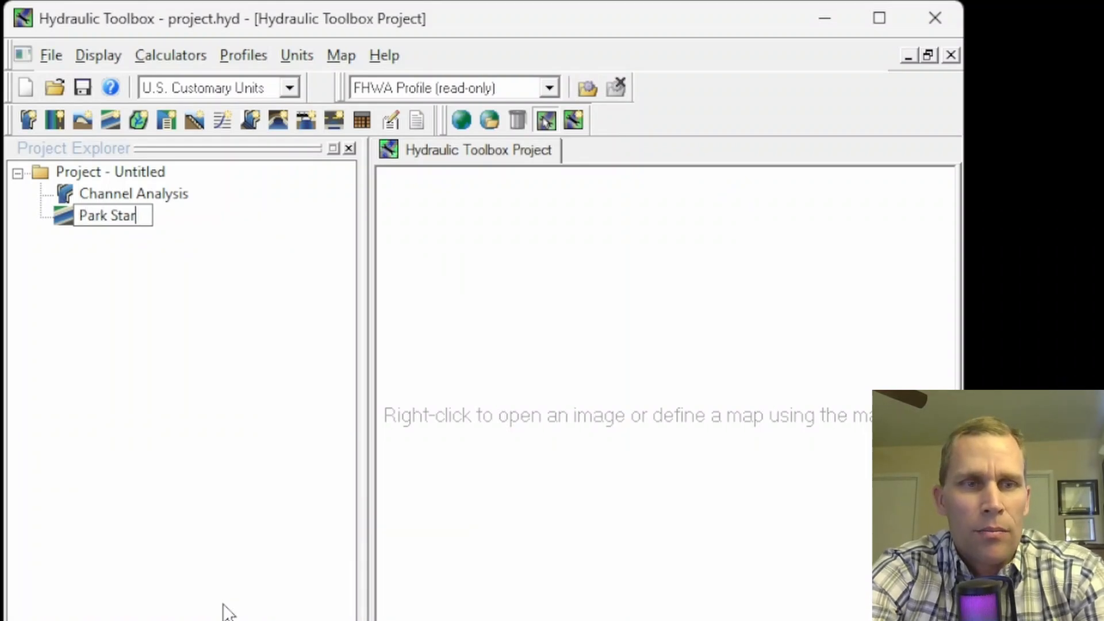
pyautogui.write('-300')
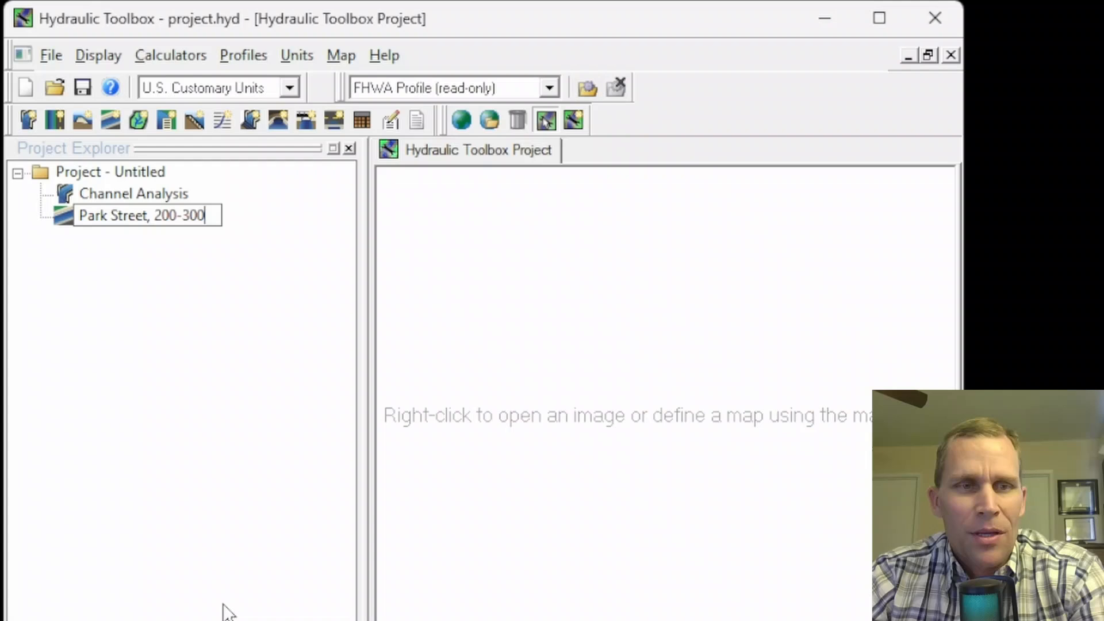
pyautogui.press('Return')
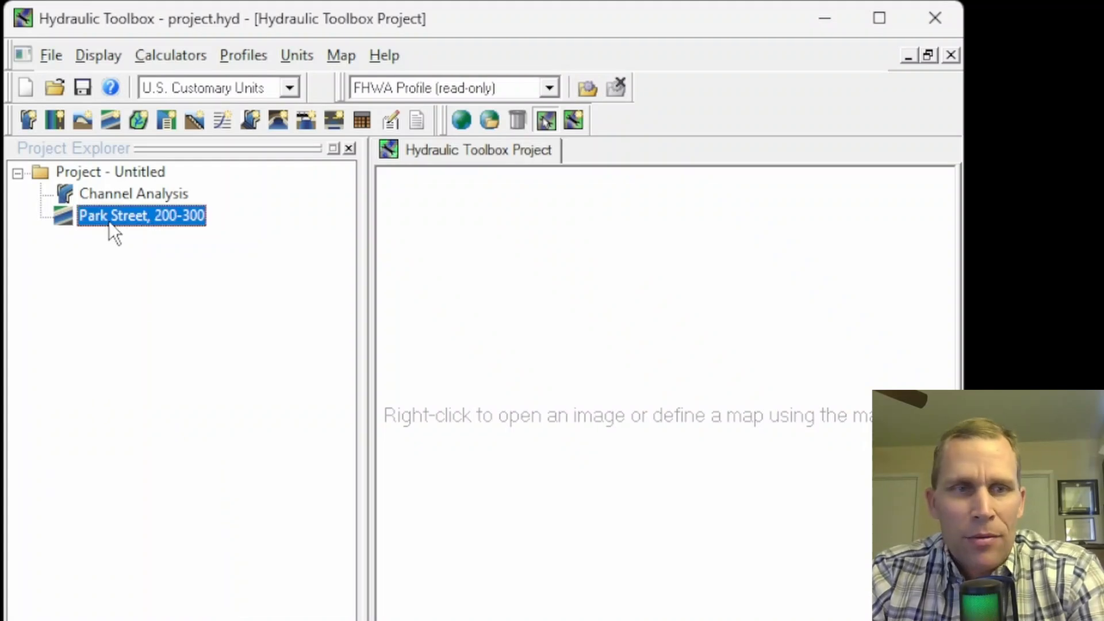
# Open the curb and gutter data of the Park Street, 200-300 analysis and reposition its dialog so more of it is visible.
pyautogui.rightClick(124, 219)
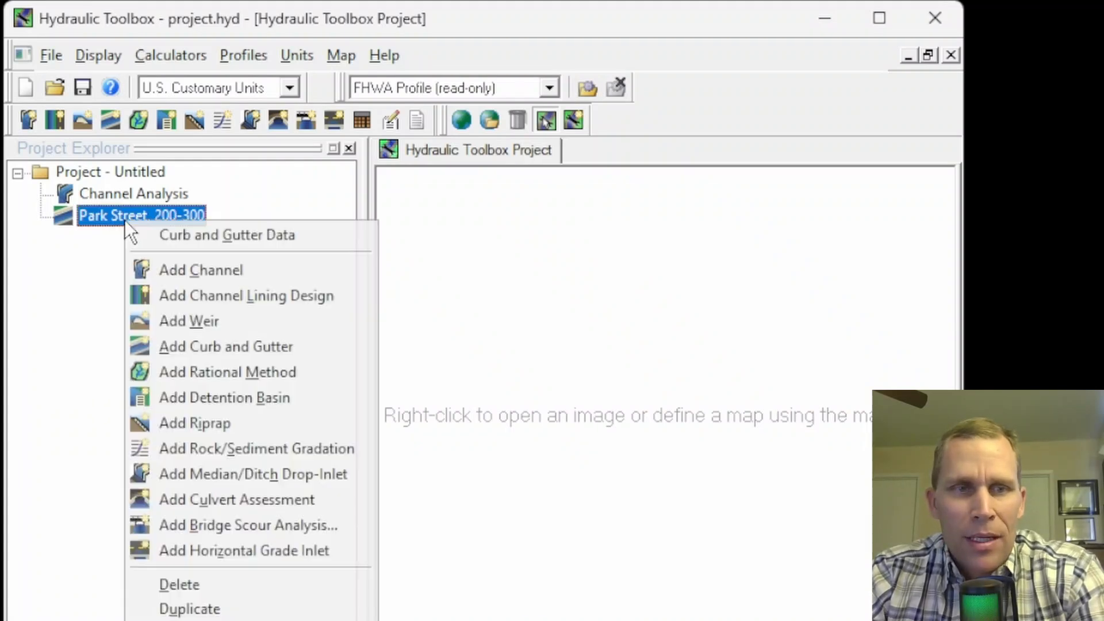
pyautogui.click(210, 233)
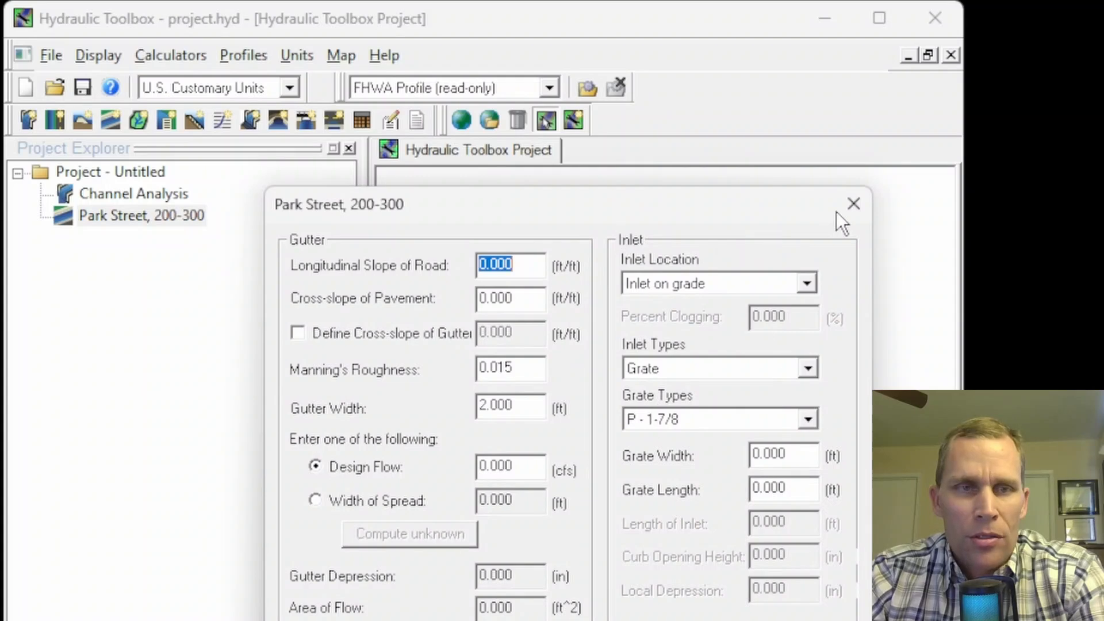
pyautogui.click(852, 205)
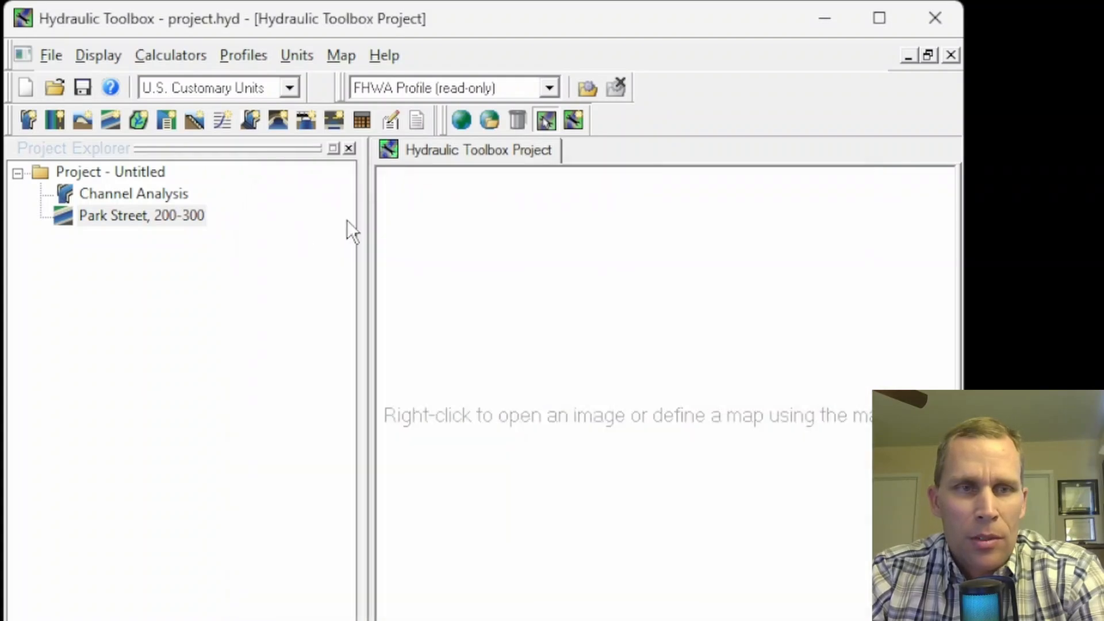
pyautogui.doubleClick(123, 220)
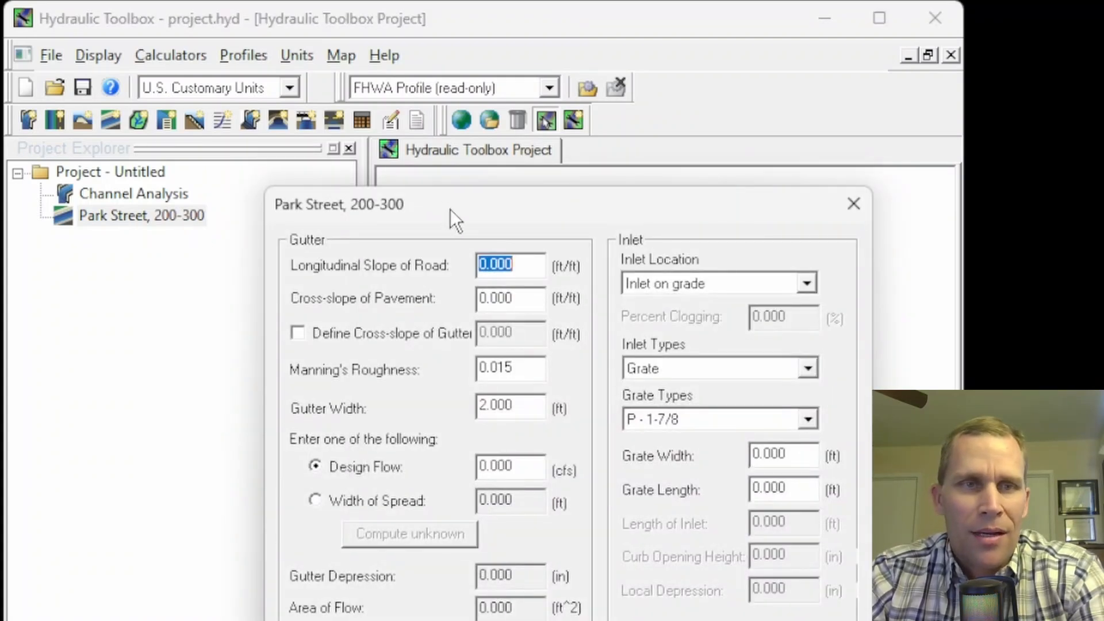
pyautogui.moveTo(449, 207); pyautogui.dragTo(436, 39)
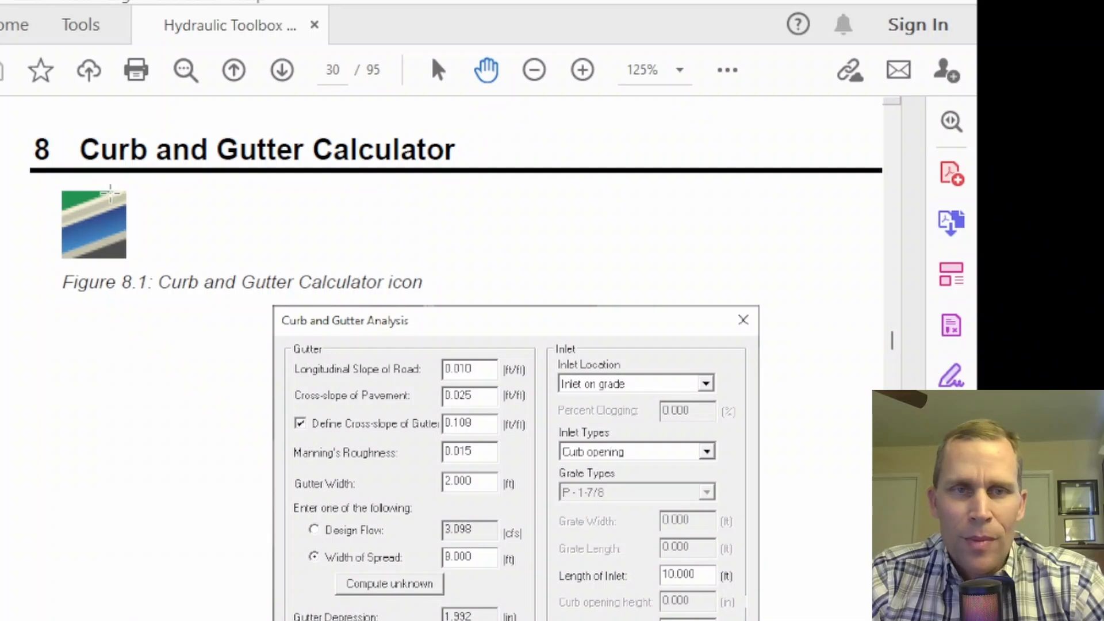
# Read through the Curb and Gutter Calculator chapter of the Hydraulic Toolbox manual in the PDF viewer.
pyautogui.scroll(-4, 309, 296)
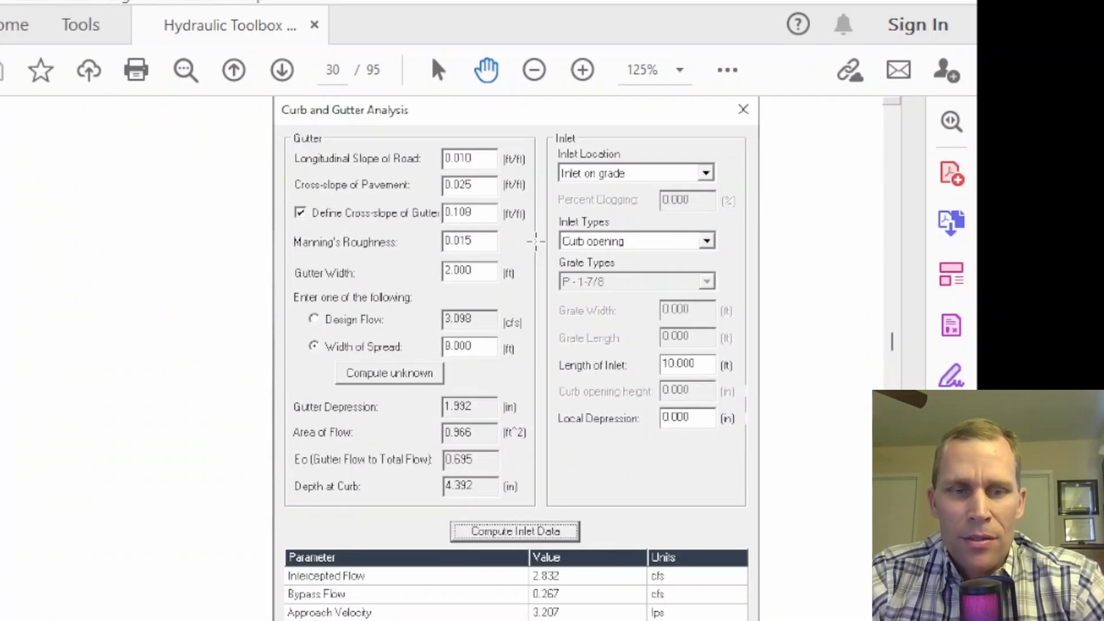
pyautogui.scroll(-7, 529, 247)
pyautogui.scroll(-3, 295, 531)
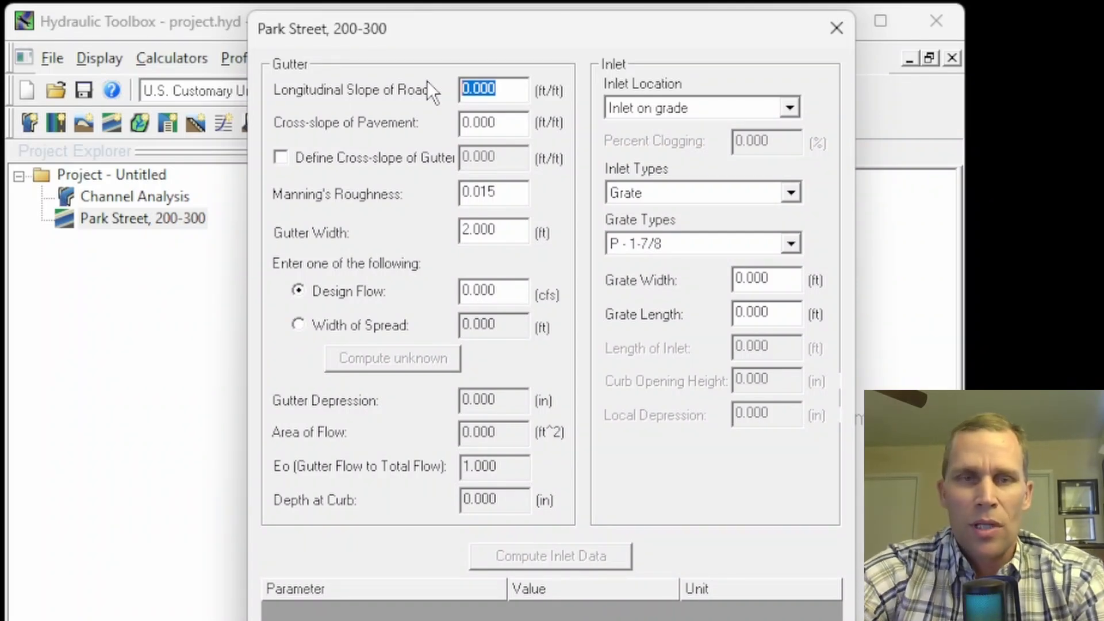
# In the Park Street, 200-300 data, set the longitudinal slope of road to 0.010 ft/ft and the cross-slope of pavement to 0.020 ft/ft.
pyautogui.write('0.01')
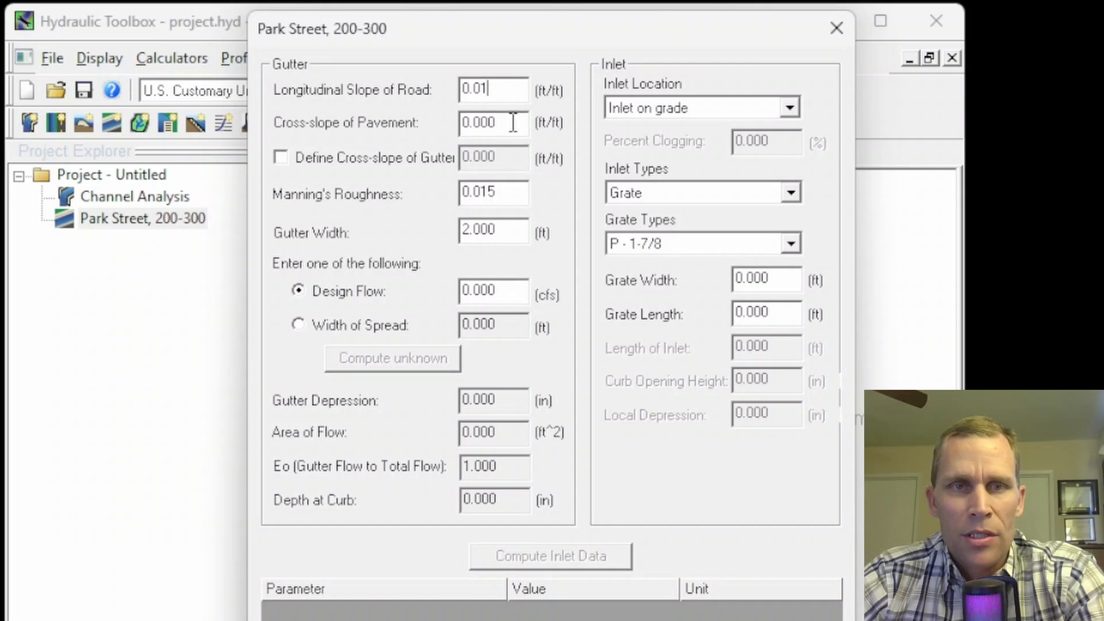
pyautogui.write('0')
pyautogui.press('Tab')
pyautogui.write('.')
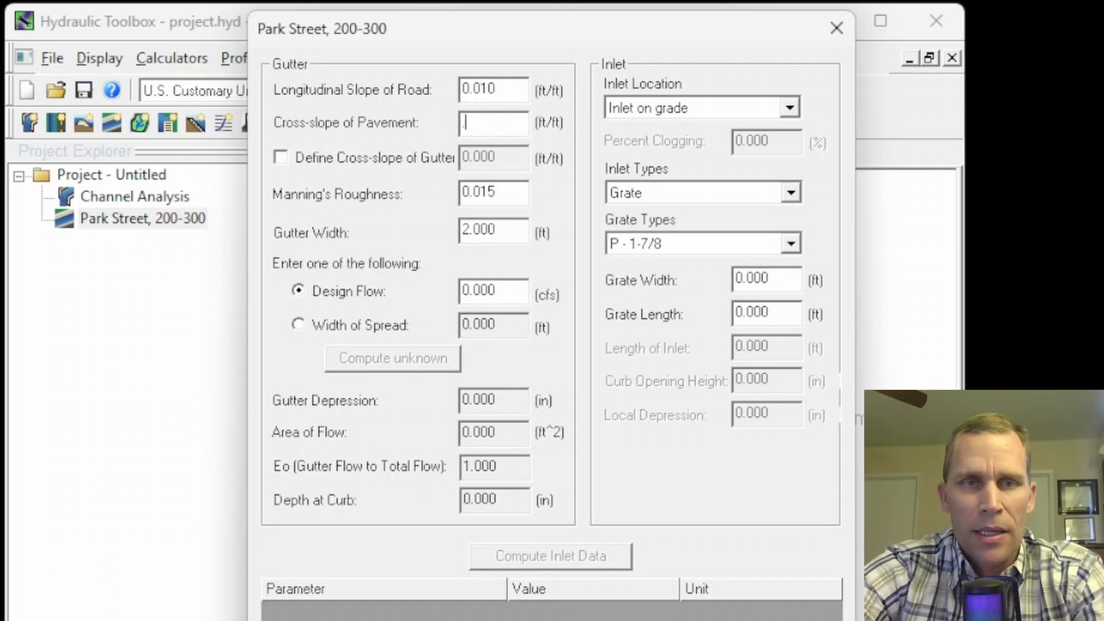
pyautogui.write('020')
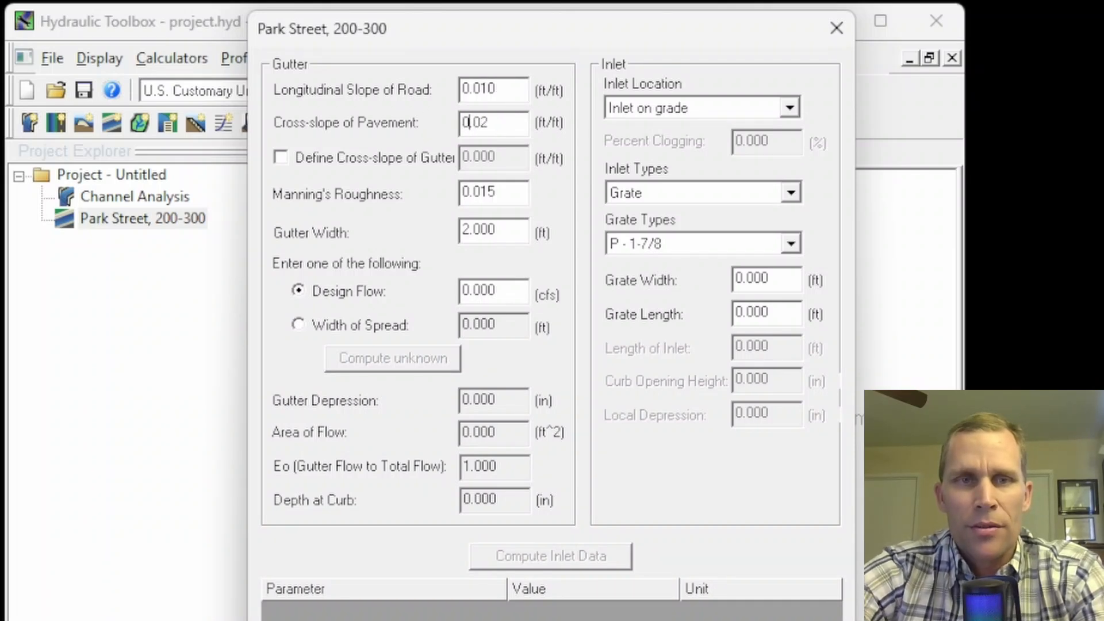
pyautogui.press('End')
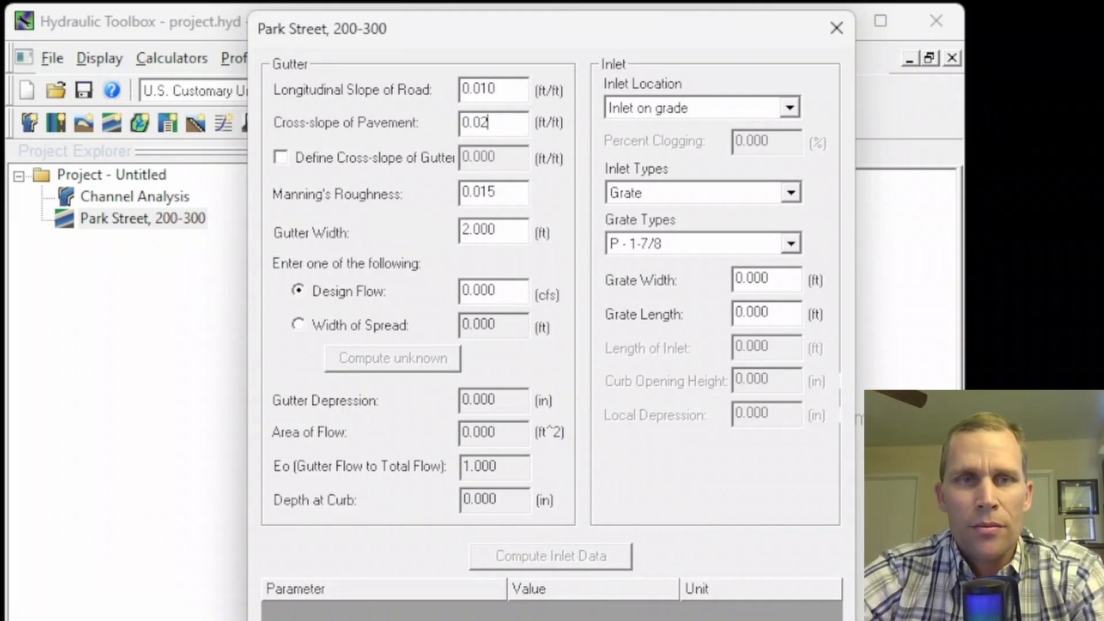
# Enable a separately defined cross-slope of gutter and set it to 0.030 ft/ft.
pyautogui.click(281, 158)
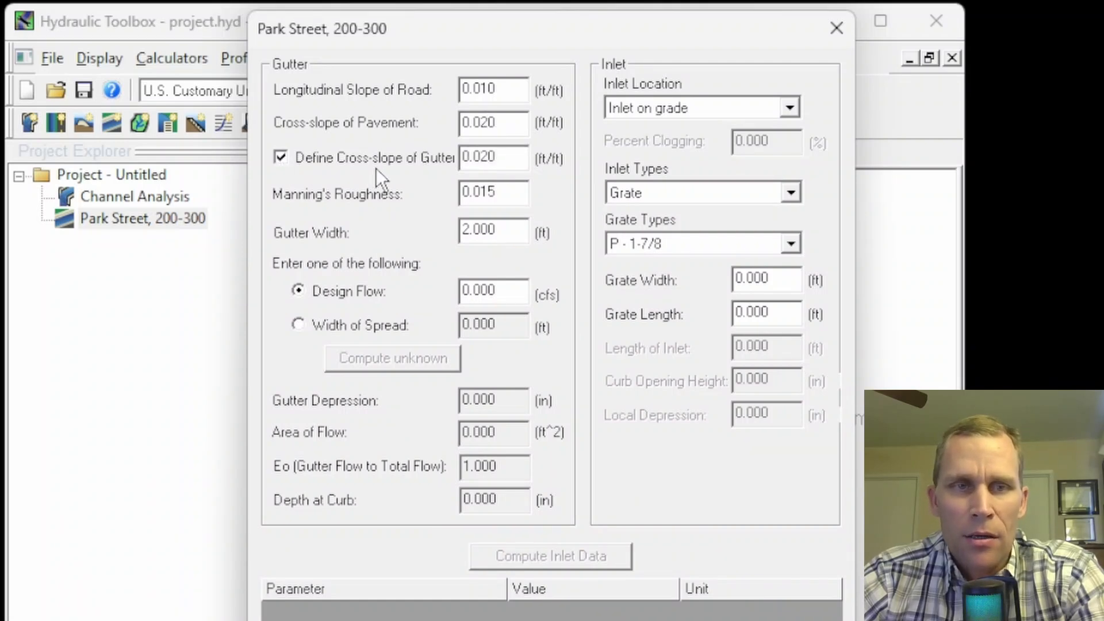
pyautogui.click(281, 161)
pyautogui.click(281, 158)
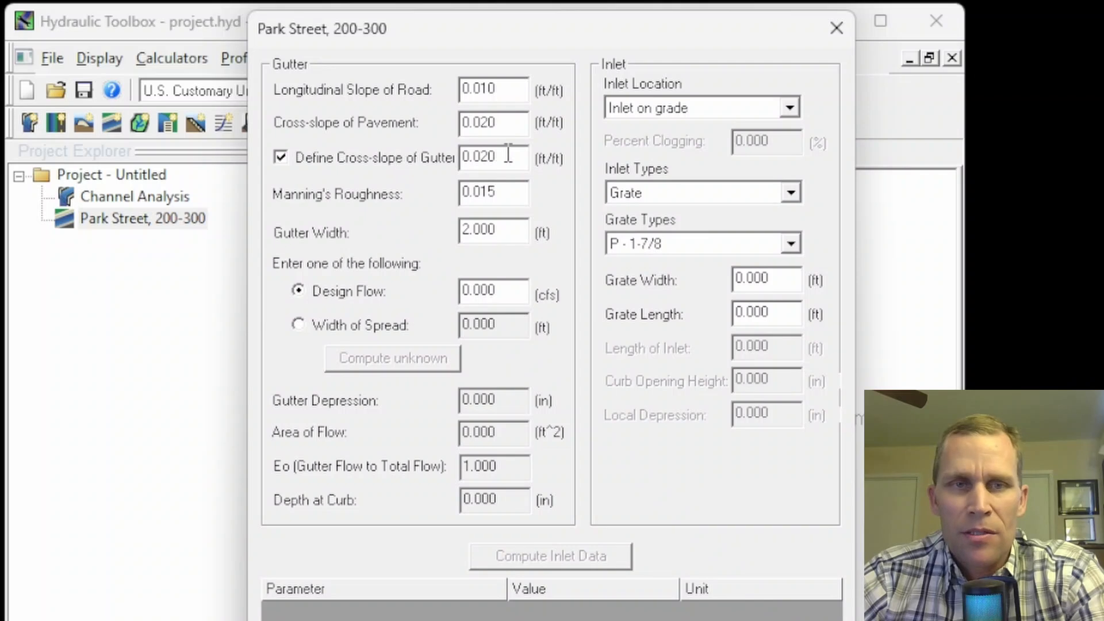
pyautogui.moveTo(508, 154); pyautogui.dragTo(420, 150)
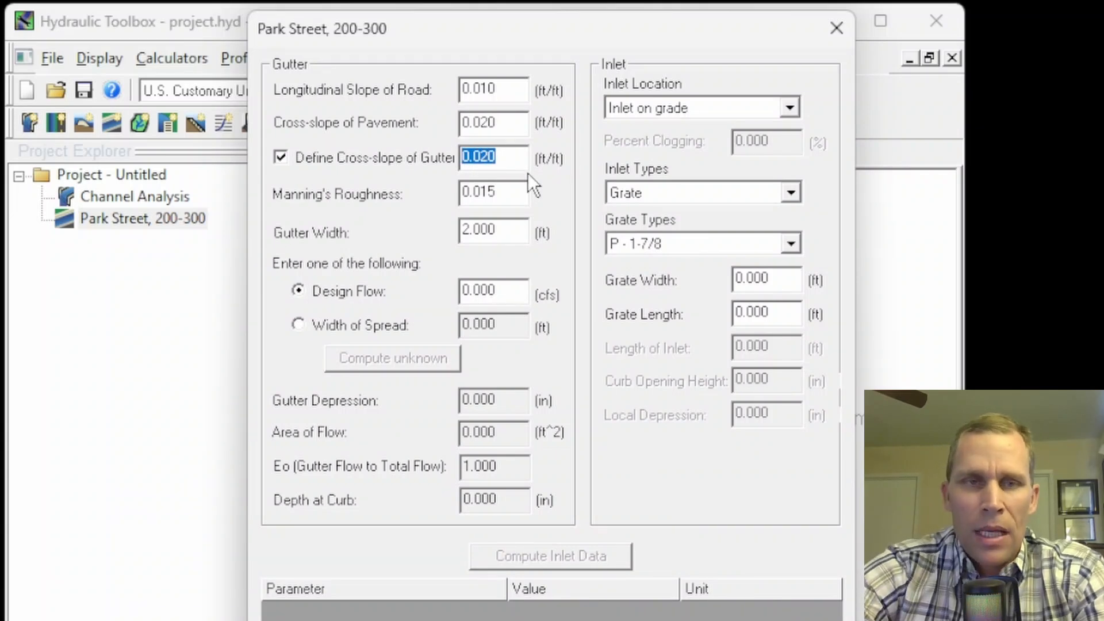
pyautogui.press('Left')
pyautogui.press('Right')
pyautogui.press('Right')
pyautogui.press('Right')
pyautogui.hotkey('shift', 'Right')
pyautogui.hotkey('shift', 'Right')
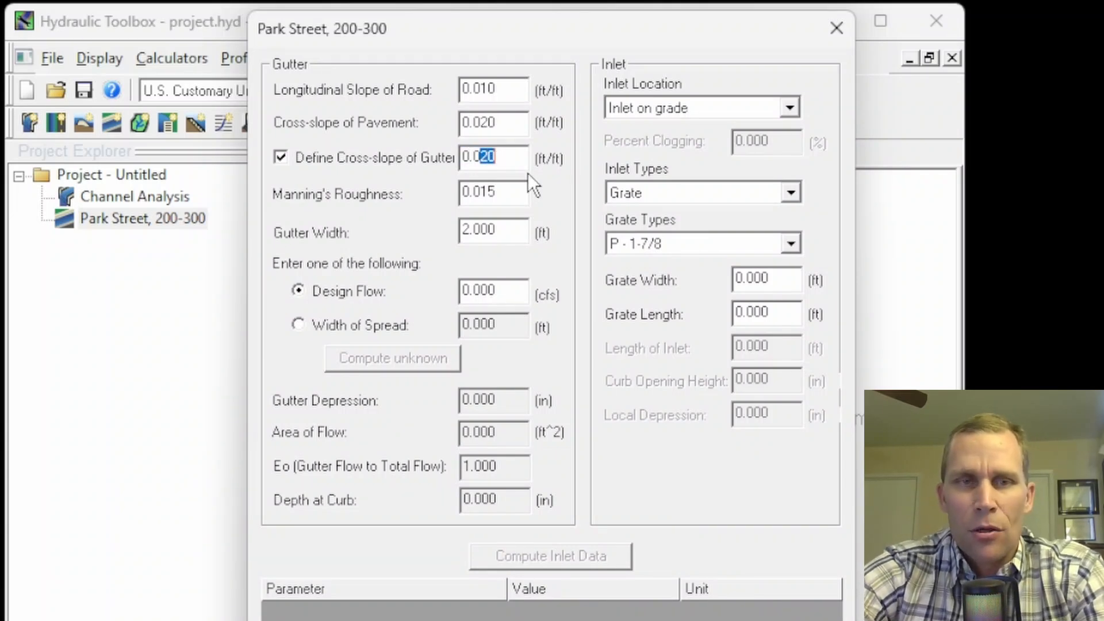
pyautogui.write('30')
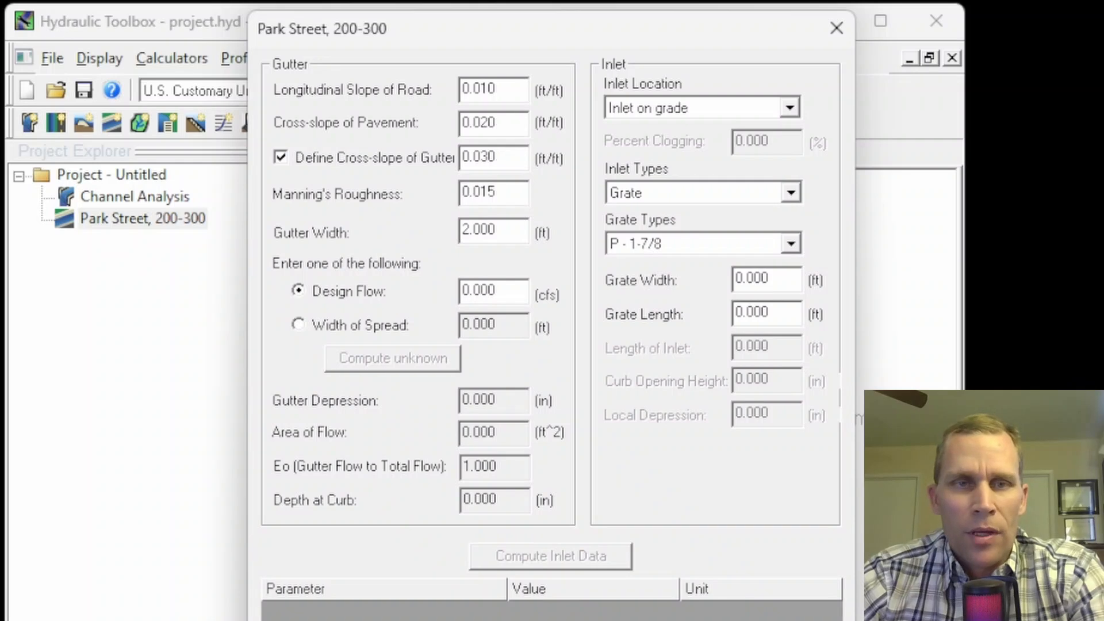
pyautogui.hotkey('shift', 'Home')
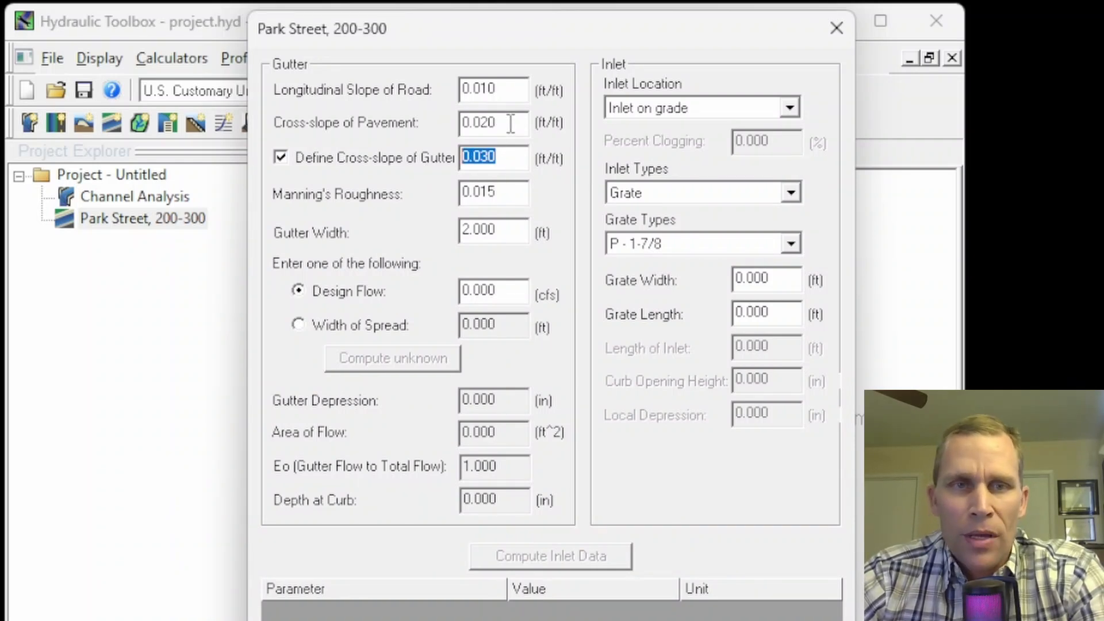
pyautogui.moveTo(509, 122); pyautogui.dragTo(421, 116)
pyautogui.click(467, 123)
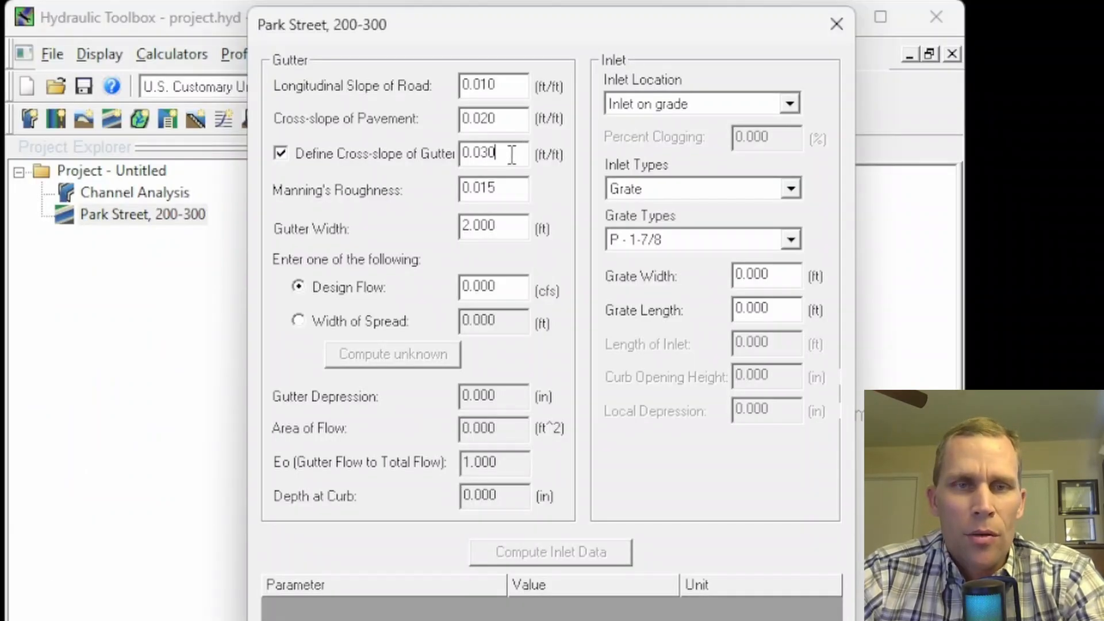
pyautogui.moveTo(511, 153); pyautogui.dragTo(449, 153)
pyautogui.hotkey('shift', 'Tab')
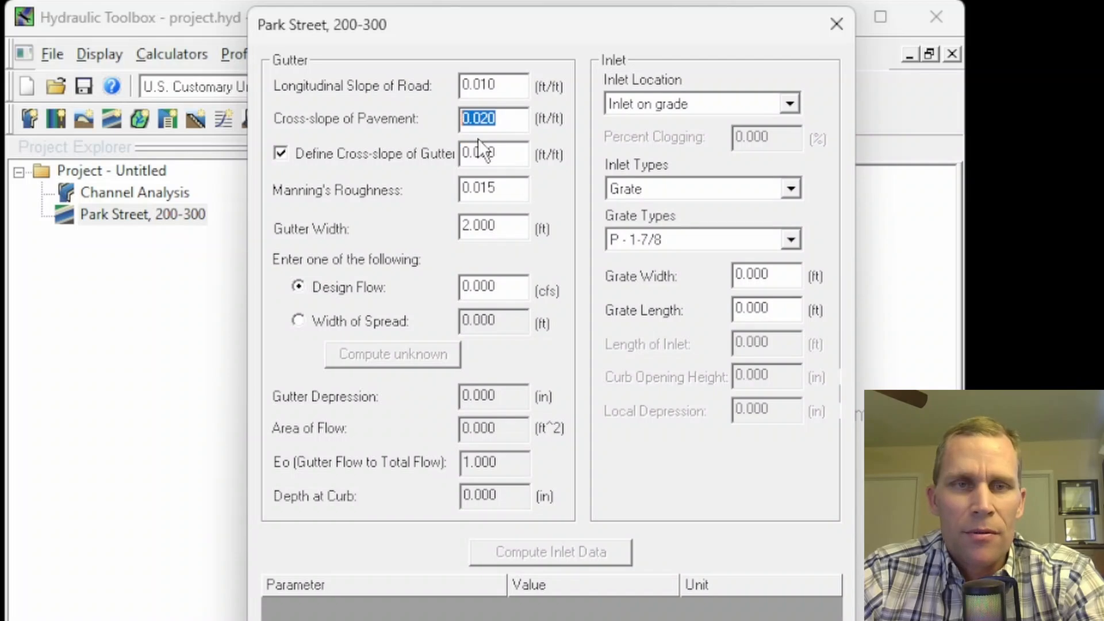
# Try gutter widths of 1 ft and 1.5 ft in the Park Street, 200-300 data.
pyautogui.click(504, 154)
pyautogui.click(509, 191)
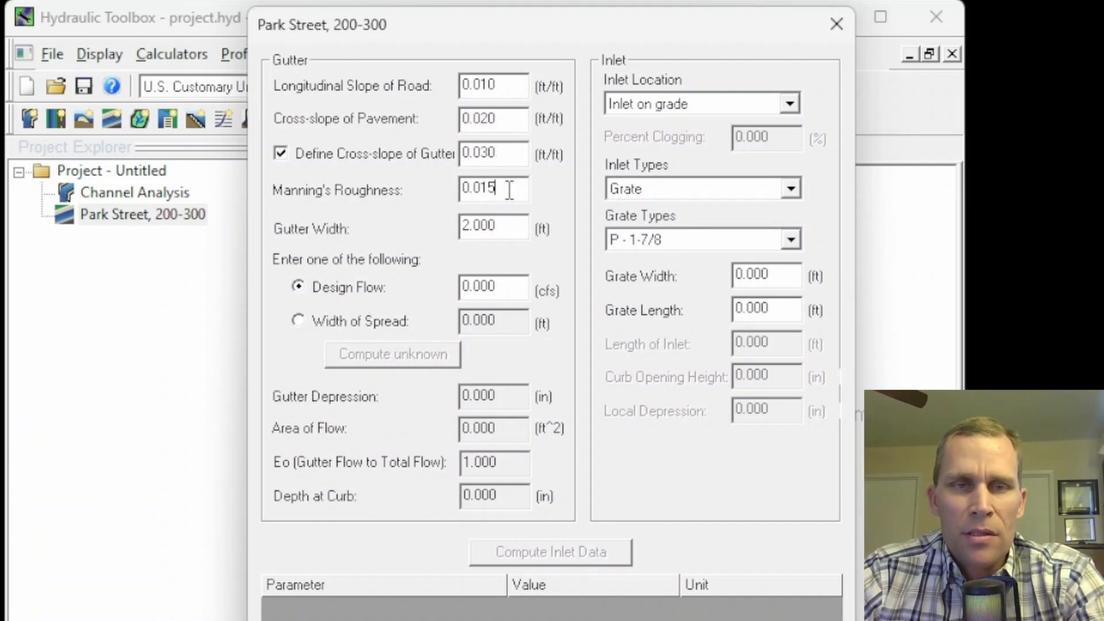
pyautogui.moveTo(509, 191); pyautogui.dragTo(449, 188)
pyautogui.click(501, 190)
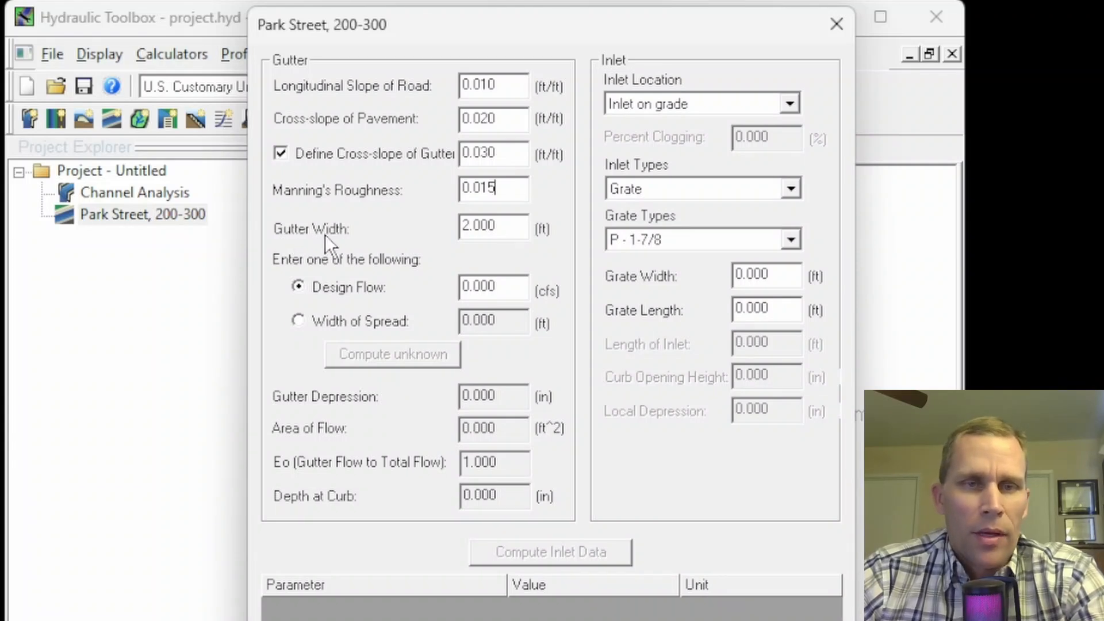
pyautogui.moveTo(503, 227); pyautogui.dragTo(447, 229)
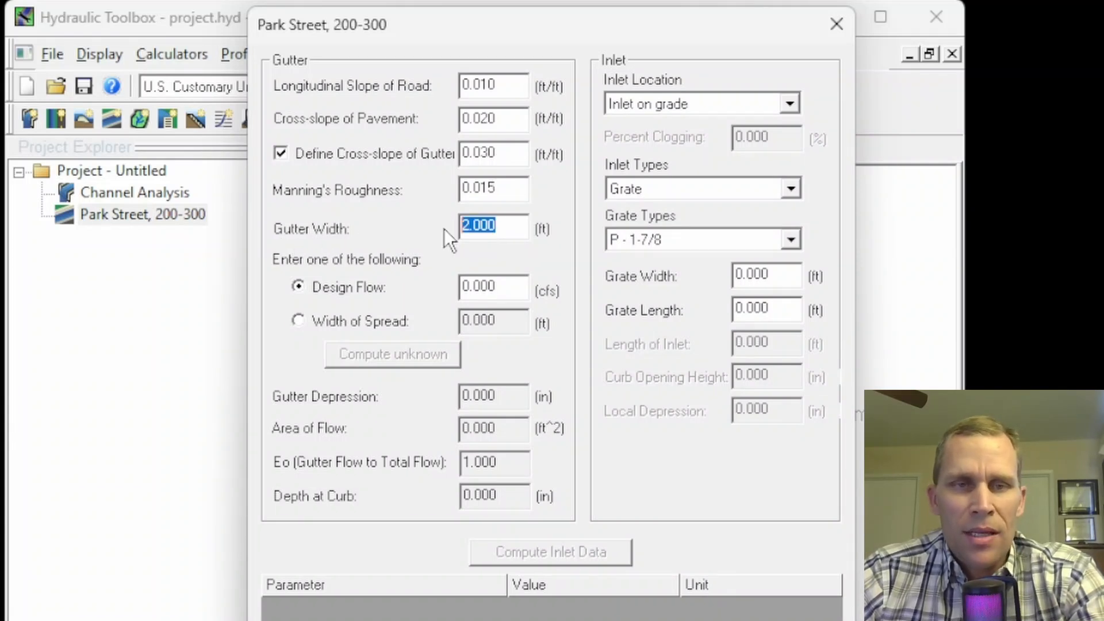
pyautogui.write('1')
pyautogui.press('Tab')
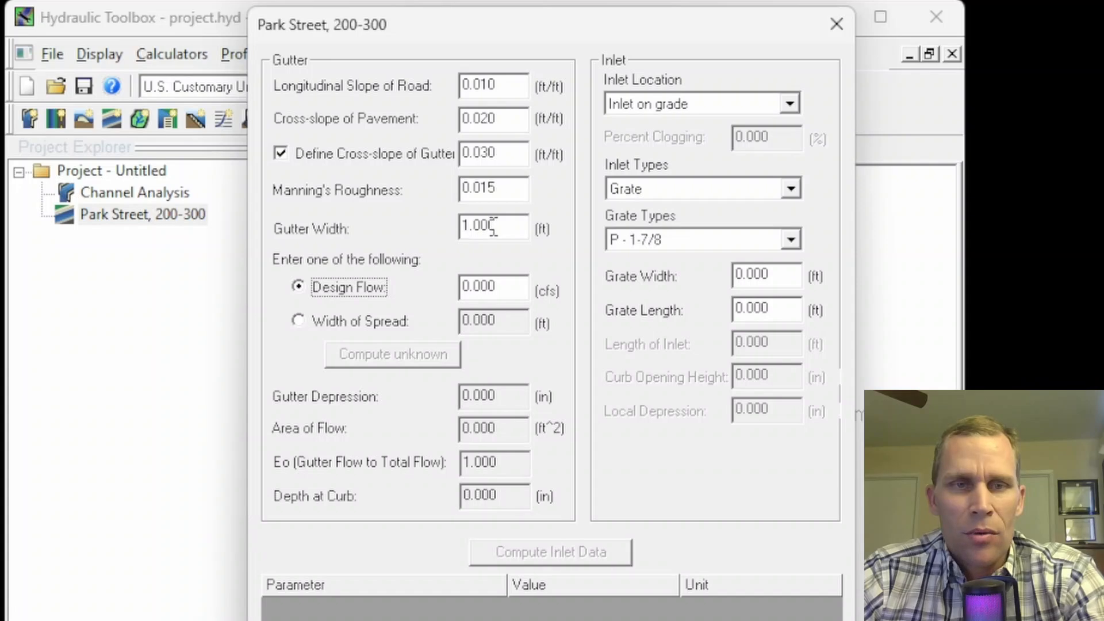
pyautogui.moveTo(505, 226); pyautogui.dragTo(391, 230)
pyautogui.write('1.5')
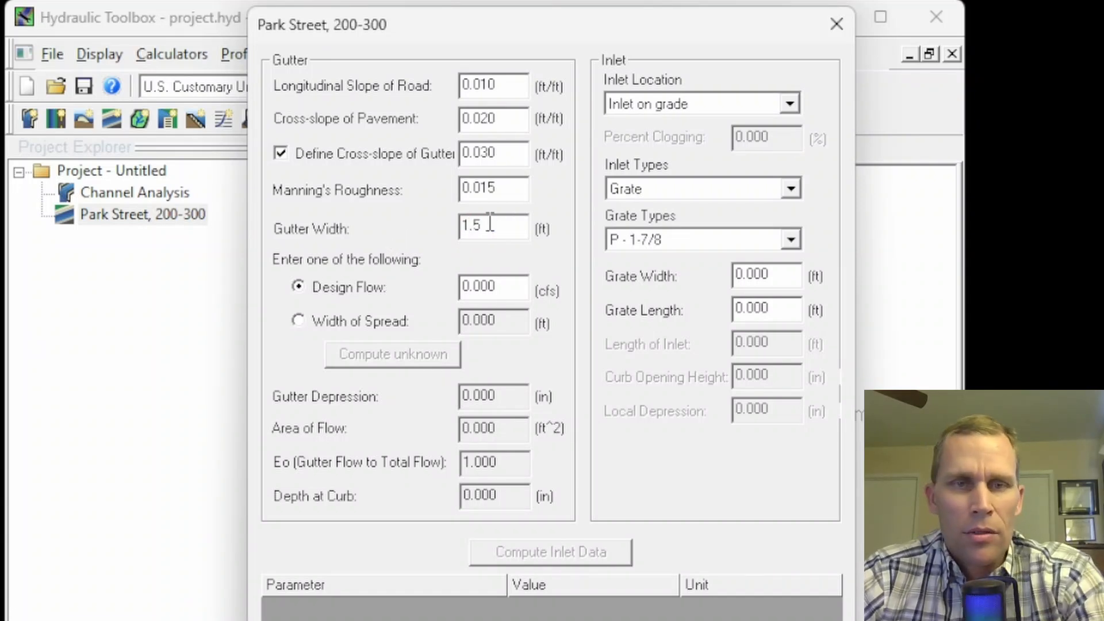
# Set the gutter width to 2 ft and enter a design flow of 2 cfs.
pyautogui.moveTo(491, 224); pyautogui.dragTo(433, 235)
pyautogui.write('2')
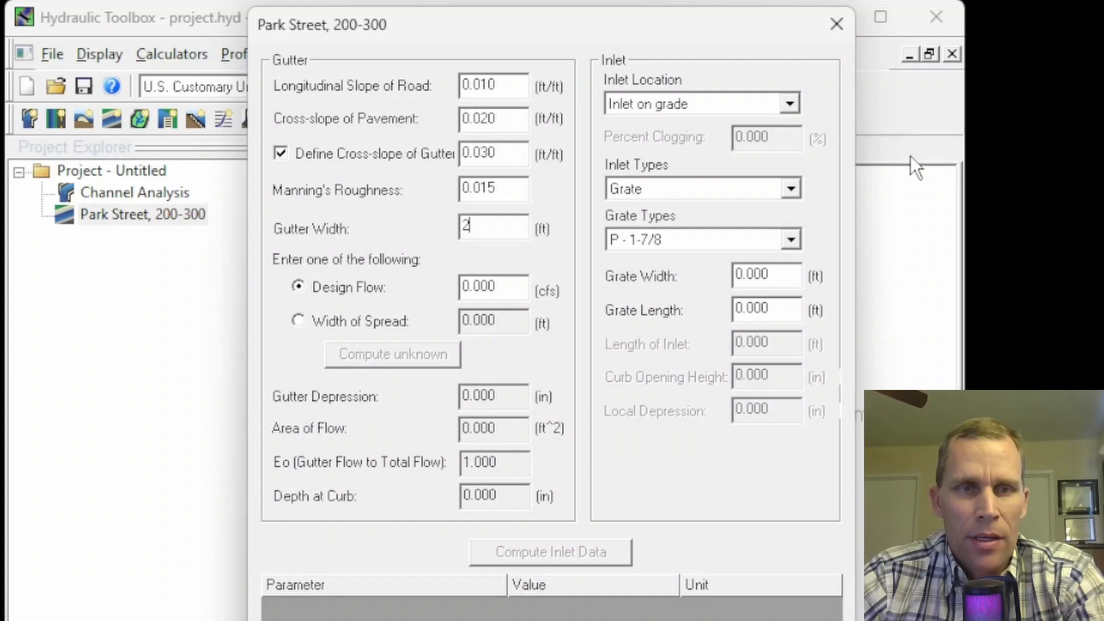
pyautogui.press('Tab')
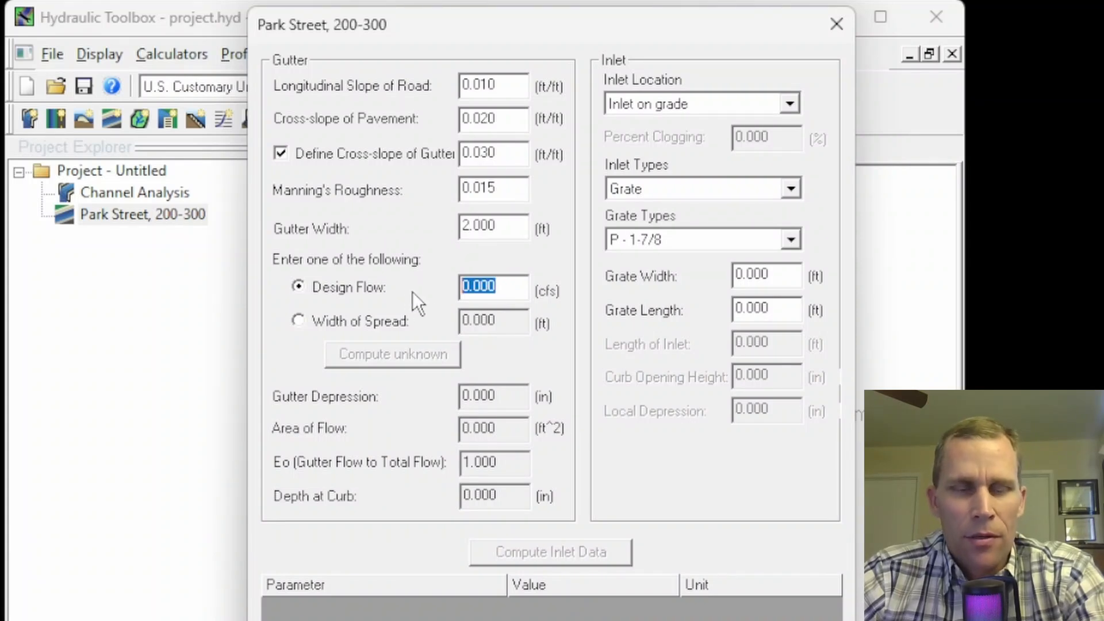
pyautogui.write('2')
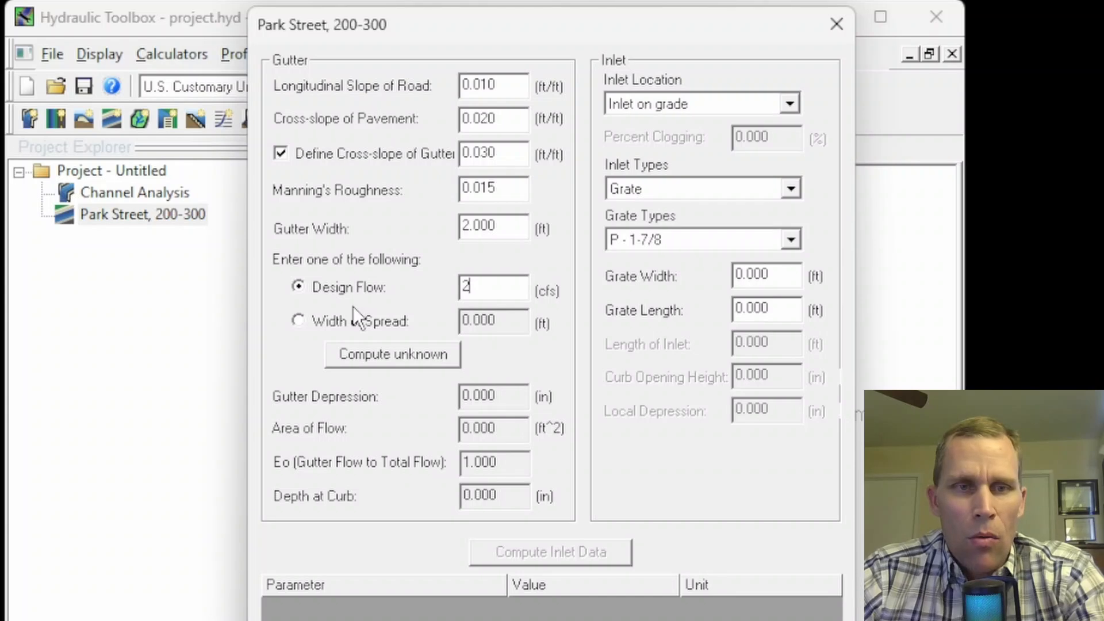
# Choose the width of spread as the given quantity and set it to 4 ft.
pyautogui.click(301, 322)
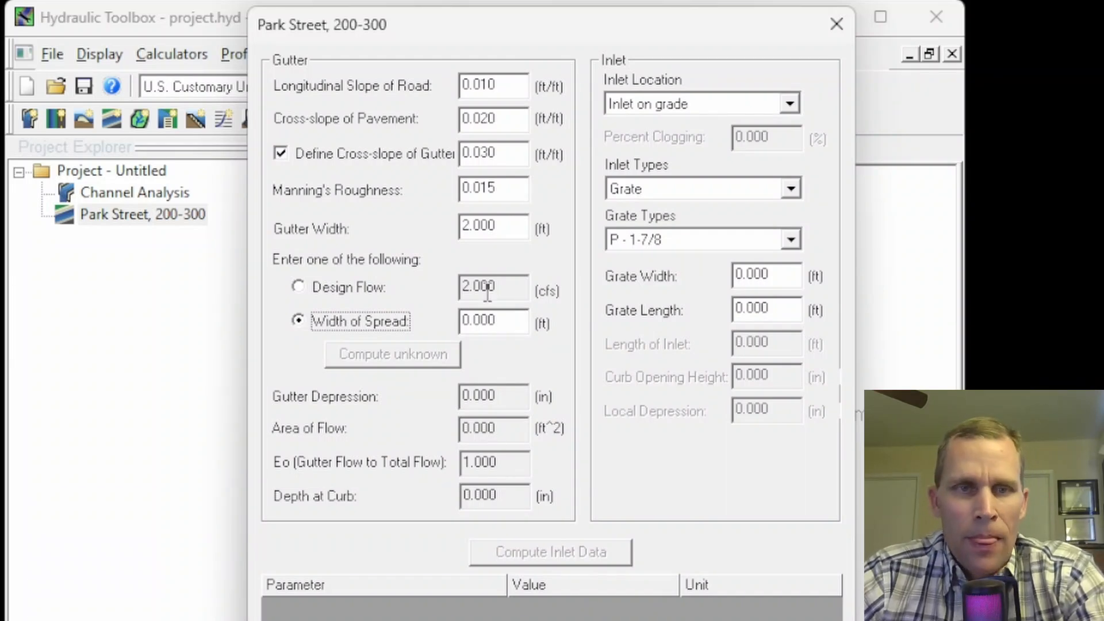
pyautogui.doubleClick(505, 321)
pyautogui.write('4')
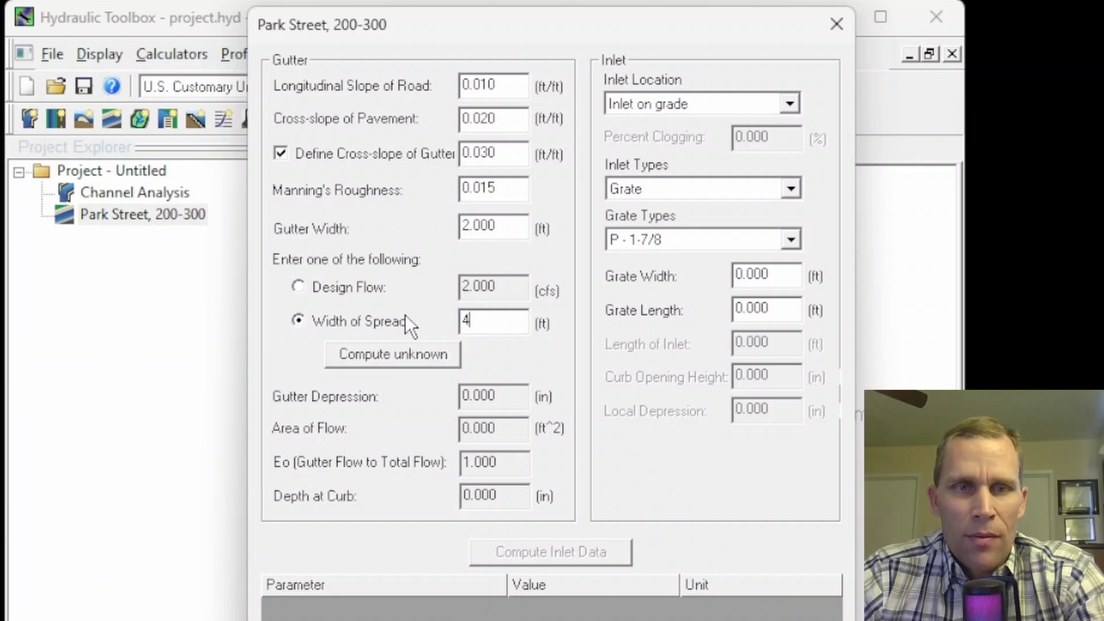
pyautogui.press('Tab')
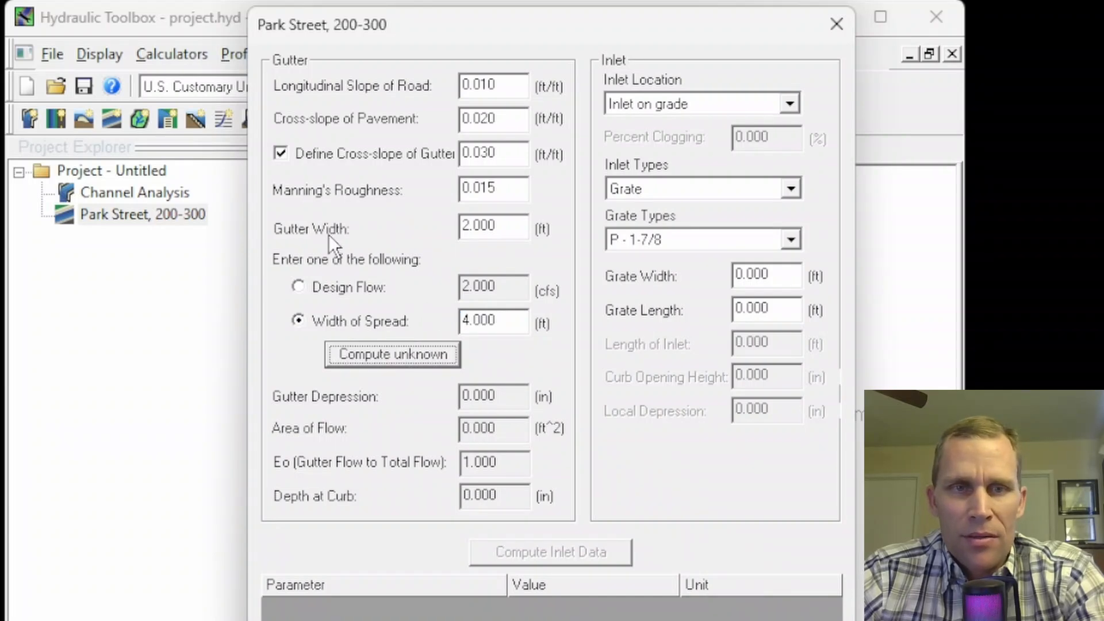
pyautogui.doubleClick(505, 225)
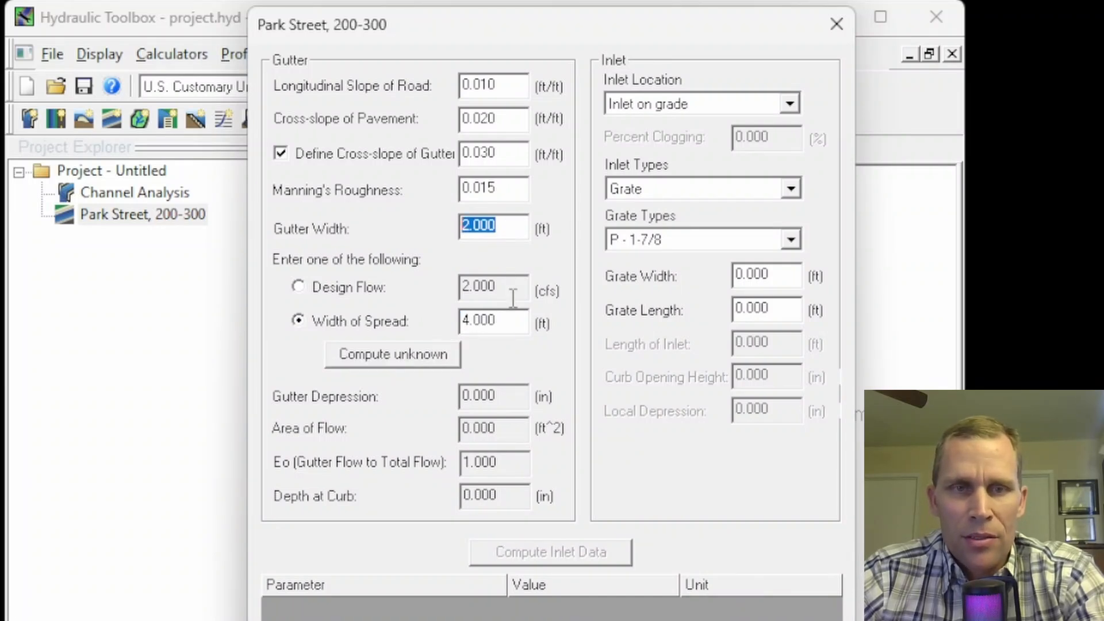
pyautogui.doubleClick(506, 320)
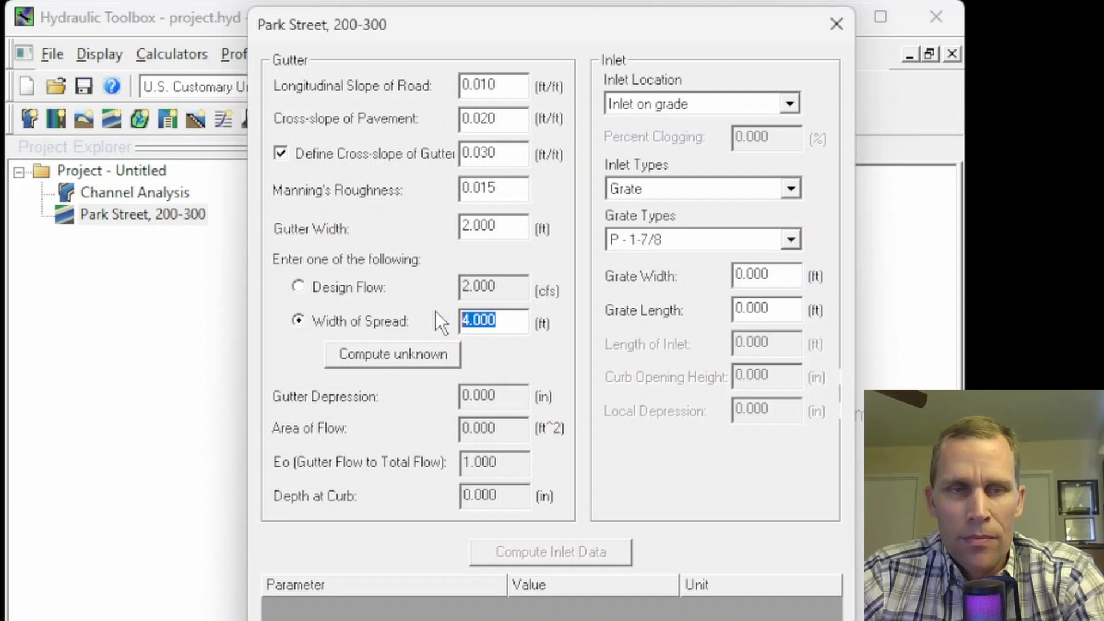
# Choose the design flow as the given quantity, compute the unknown gutter values, and check the width of spread and gutter depression.
pyautogui.click(296, 288)
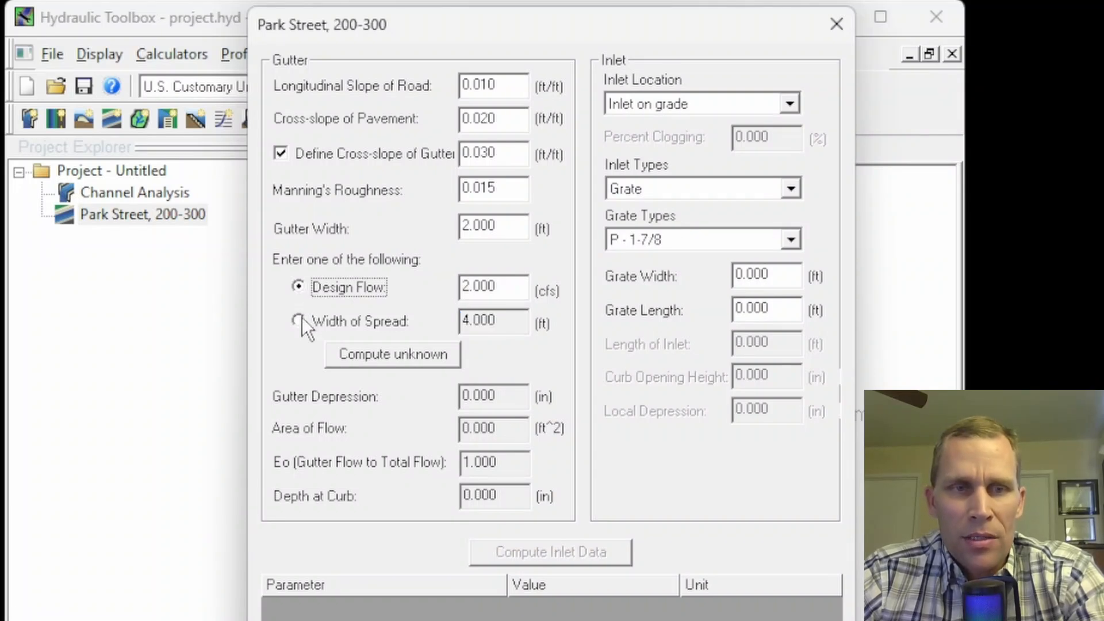
pyautogui.click(300, 318)
pyautogui.click(297, 287)
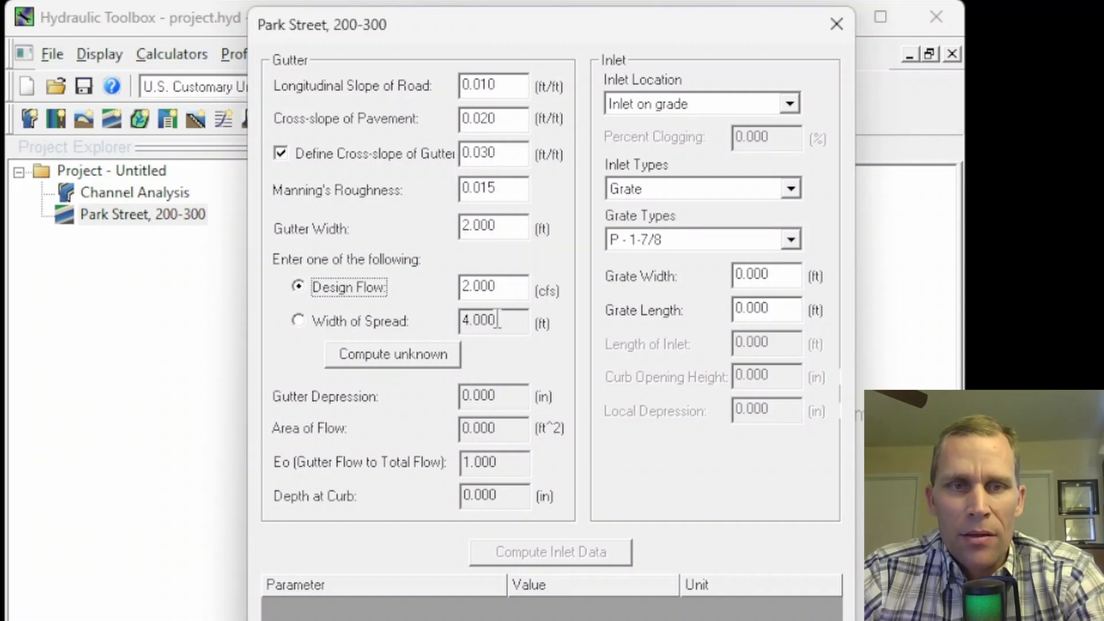
pyautogui.moveTo(497, 319); pyautogui.dragTo(442, 321)
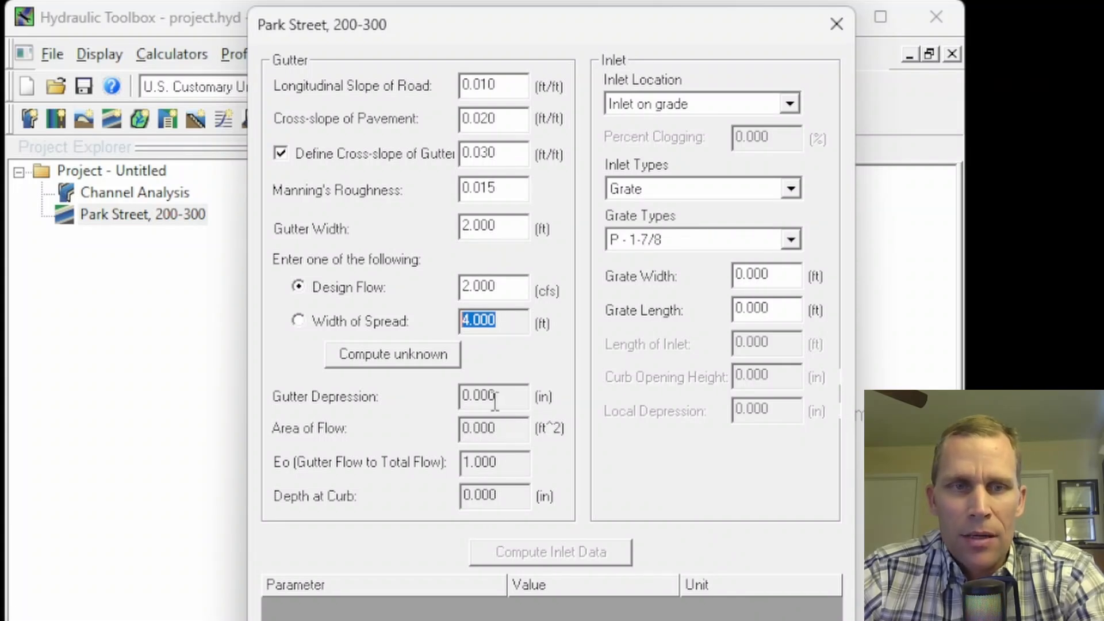
pyautogui.click(337, 287)
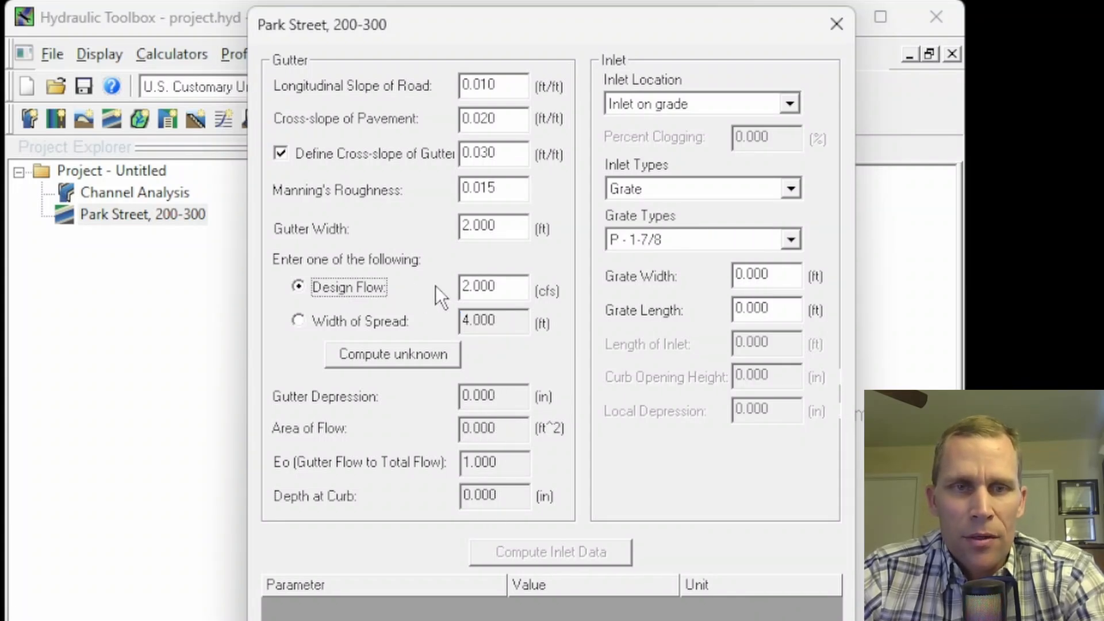
pyautogui.click(495, 286)
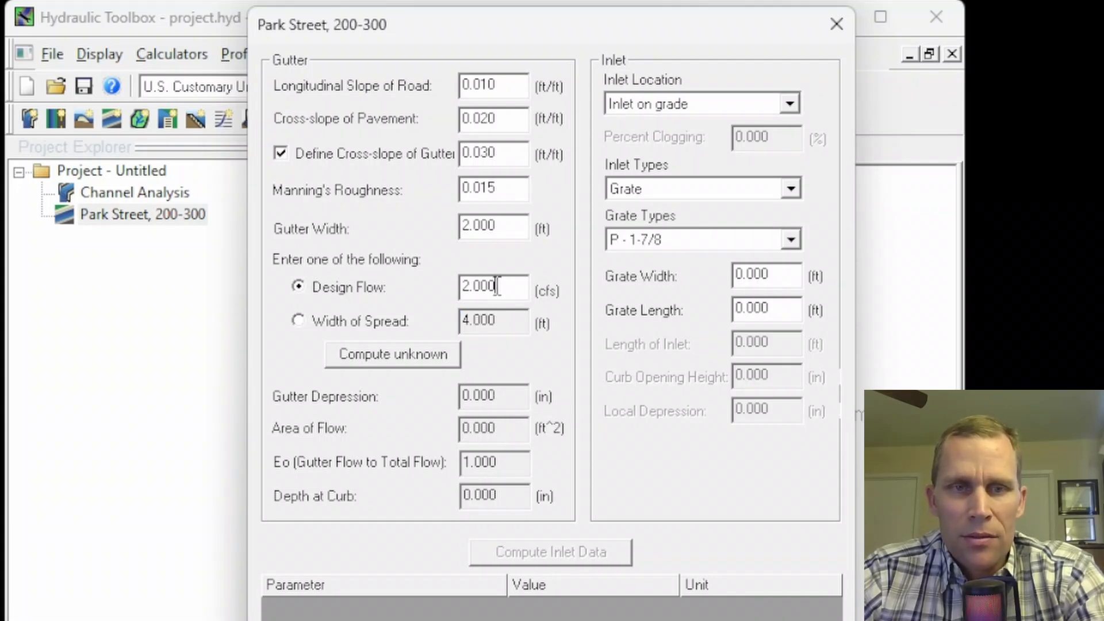
pyautogui.click(392, 356)
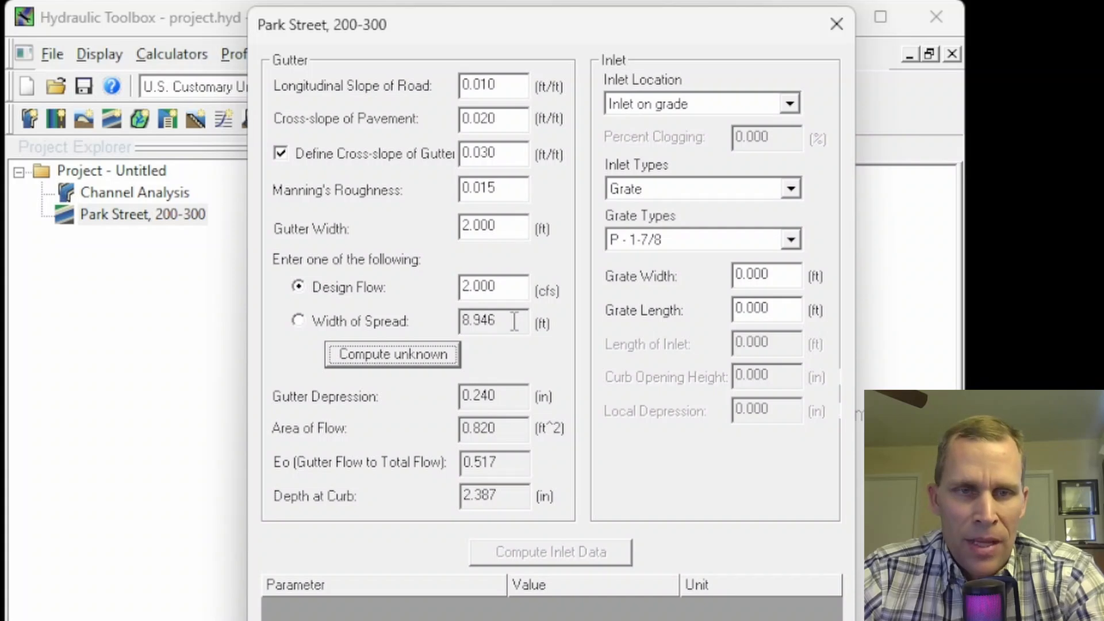
pyautogui.moveTo(515, 321); pyautogui.dragTo(448, 329)
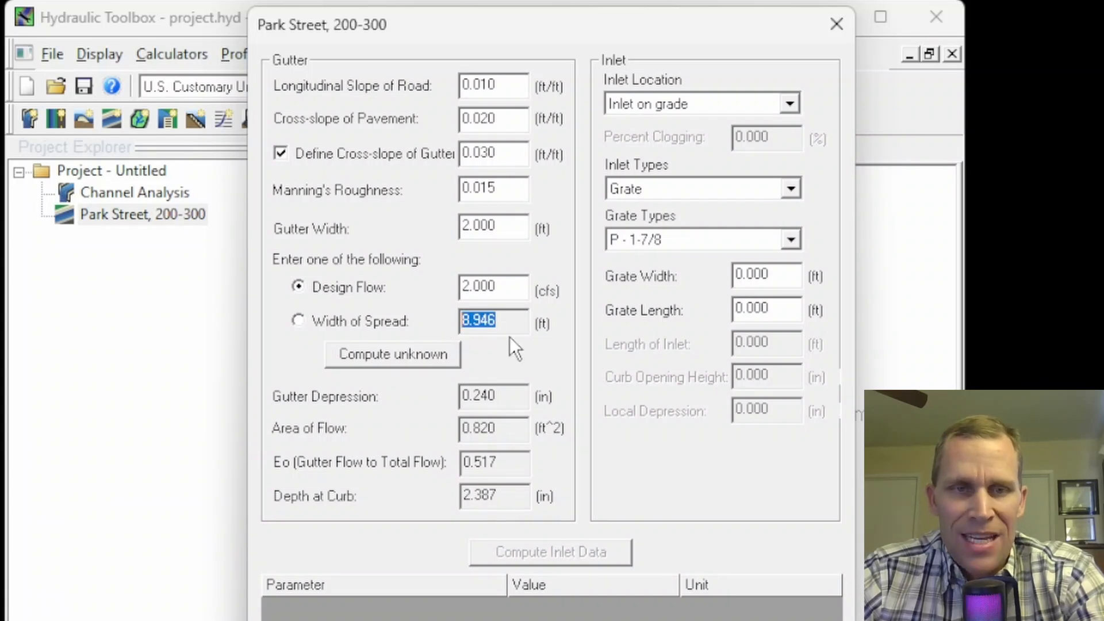
pyautogui.moveTo(511, 402); pyautogui.dragTo(432, 388)
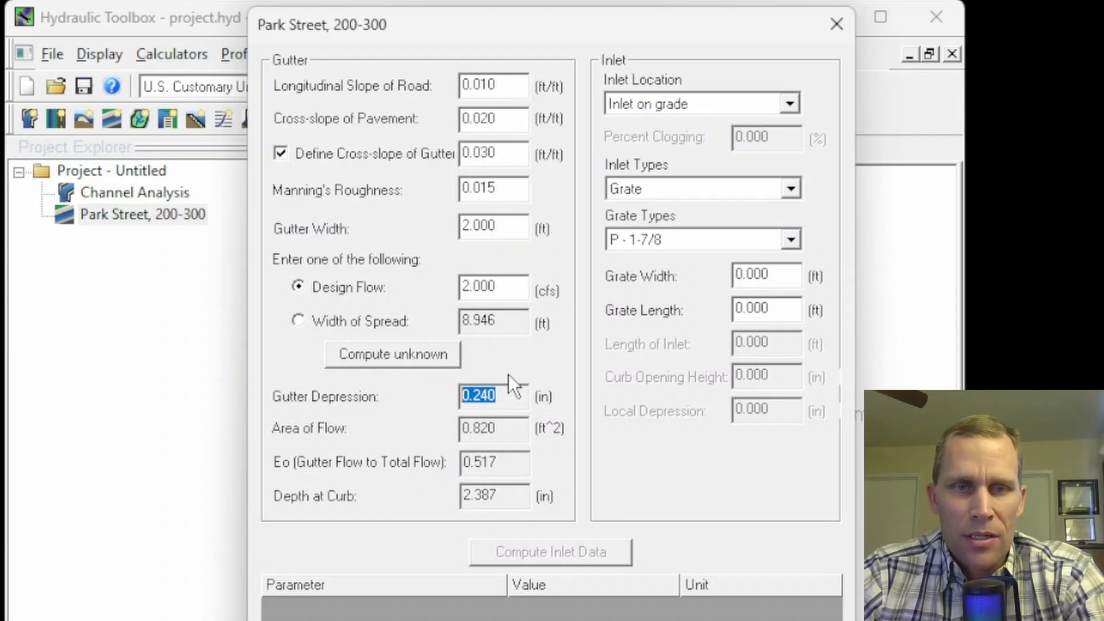
pyautogui.click(513, 396)
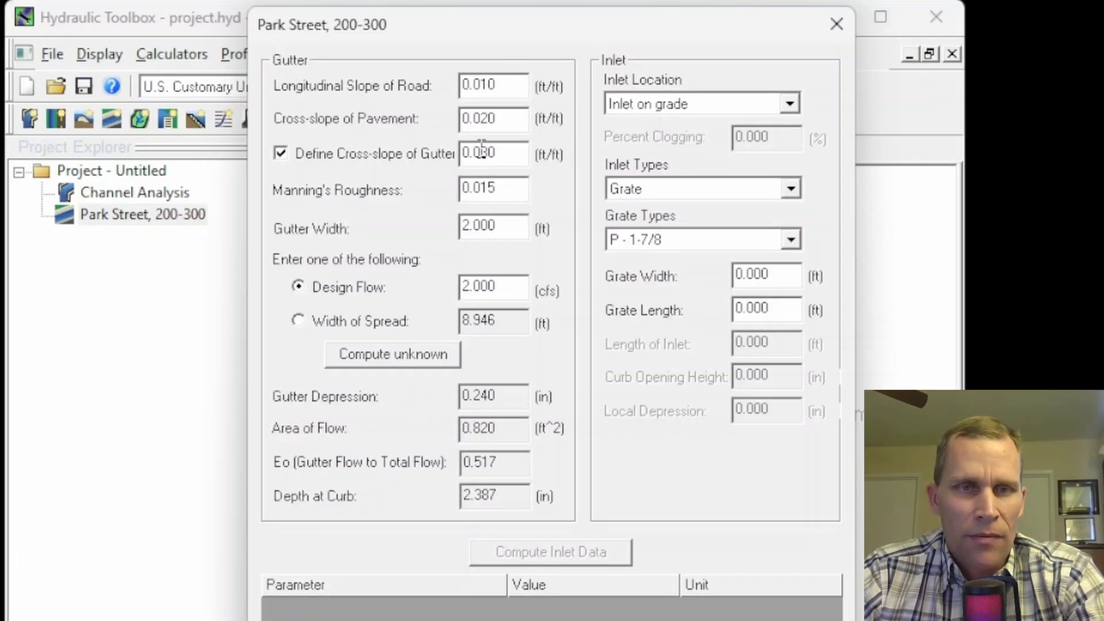
# Set the cross-slope of gutter to 0.020 ft/ft and recompute the unknown gutter values.
pyautogui.moveTo(480, 153); pyautogui.dragTo(487, 152)
pyautogui.write('2')
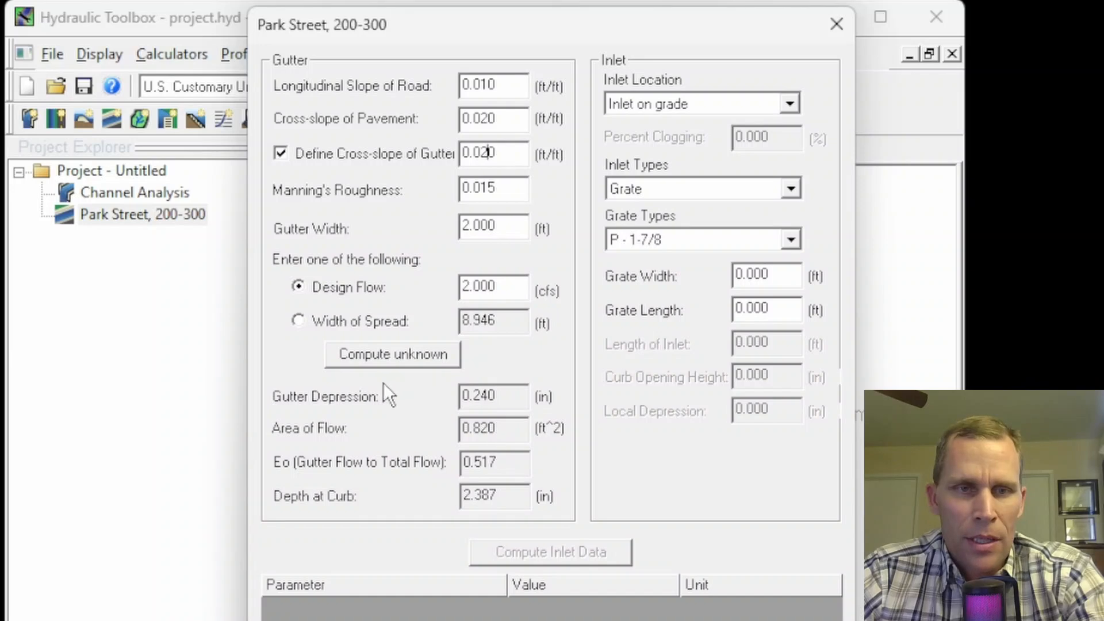
pyautogui.click(384, 357)
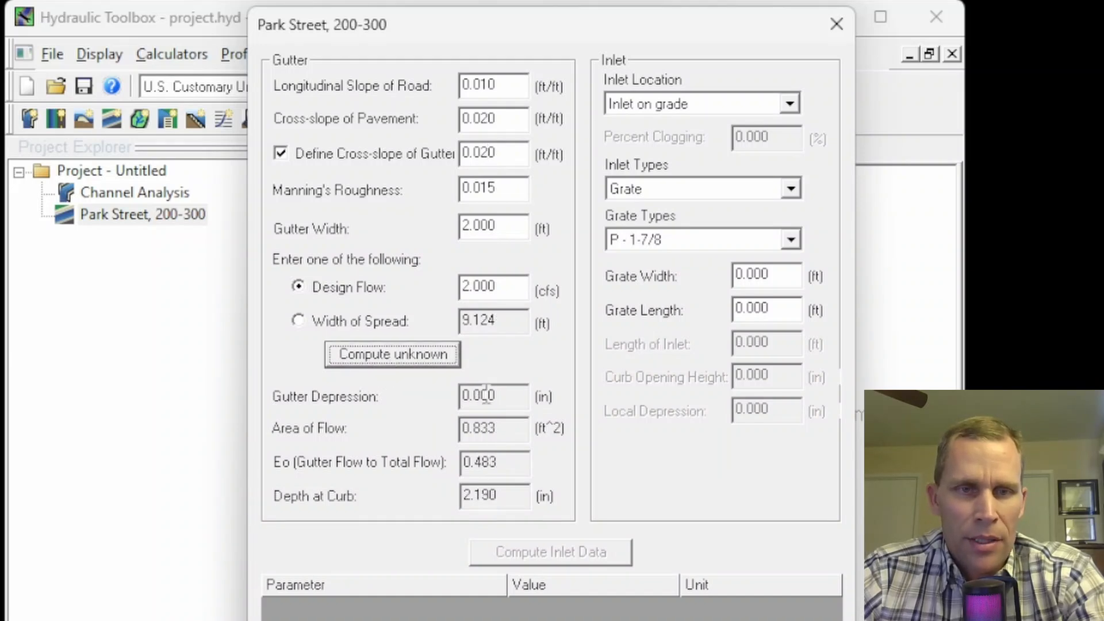
# Set the cross-slope of gutter to 0.030 ft/ft and recompute the unknown gutter values.
pyautogui.press('Tab')
pyautogui.moveTo(486, 151); pyautogui.dragTo(472, 153)
pyautogui.write('03')
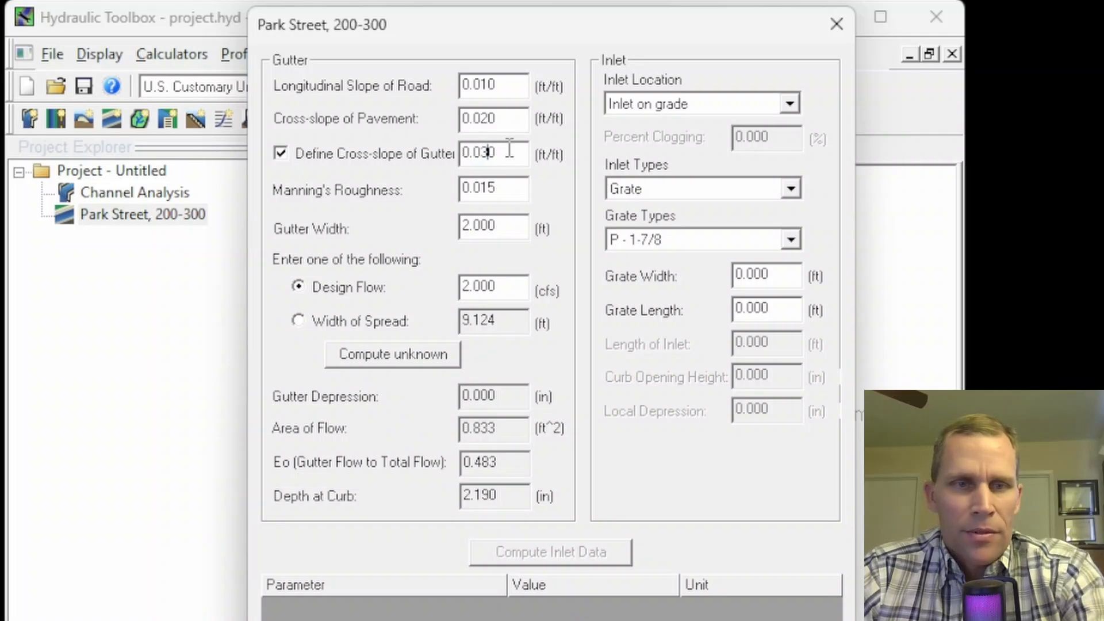
pyautogui.click(418, 353)
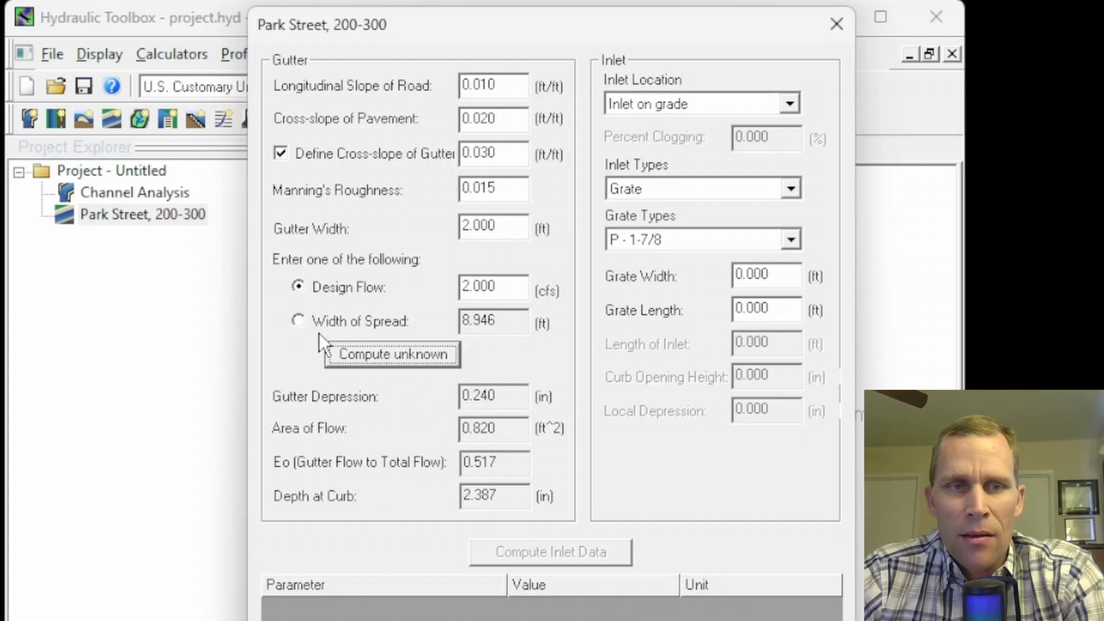
# Choose the width of spread as the given quantity, set it to 5 ft, and compute the design flow.
pyautogui.click(300, 324)
pyautogui.moveTo(505, 323); pyautogui.dragTo(395, 330)
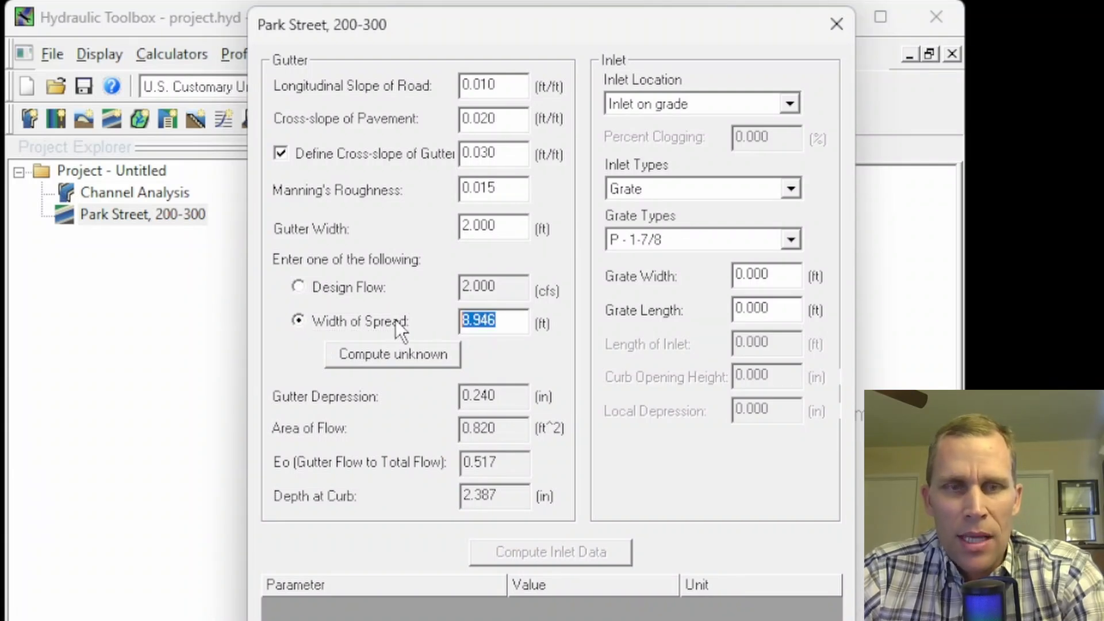
pyautogui.write('5')
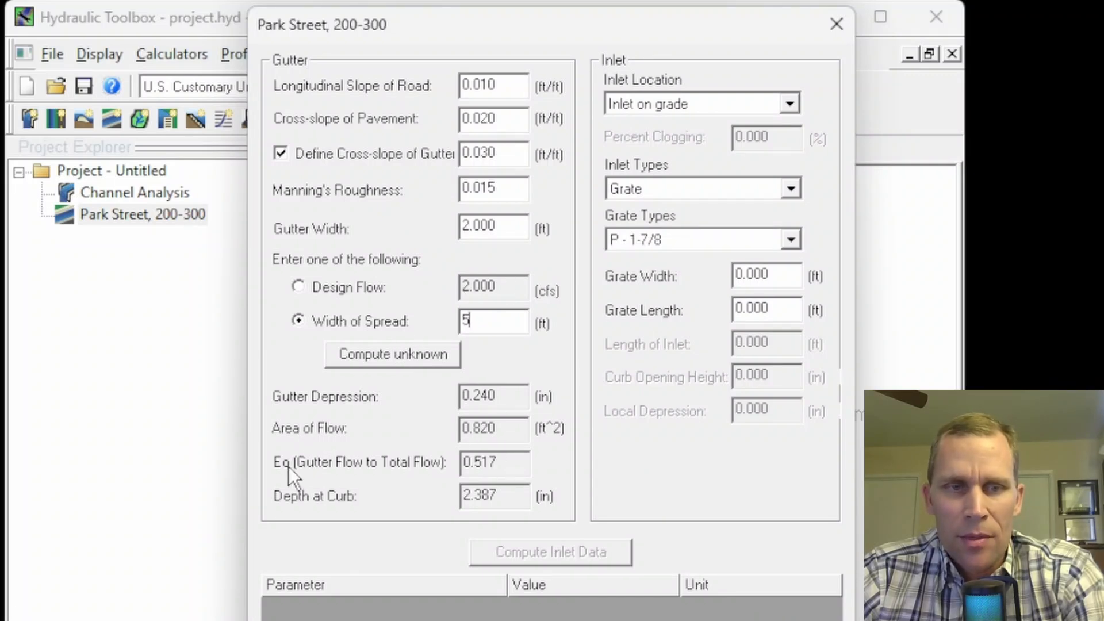
pyautogui.click(391, 354)
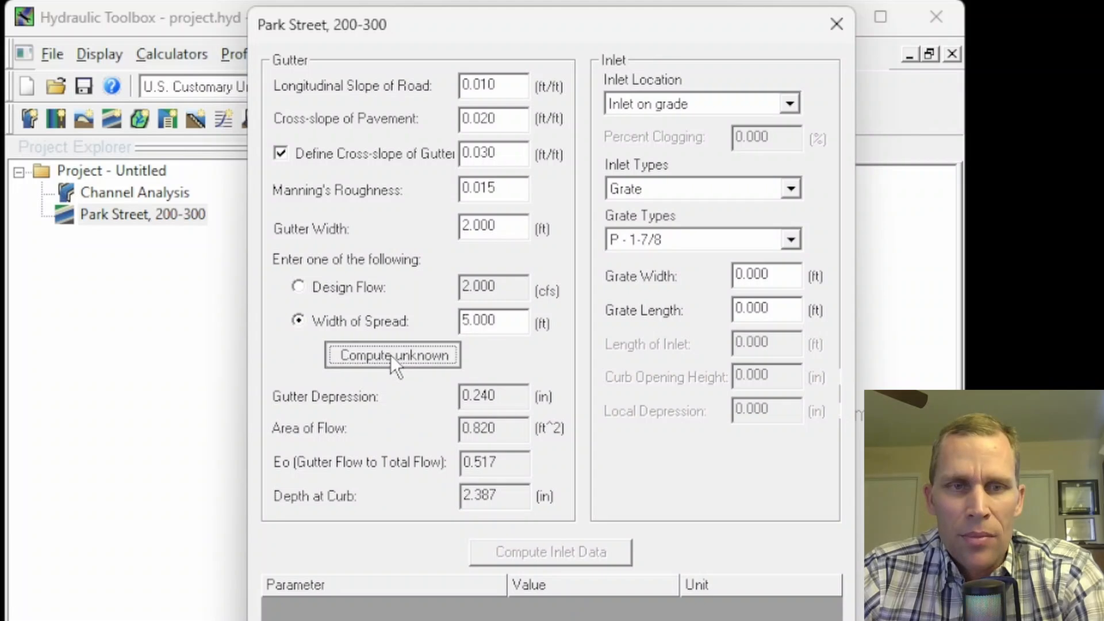
# Examine the computed design flow and the ratio of gutter flow to total flow for the entered width of spread.
pyautogui.moveTo(510, 288); pyautogui.dragTo(458, 288)
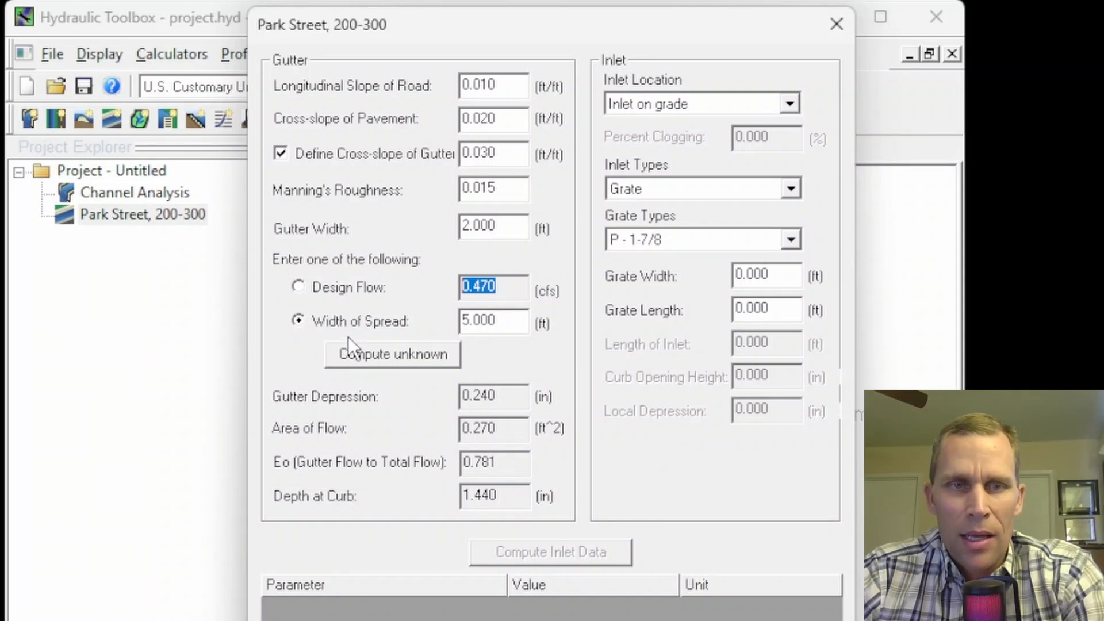
pyautogui.doubleClick(522, 322)
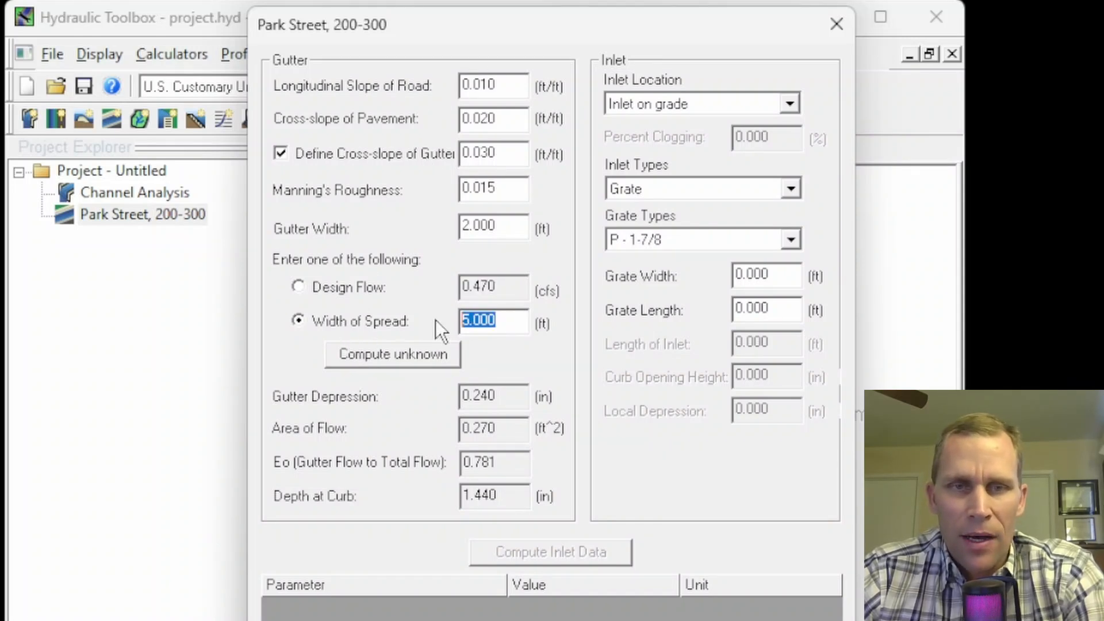
pyautogui.click(501, 464)
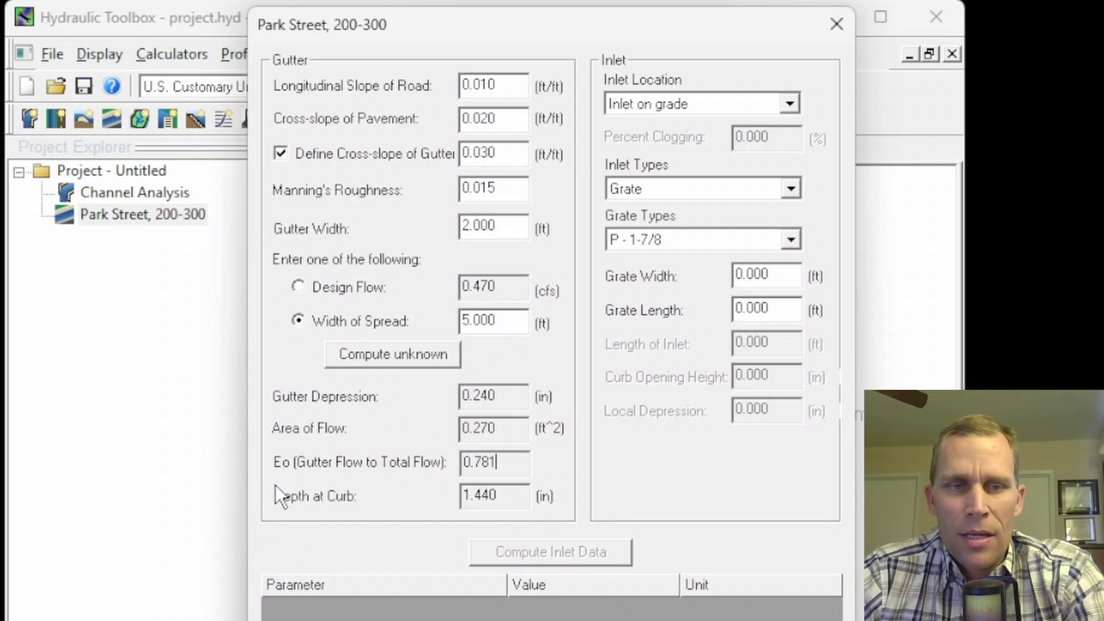
pyautogui.moveTo(501, 463); pyautogui.dragTo(471, 463)
pyautogui.click(509, 463)
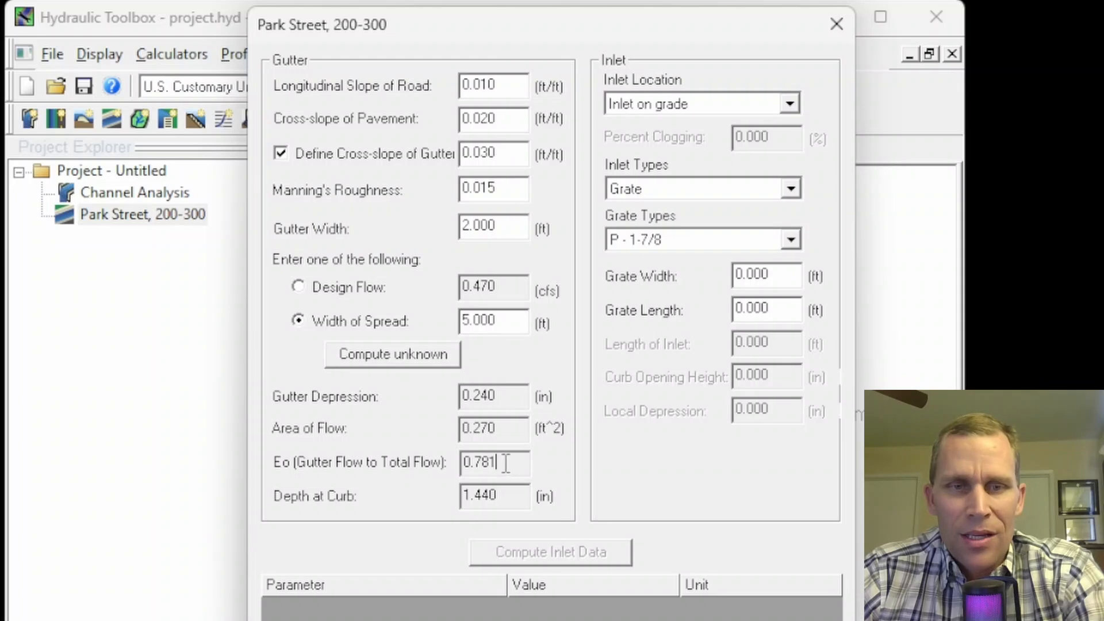
pyautogui.moveTo(506, 463); pyautogui.dragTo(447, 460)
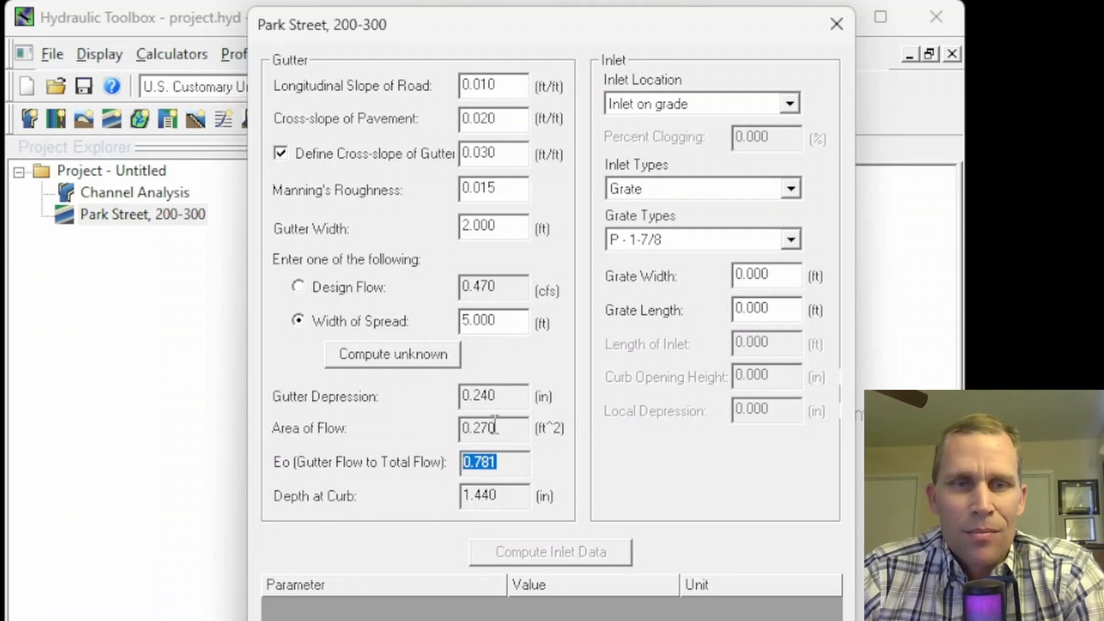
pyautogui.click(503, 288)
pyautogui.moveTo(503, 290); pyautogui.dragTo(447, 289)
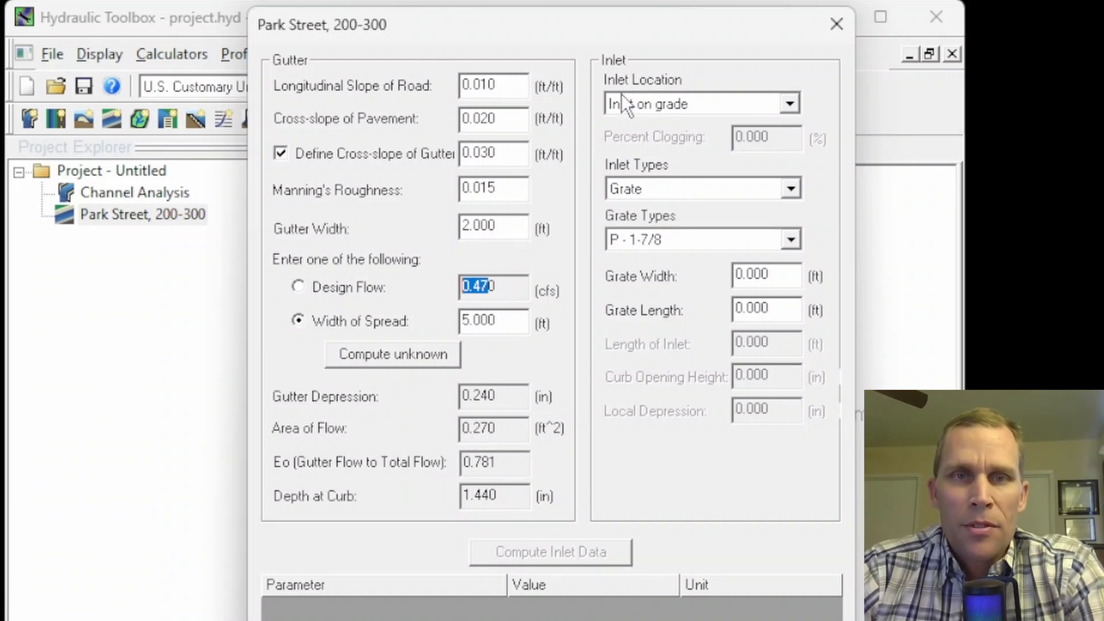
# Change the inlet location to Inlet in sag and set the percent clogging to 25%.
pyautogui.click(794, 107)
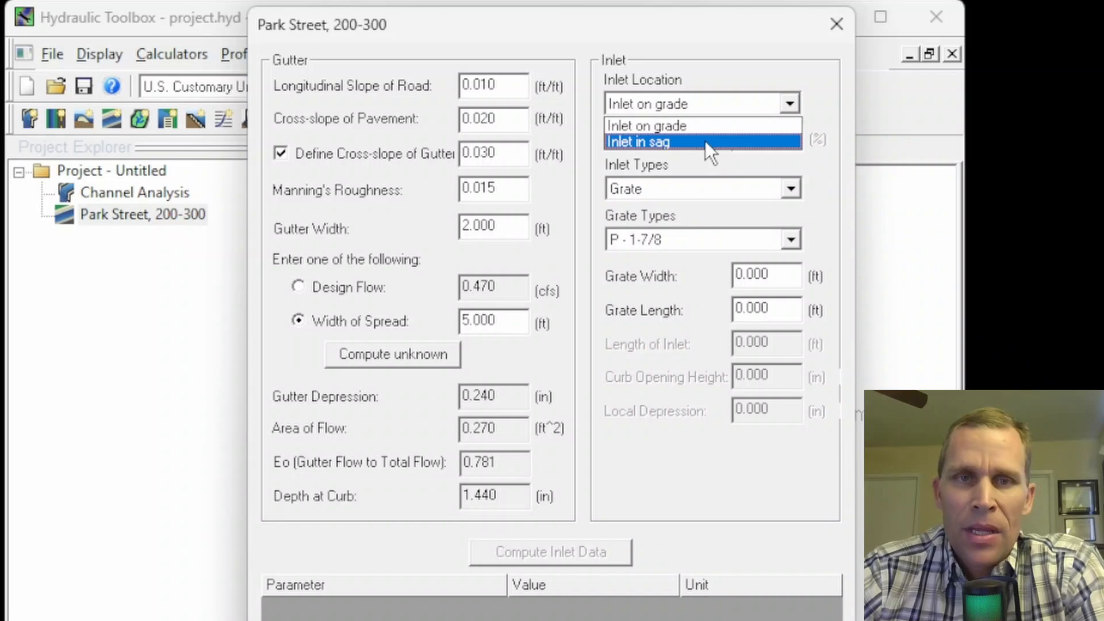
pyautogui.click(678, 126)
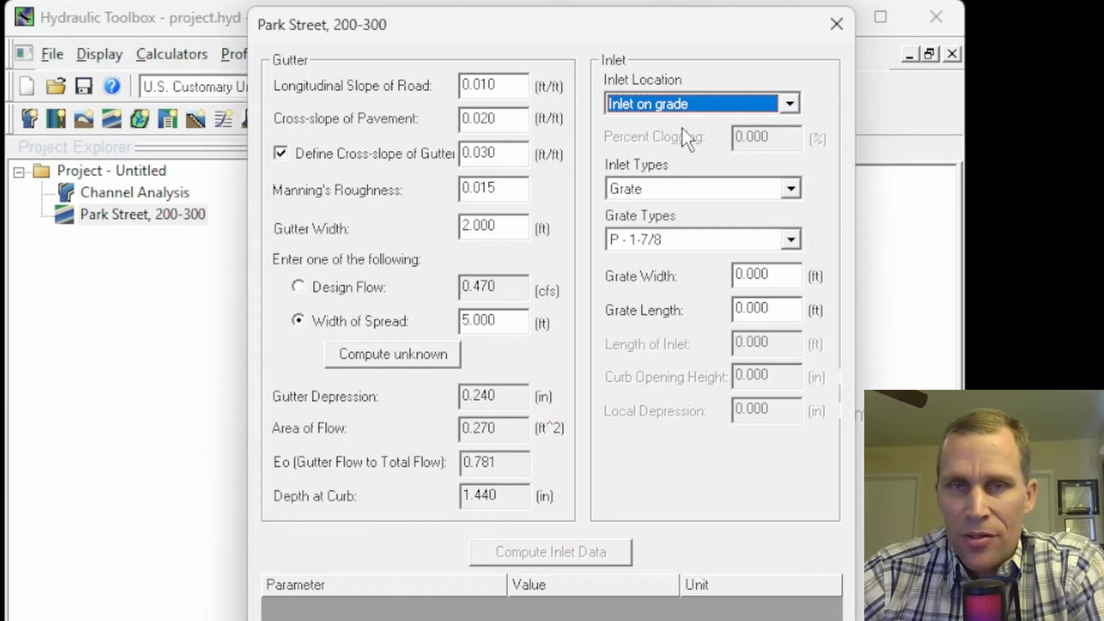
pyautogui.click(787, 104)
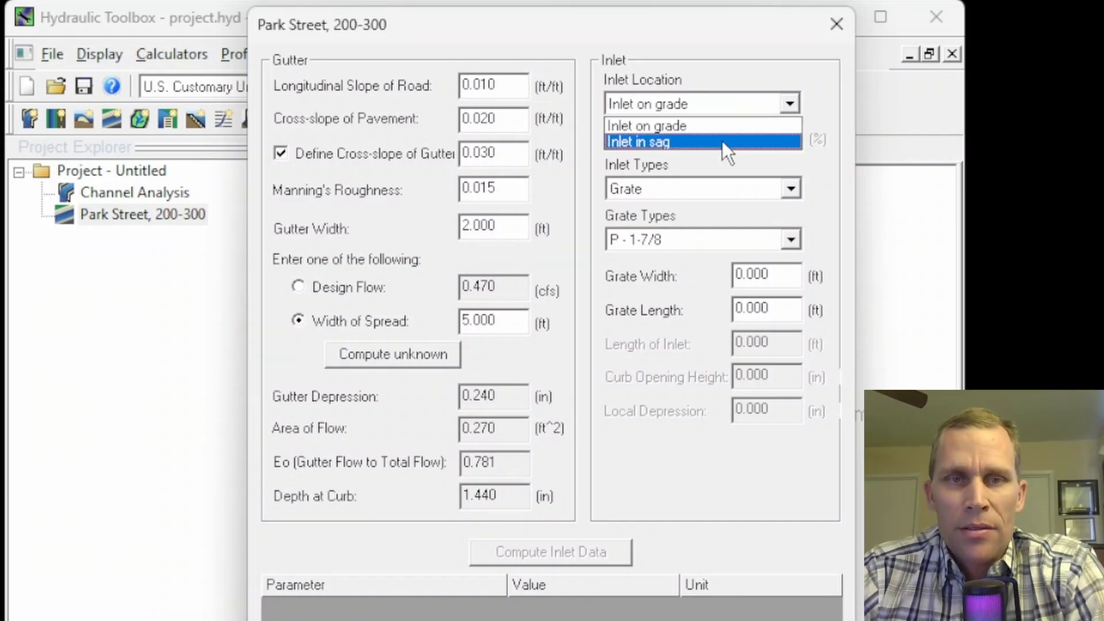
pyautogui.click(701, 143)
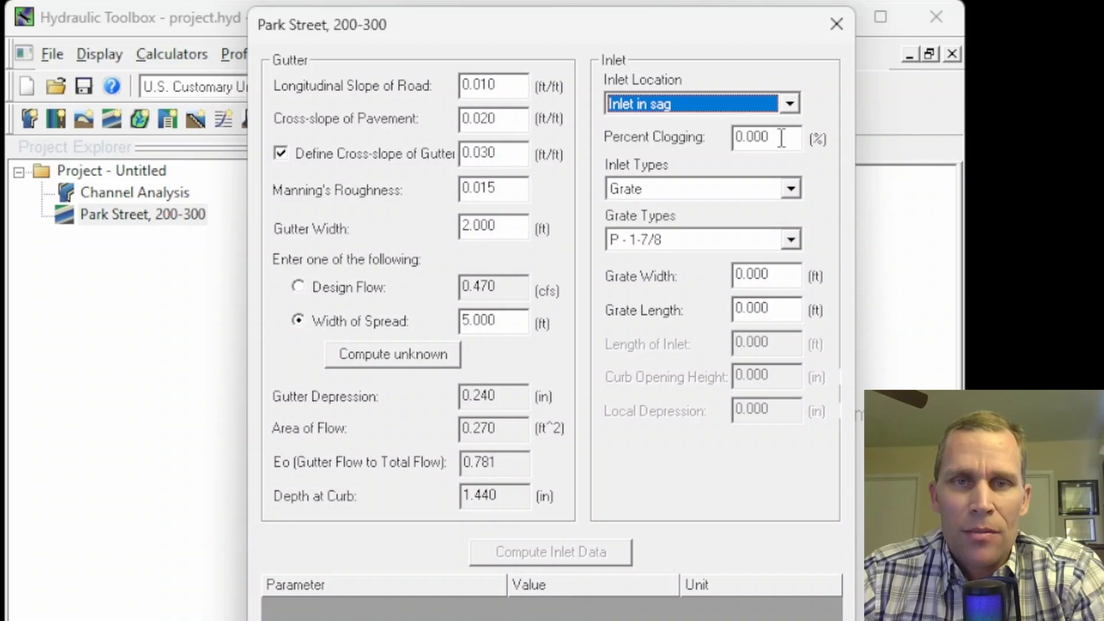
pyautogui.press('Tab')
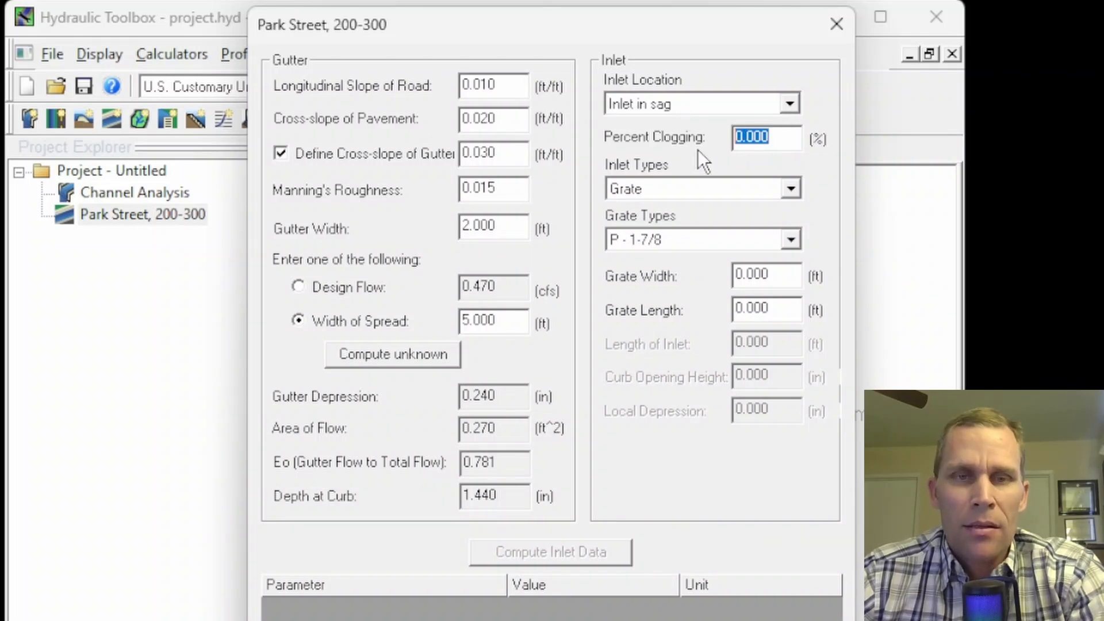
pyautogui.write('25')
# Set the inlet's percent clogging to 50%.
pyautogui.moveTo(764, 138); pyautogui.dragTo(683, 140)
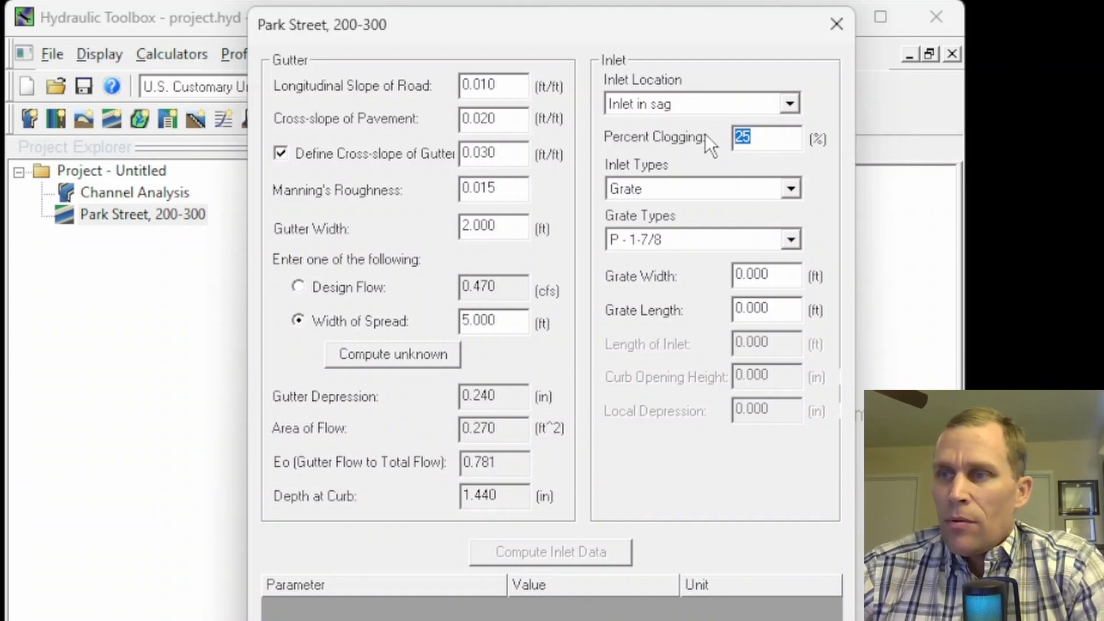
pyautogui.write('0')
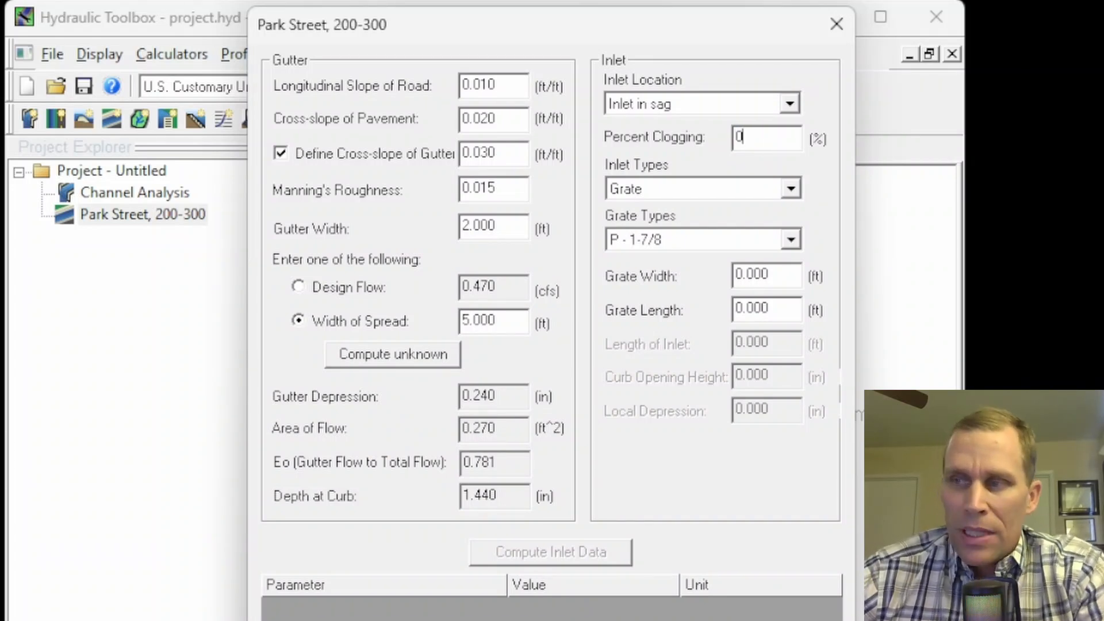
pyautogui.press('BackSpace')
pyautogui.write('50')
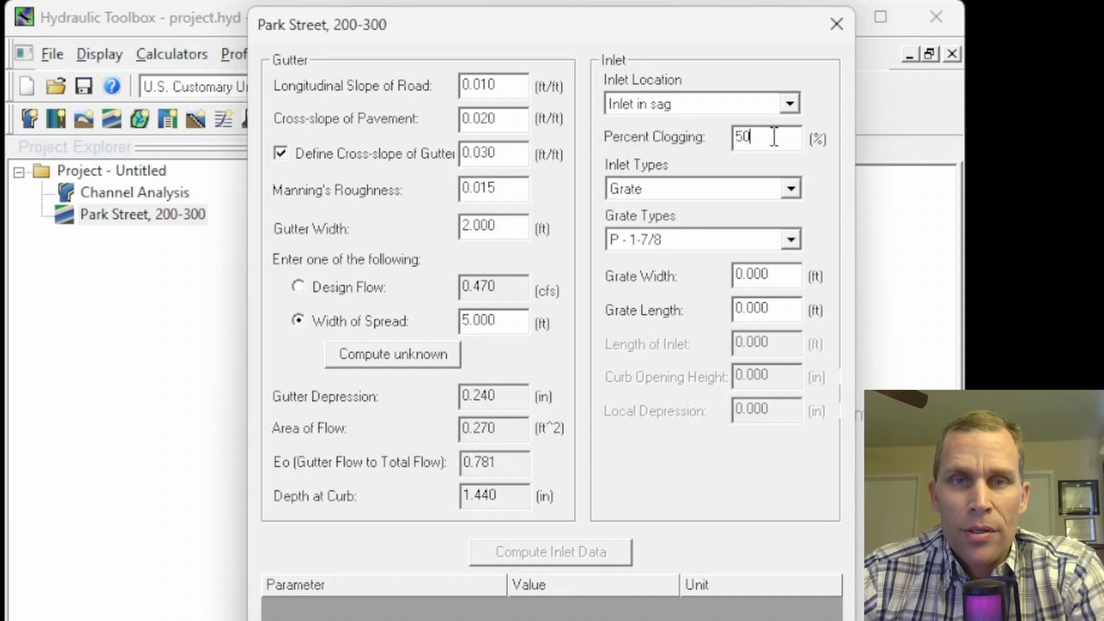
# Switch the inlet location back to Inlet on grade.
pyautogui.moveTo(771, 136); pyautogui.dragTo(689, 132)
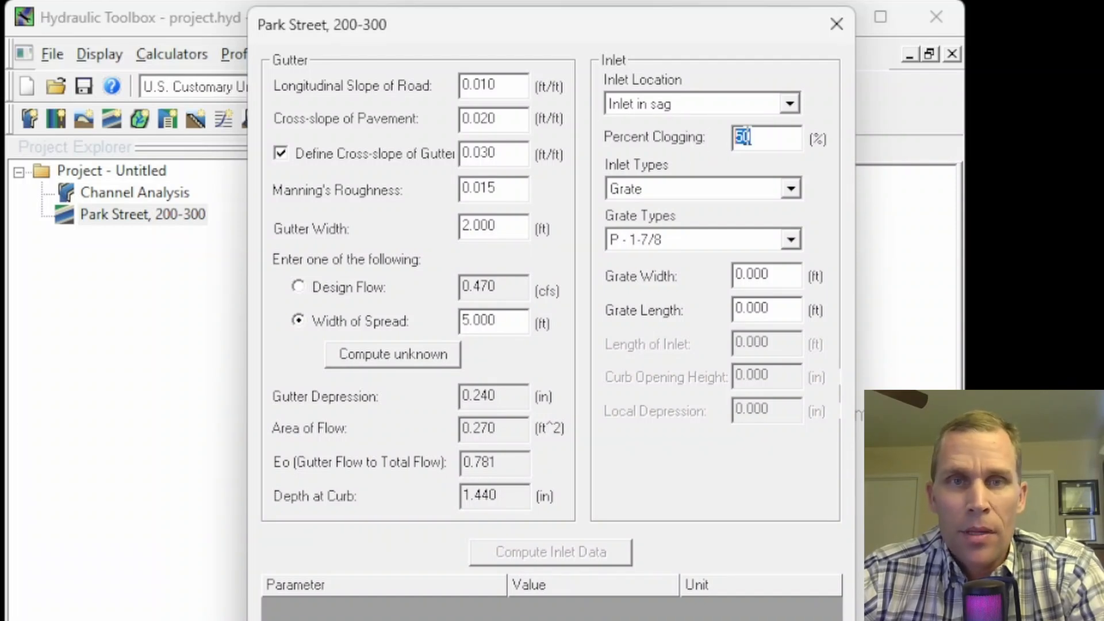
pyautogui.click(790, 100)
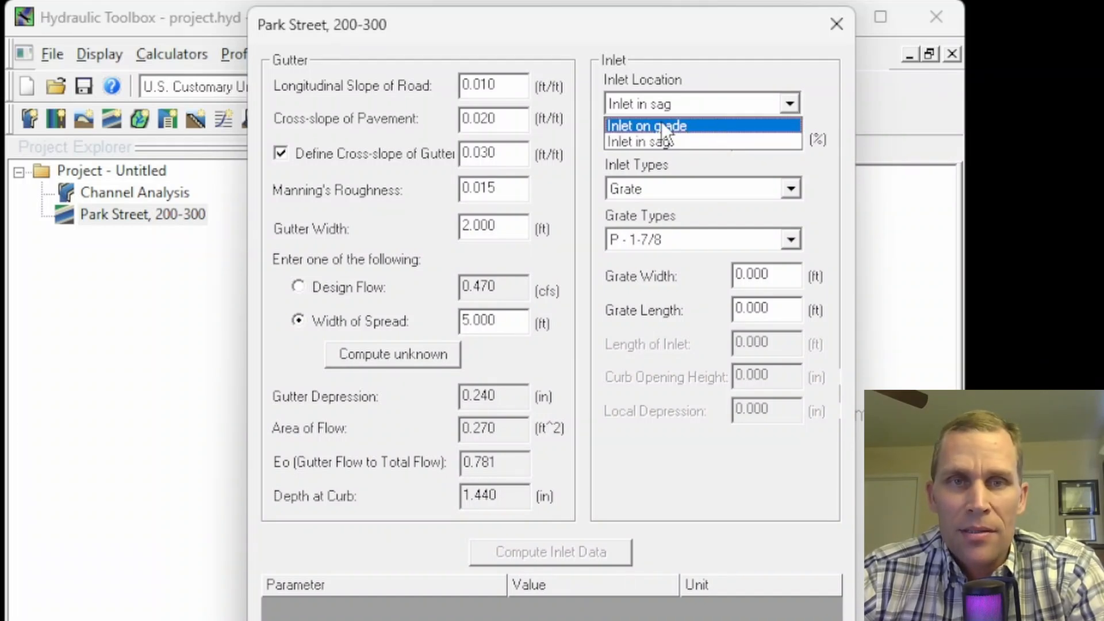
pyautogui.click(660, 124)
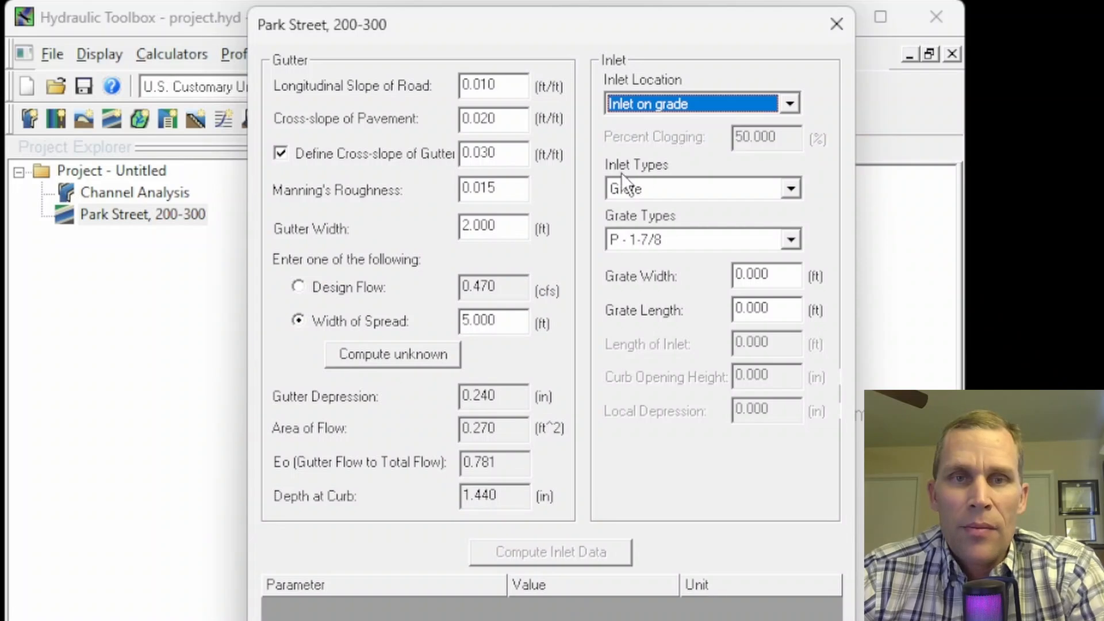
# Review the available inlet types alongside the example photos of grate and curb opening inlets.
pyautogui.click(798, 191)
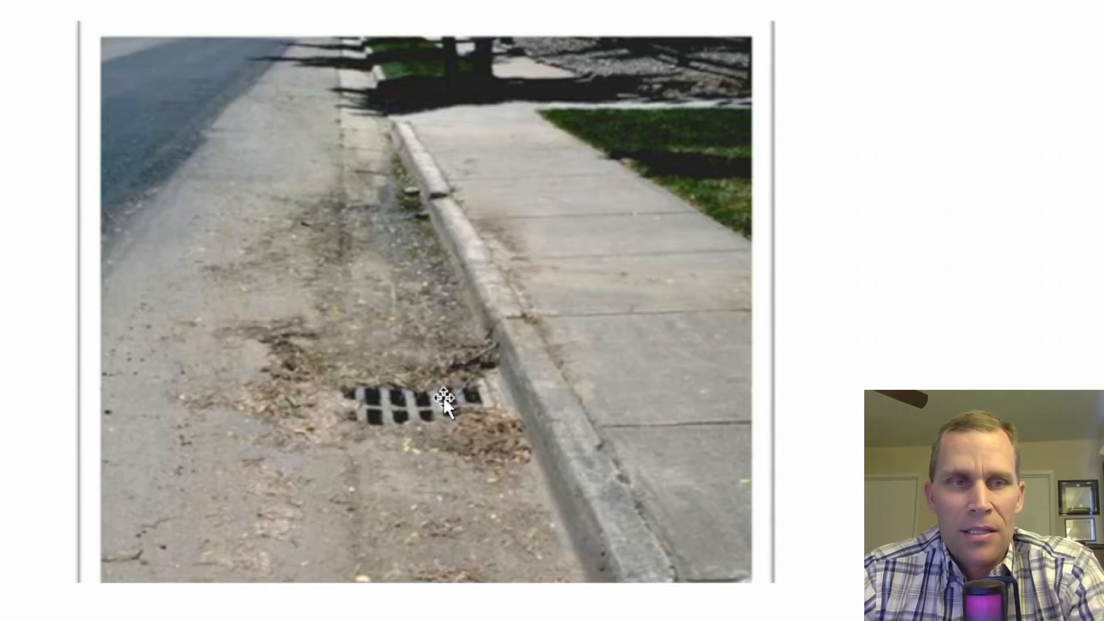
pyautogui.press('pagedown')
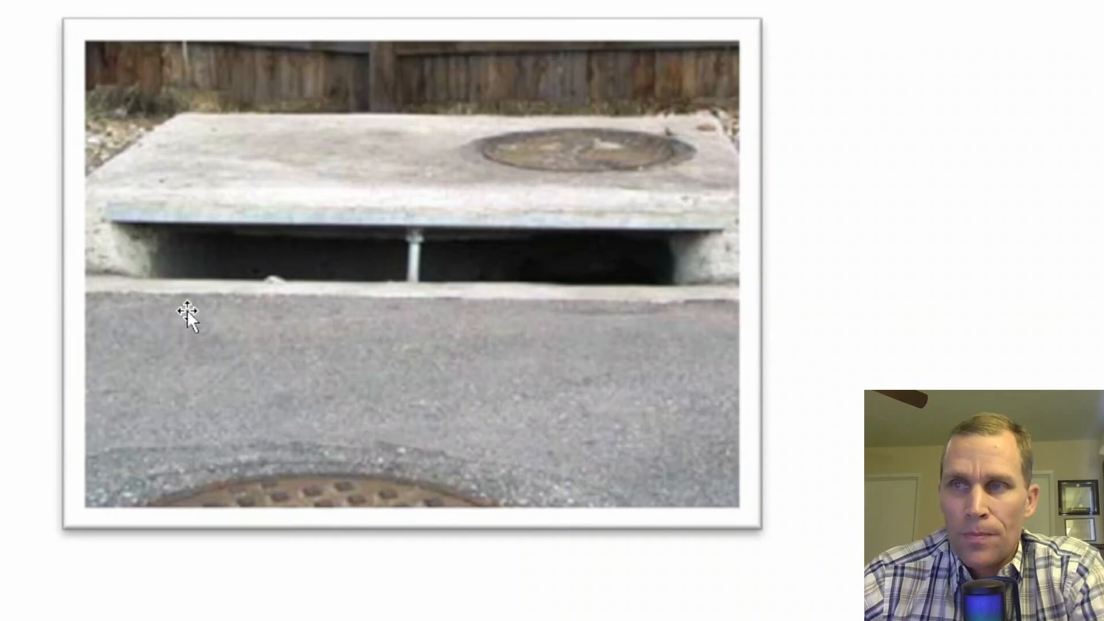
pyautogui.press('pagedown')
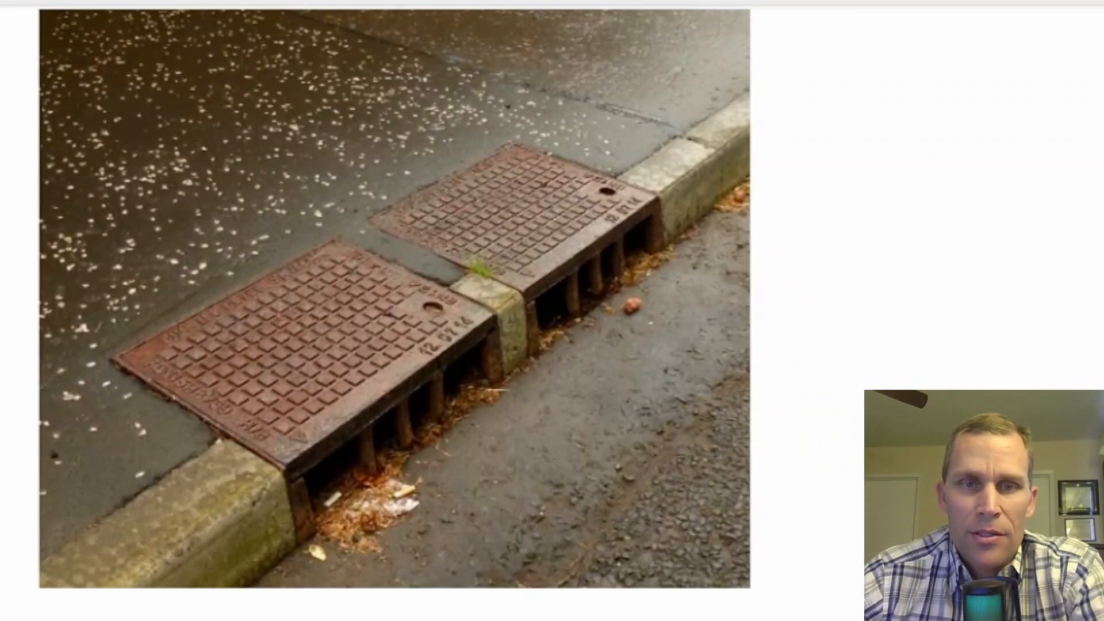
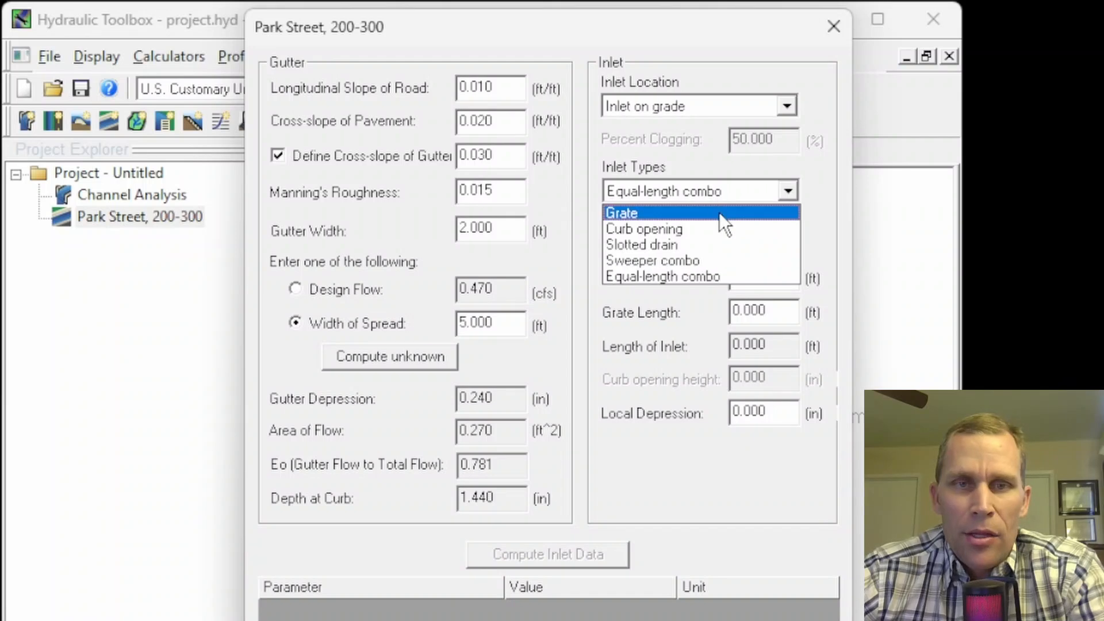
# Set the inlet type to Grate and look through the grate types, keeping P - 1-7/8.
pyautogui.click(719, 212)
pyautogui.click(787, 244)
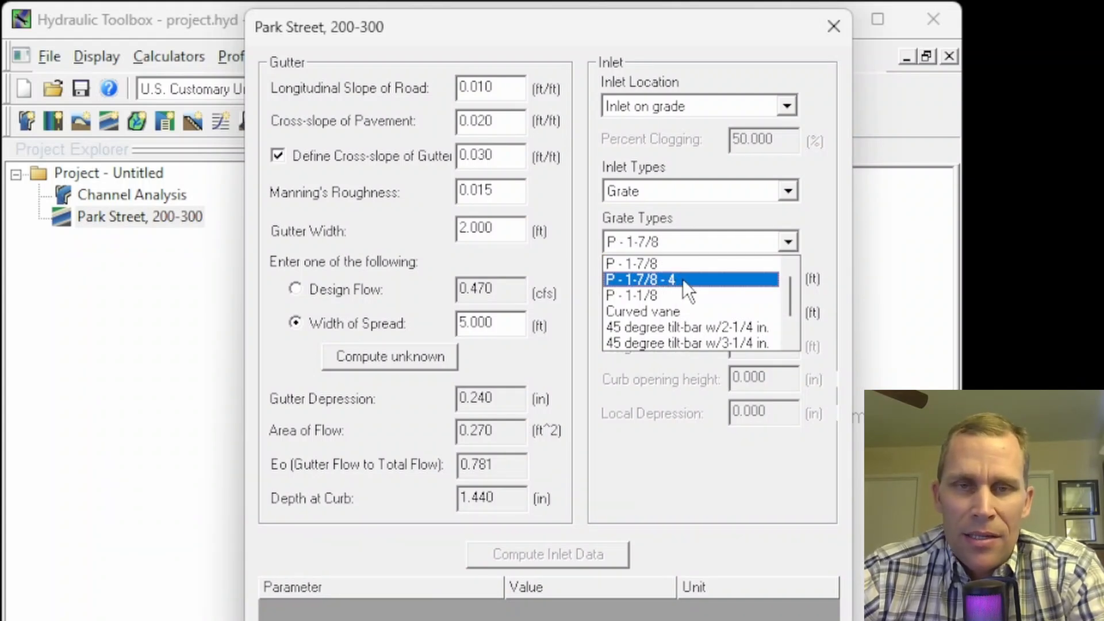
pyautogui.scroll(-2, 665, 279)
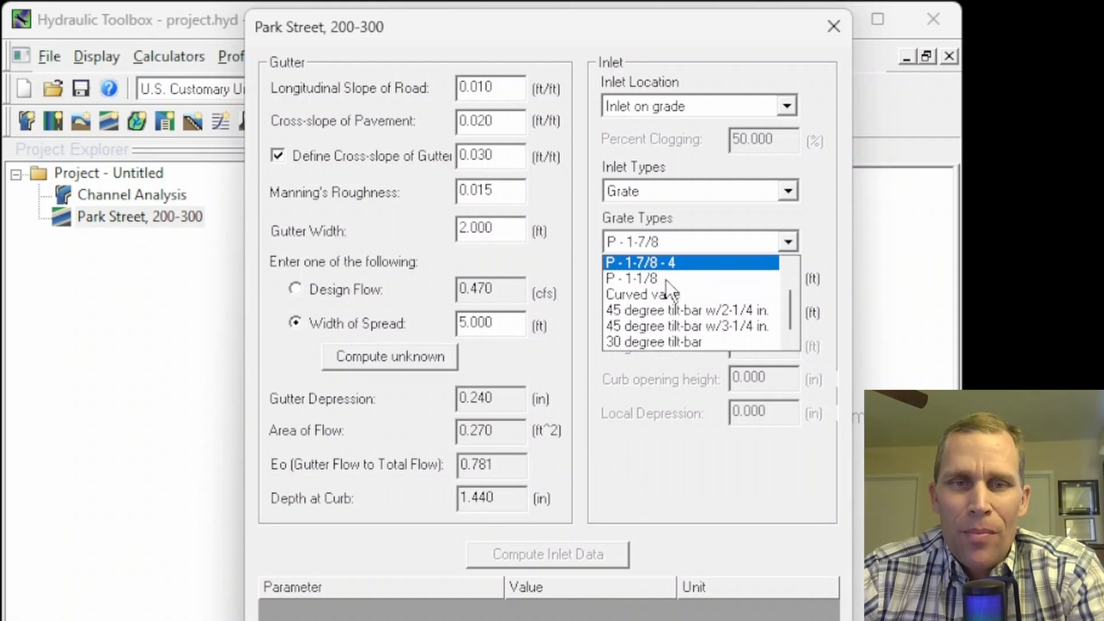
pyautogui.scroll(2, 660, 319)
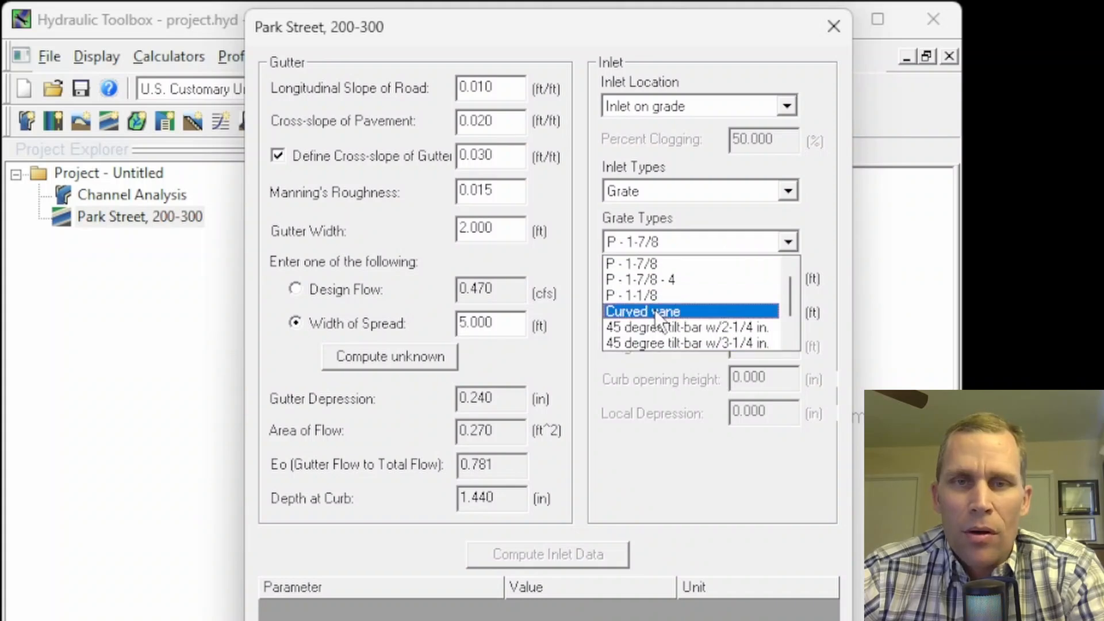
pyautogui.click(652, 242)
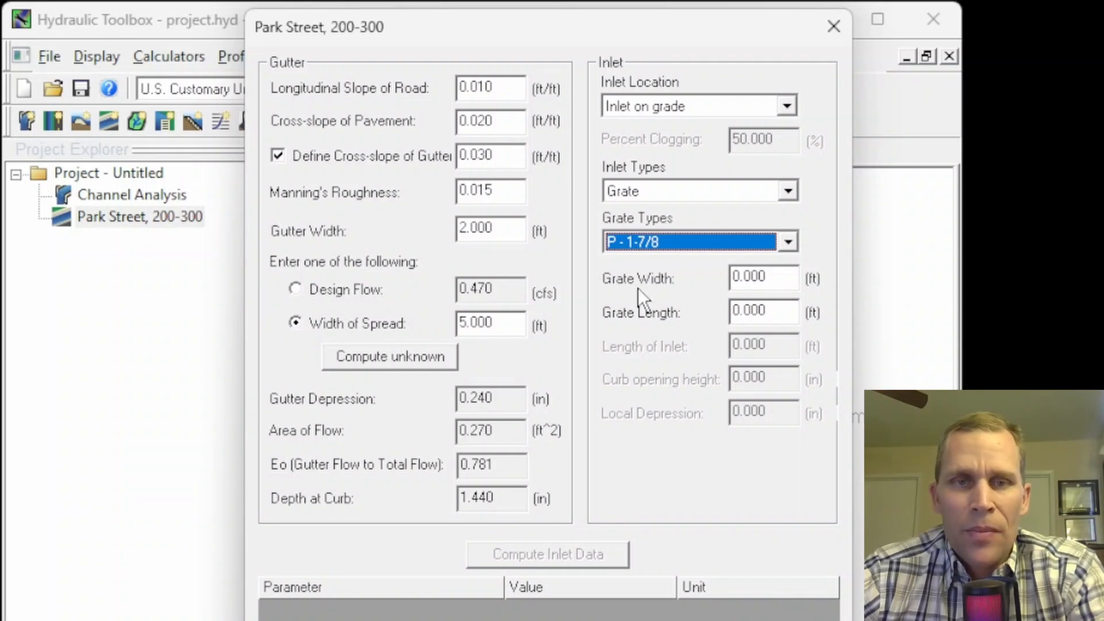
# Set the grate width to 1.5 ft and the grate length to 2.5 ft, and compute the inlet data.
pyautogui.doubleClick(758, 276)
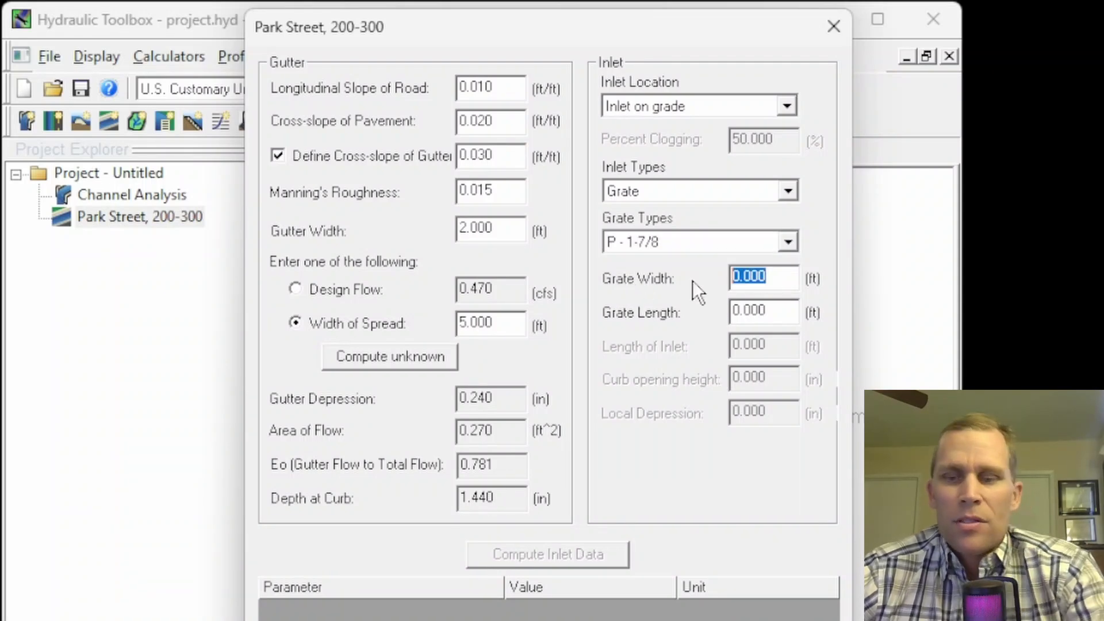
pyautogui.write('1.5')
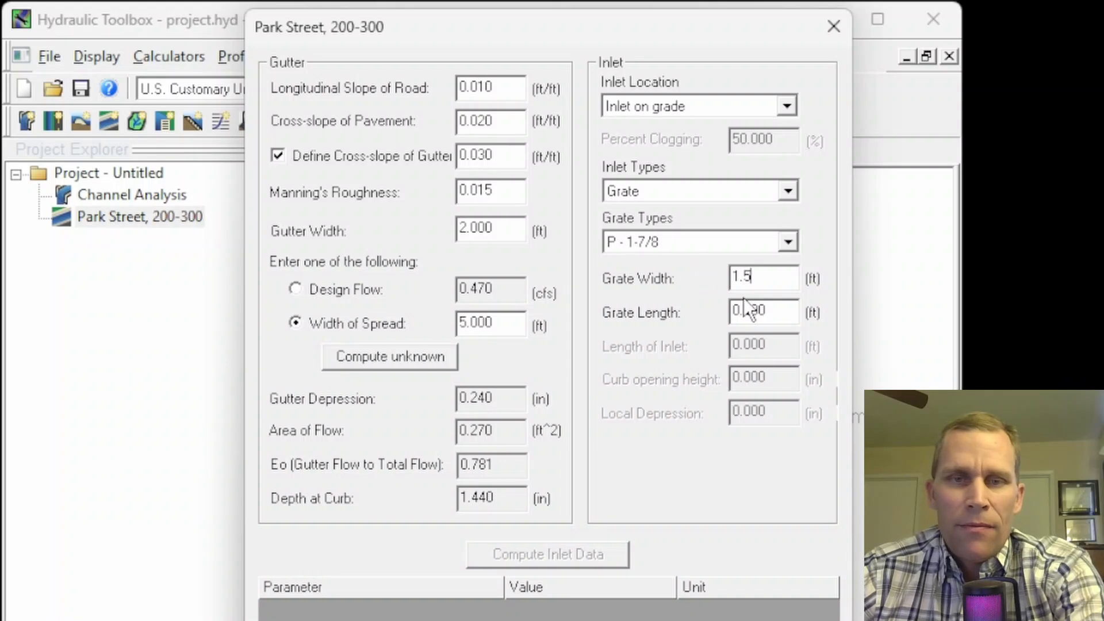
pyautogui.doubleClick(768, 311)
pyautogui.write('2.5')
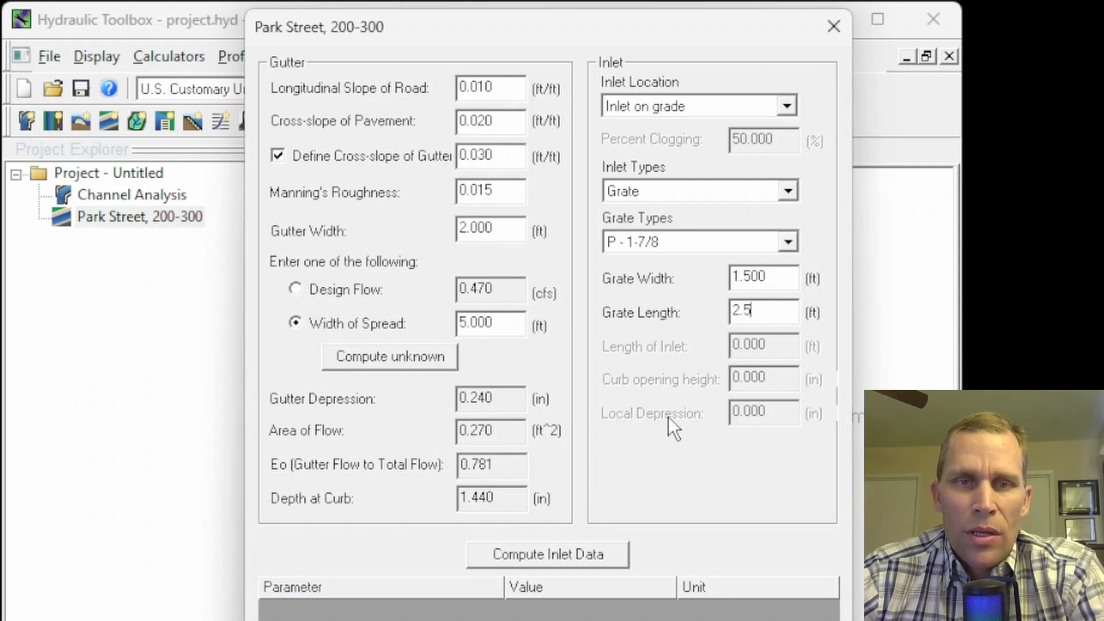
pyautogui.click(785, 242)
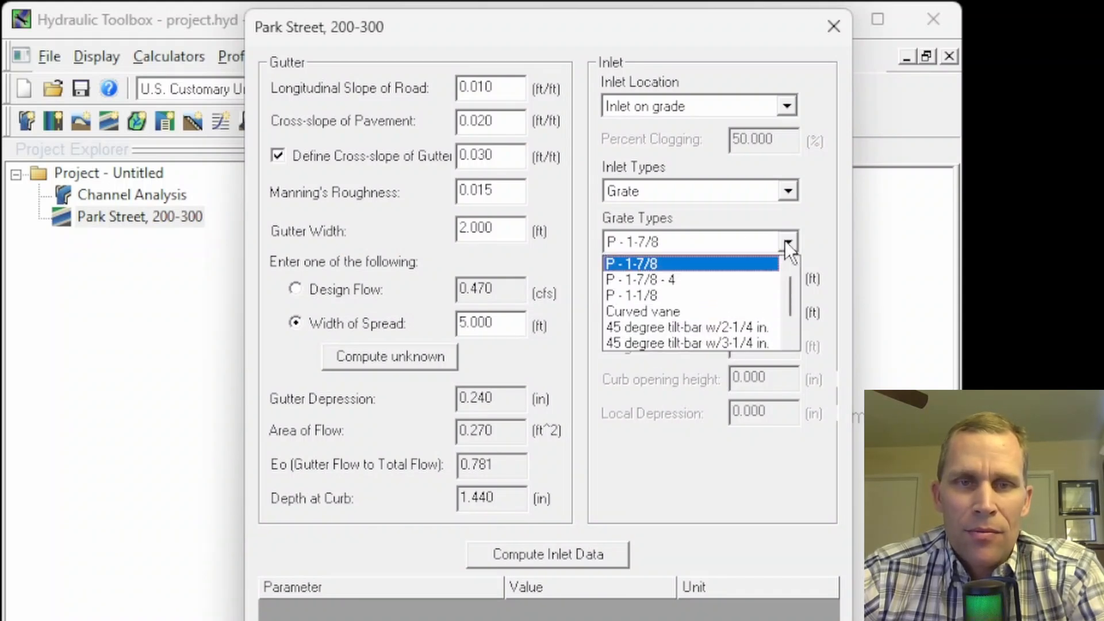
pyautogui.click(786, 242)
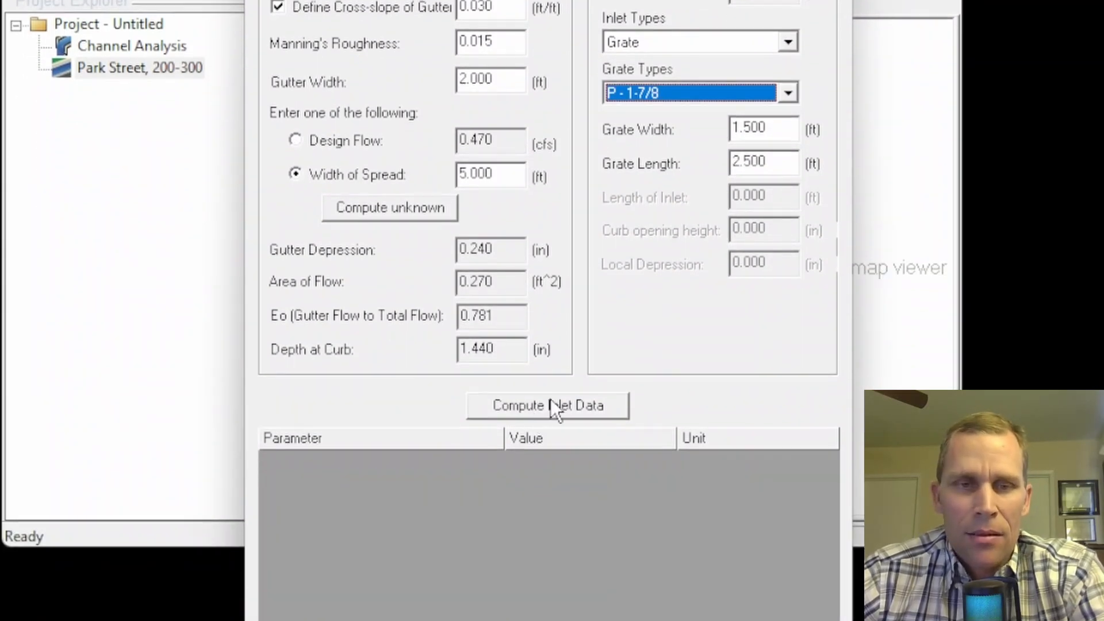
pyautogui.click(553, 415)
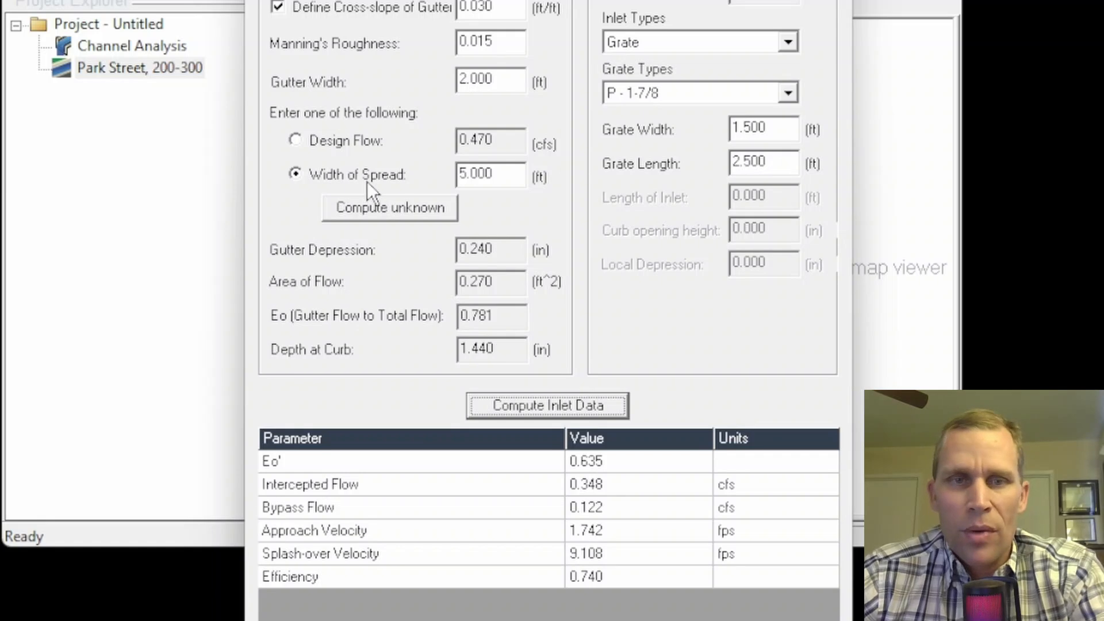
# Choose the design flow as the given quantity, set it to 1 cfs, and recompute the unknown gutter values and inlet data.
pyautogui.click(295, 142)
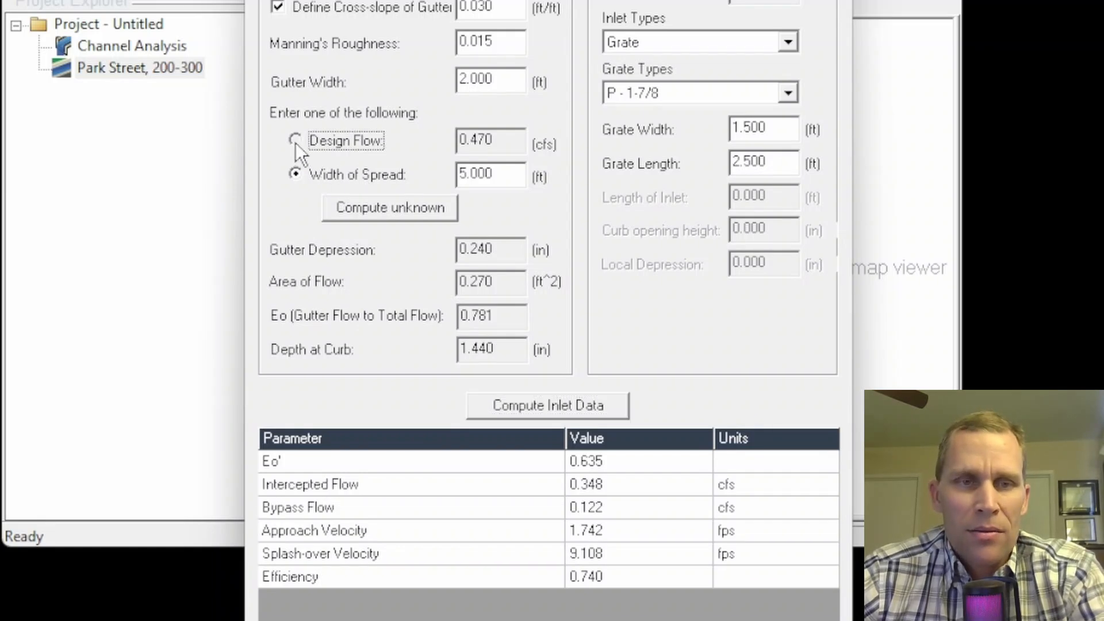
pyautogui.moveTo(505, 143); pyautogui.dragTo(408, 145)
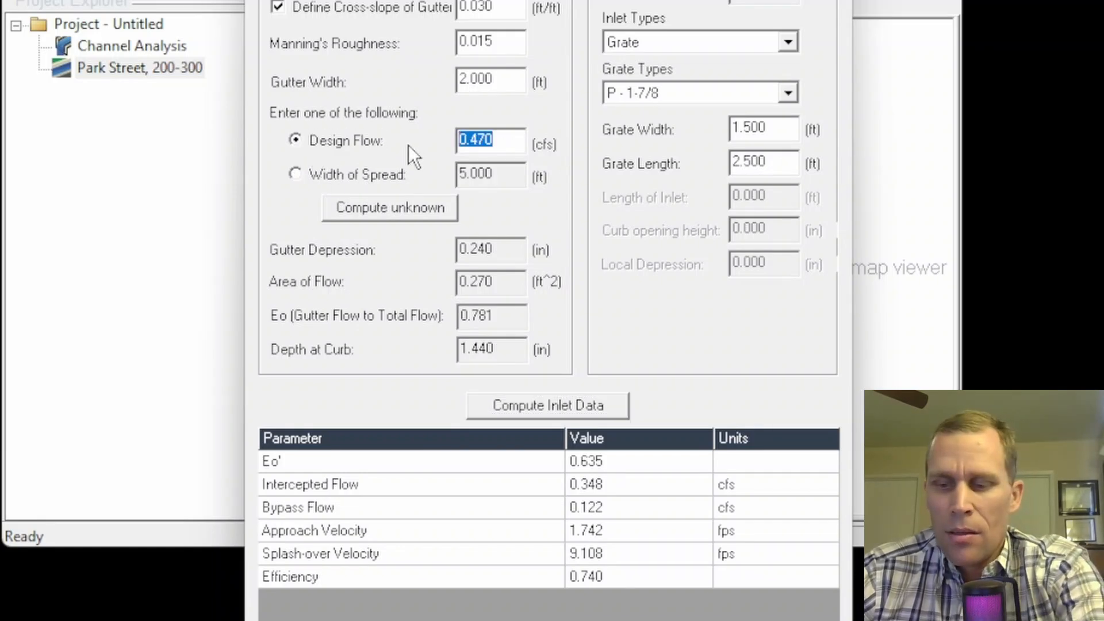
pyautogui.write('1')
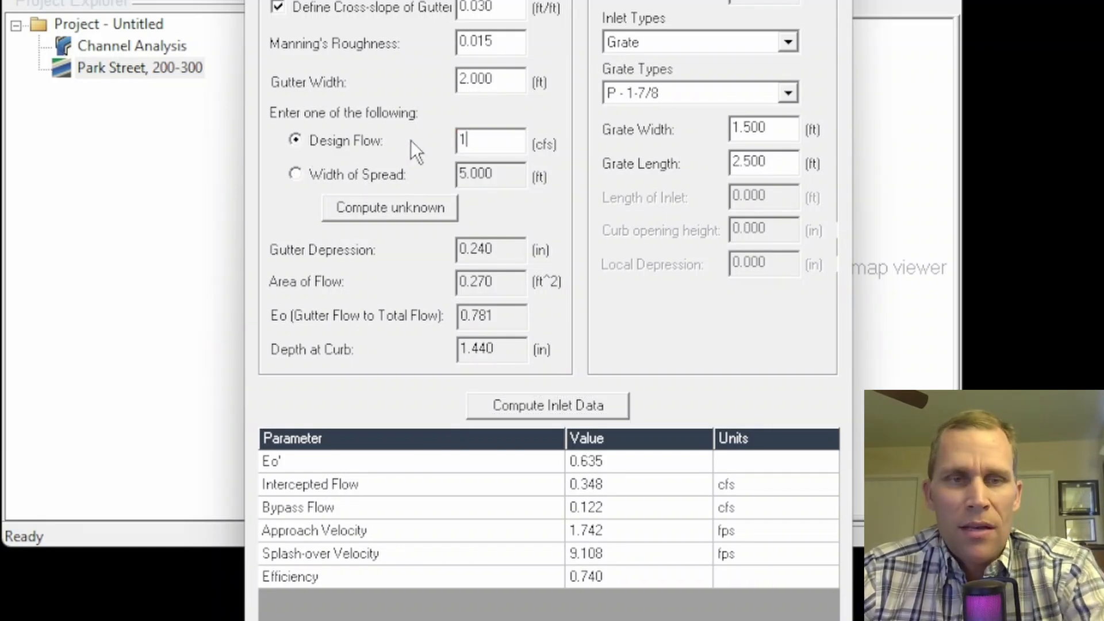
pyautogui.click(382, 208)
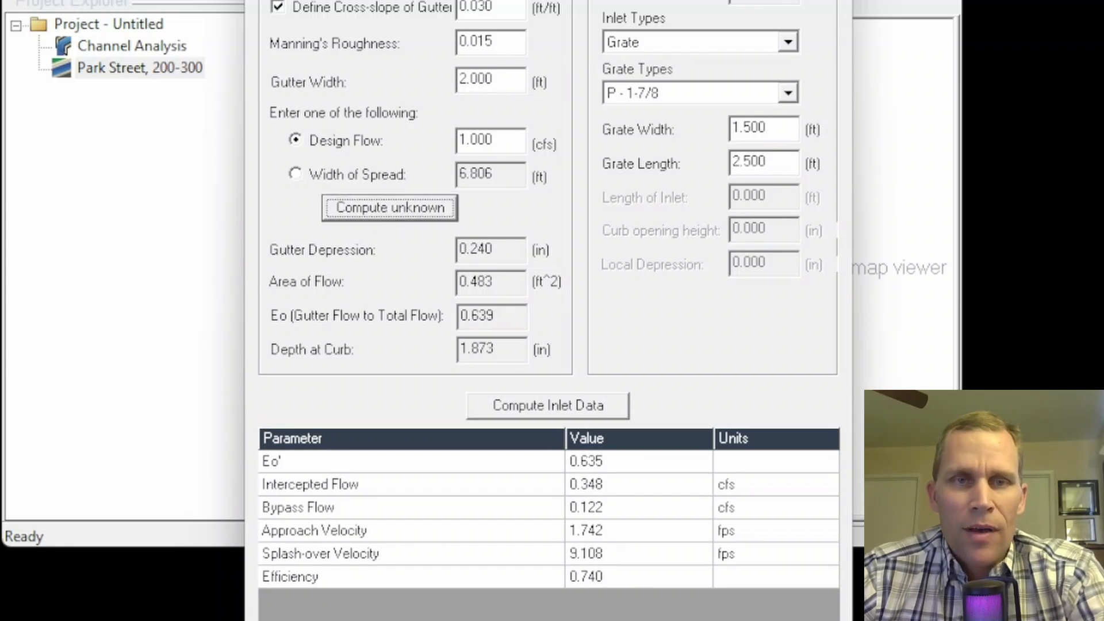
pyautogui.click(560, 407)
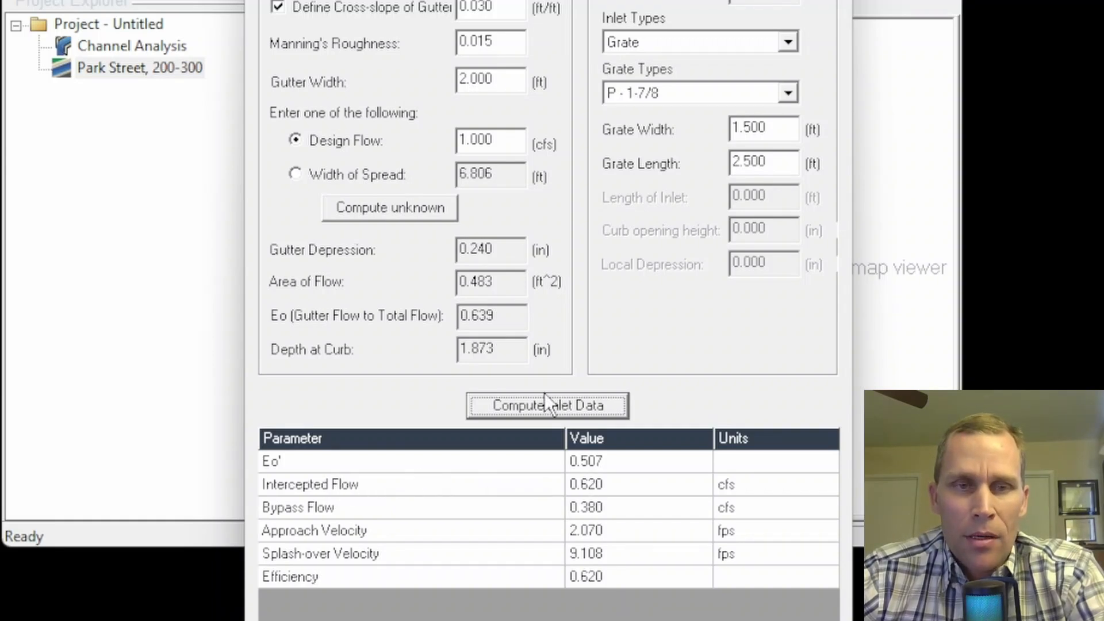
# Compare the design flow with the computed intercepted flow, efficiency, bypass flow and approach velocity of the grate inlet.
pyautogui.doubleClick(483, 140)
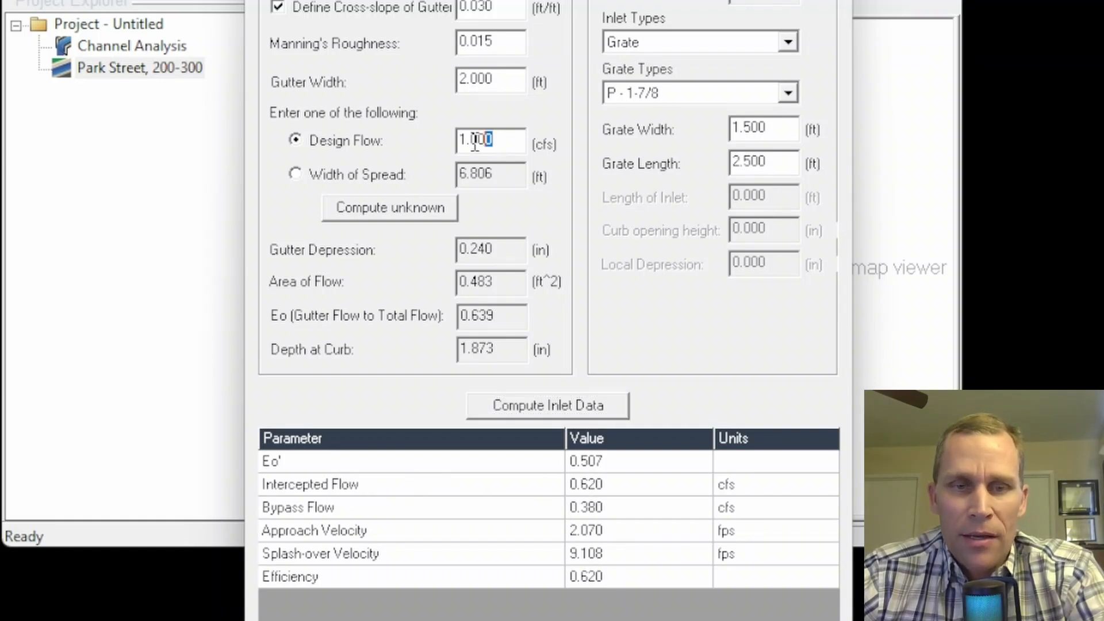
pyautogui.click(619, 484)
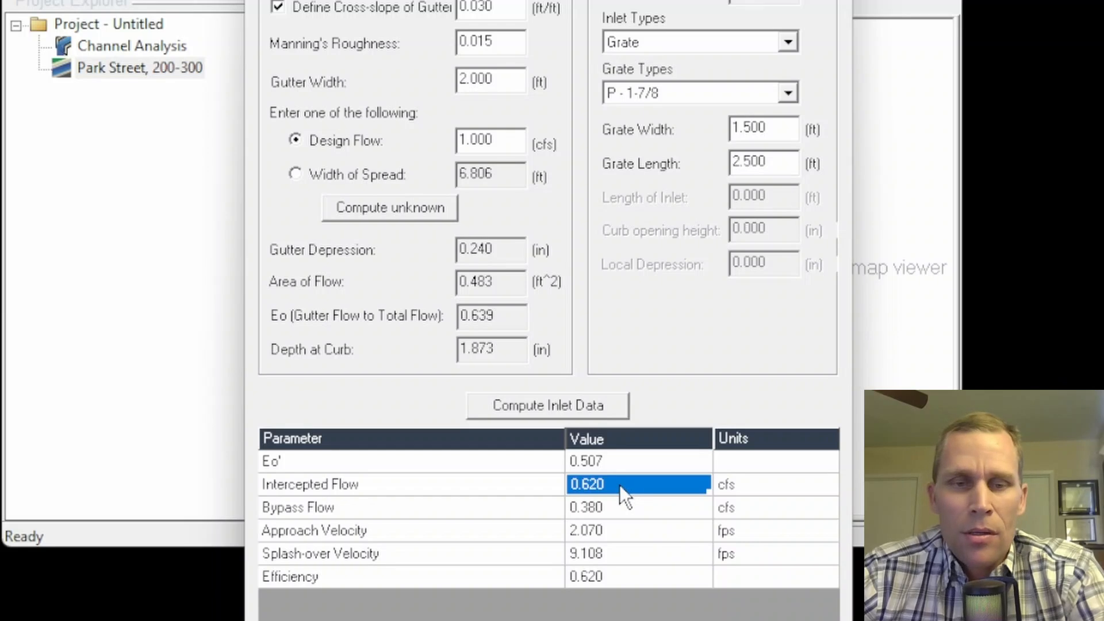
pyautogui.click(610, 575)
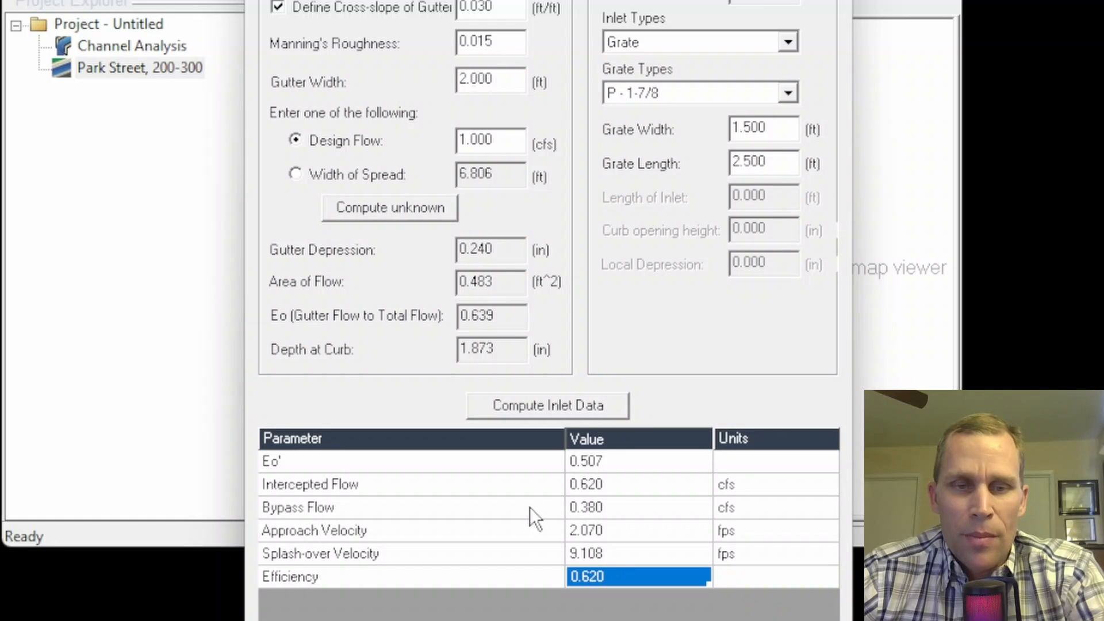
pyautogui.click(619, 507)
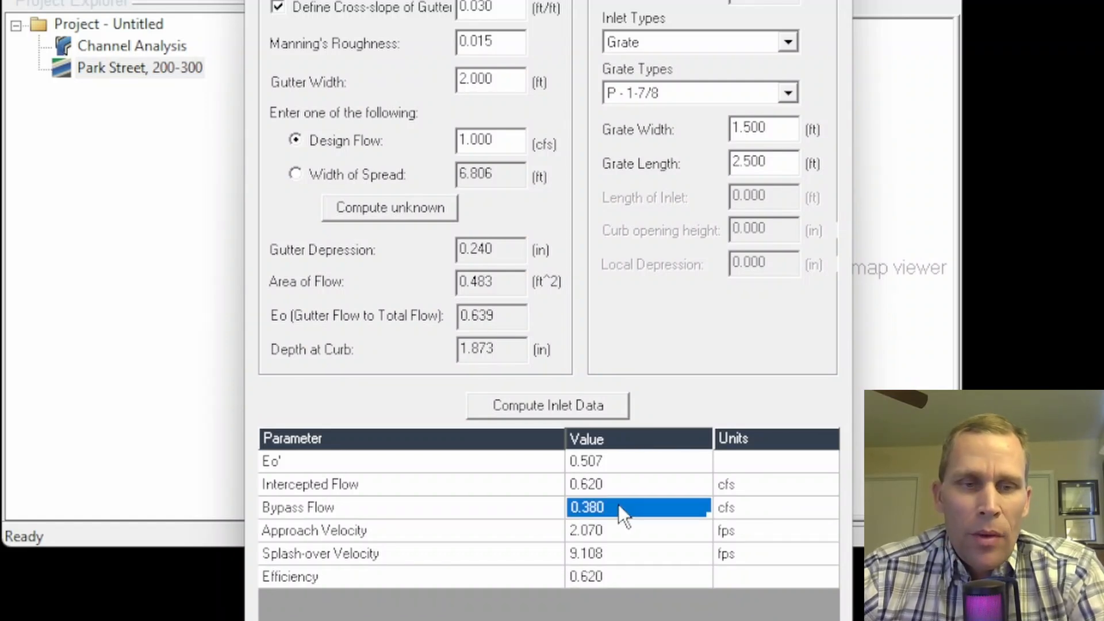
pyautogui.click(596, 533)
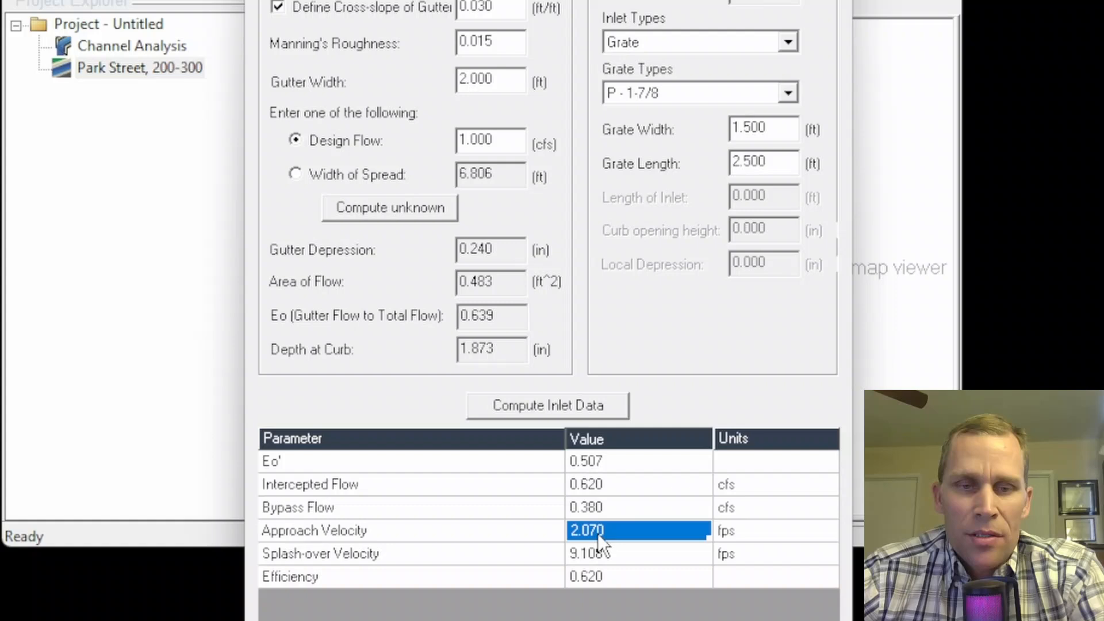
# Check the splash-over velocity and efficiency in the computed grate inlet results.
pyautogui.click(623, 555)
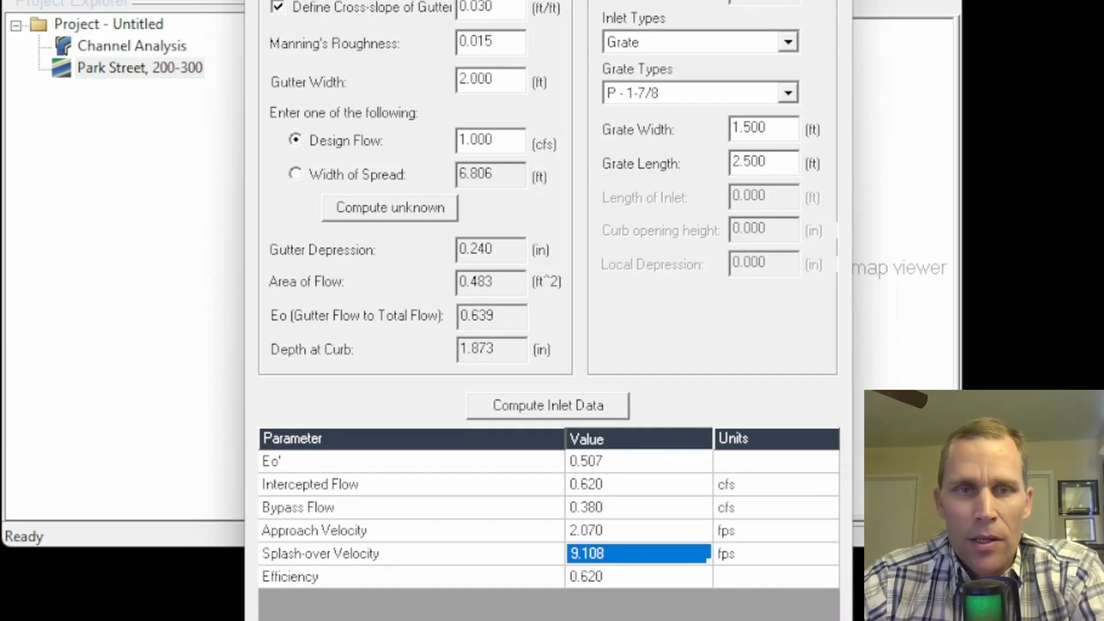
pyautogui.click(431, 577)
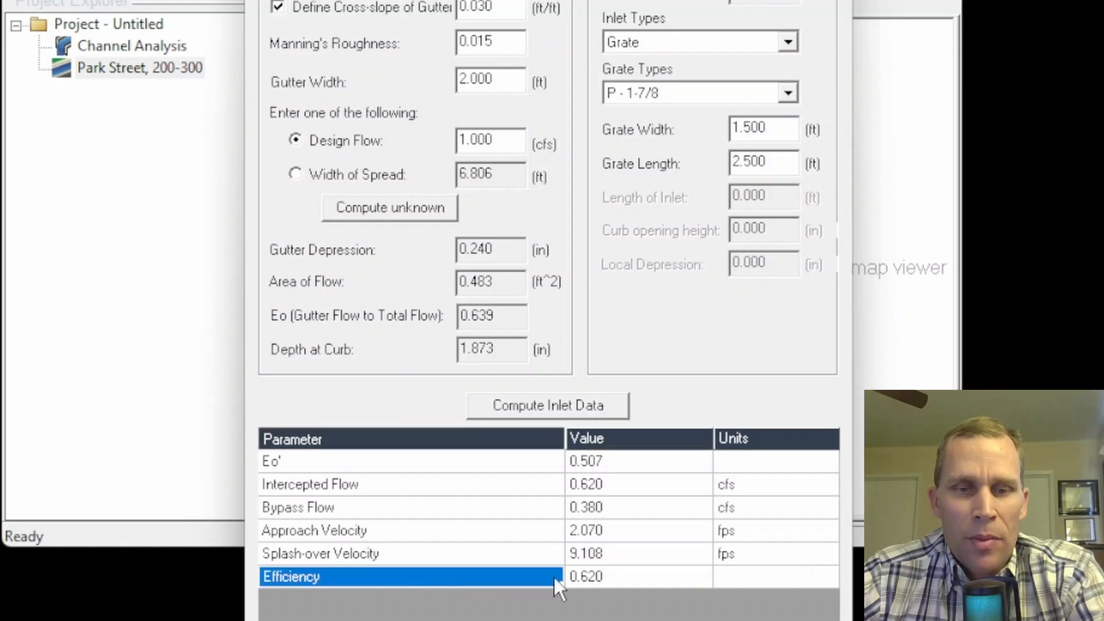
pyautogui.click(609, 576)
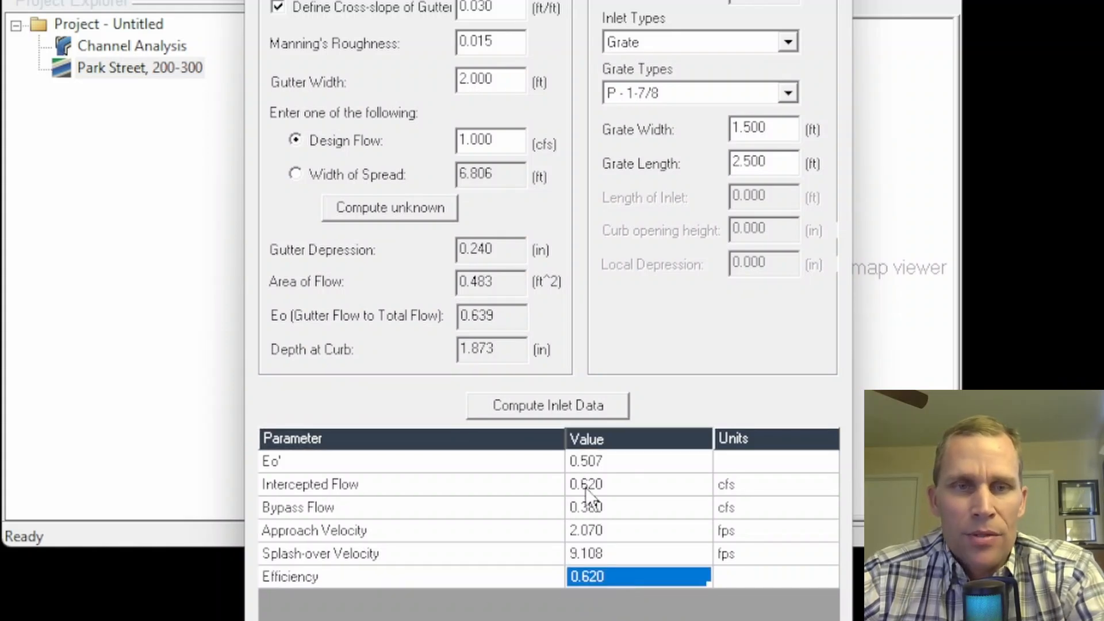
# Set the design flow to 2 cfs and recompute the unknown gutter values and the inlet data.
pyautogui.moveTo(509, 141); pyautogui.dragTo(434, 143)
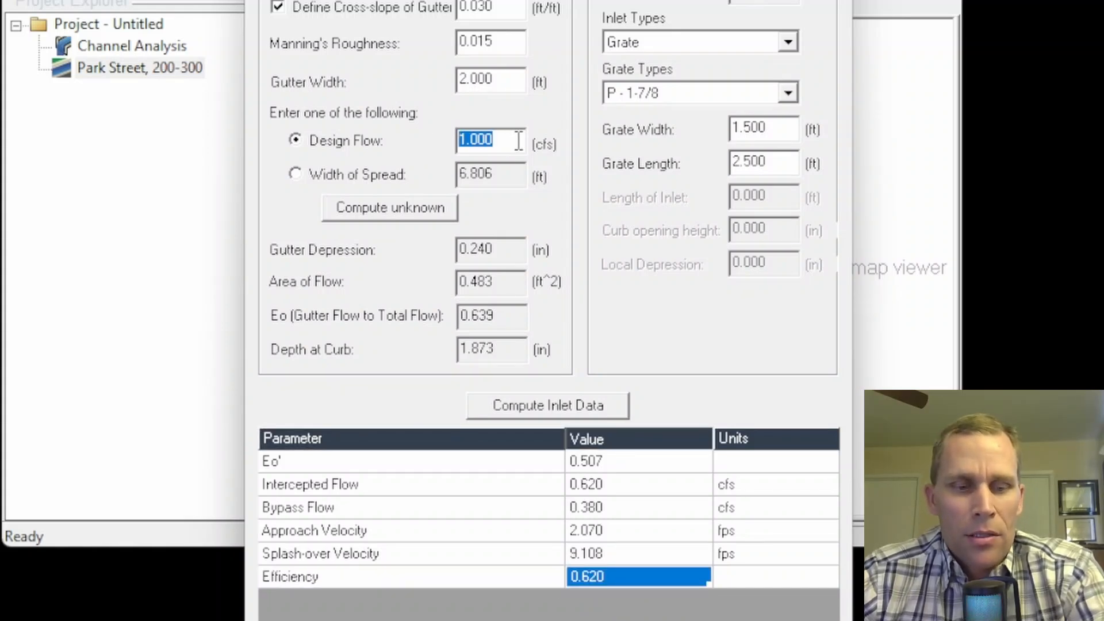
pyautogui.write('2')
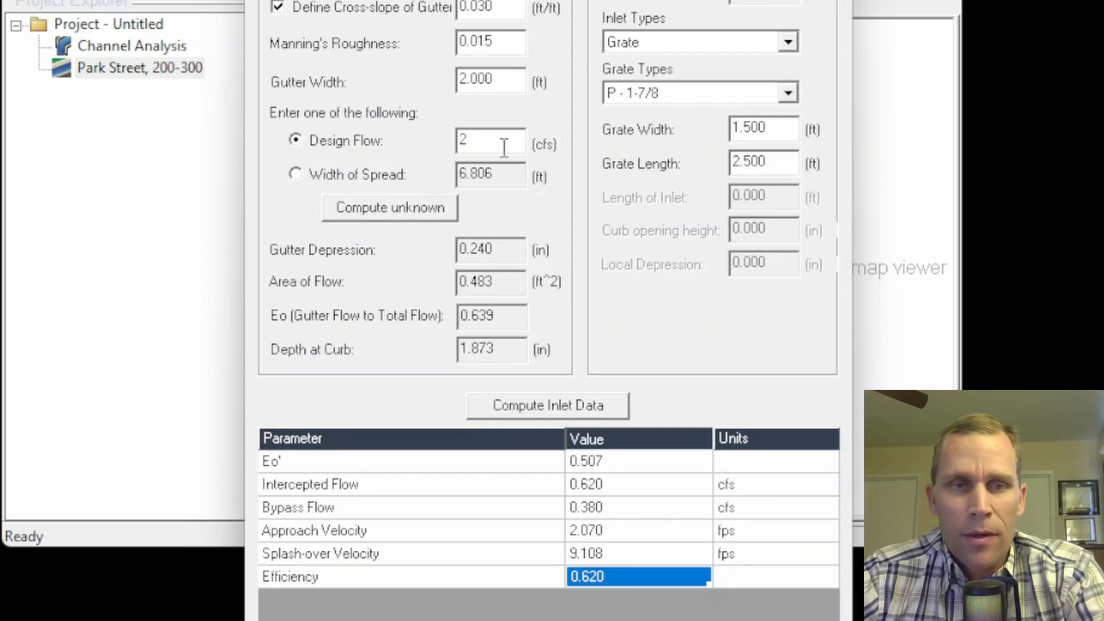
pyautogui.click(395, 212)
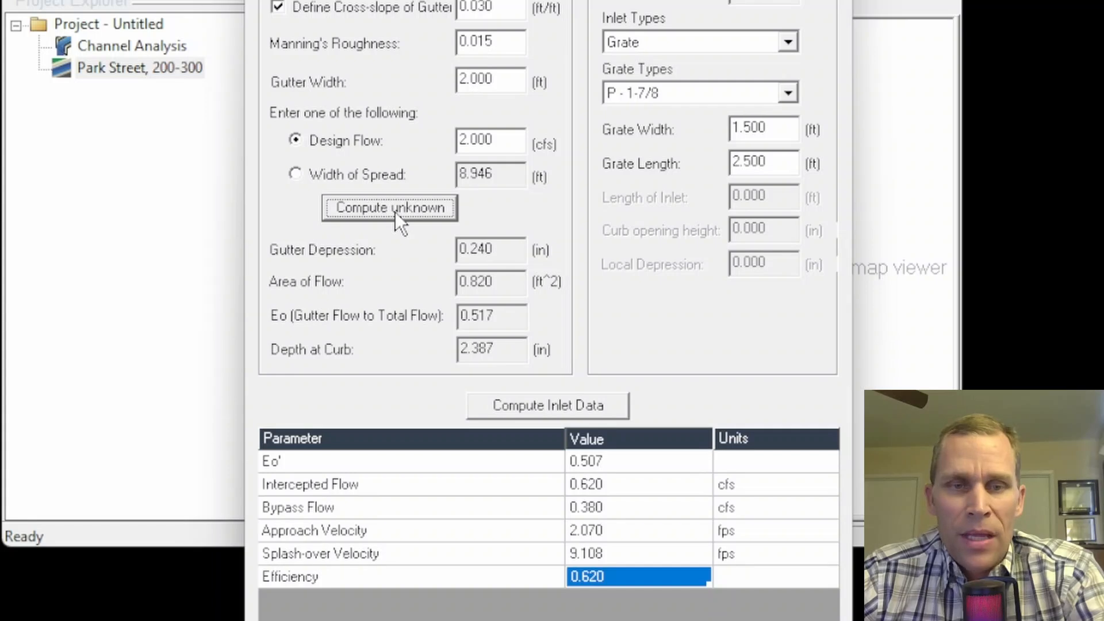
pyautogui.click(563, 413)
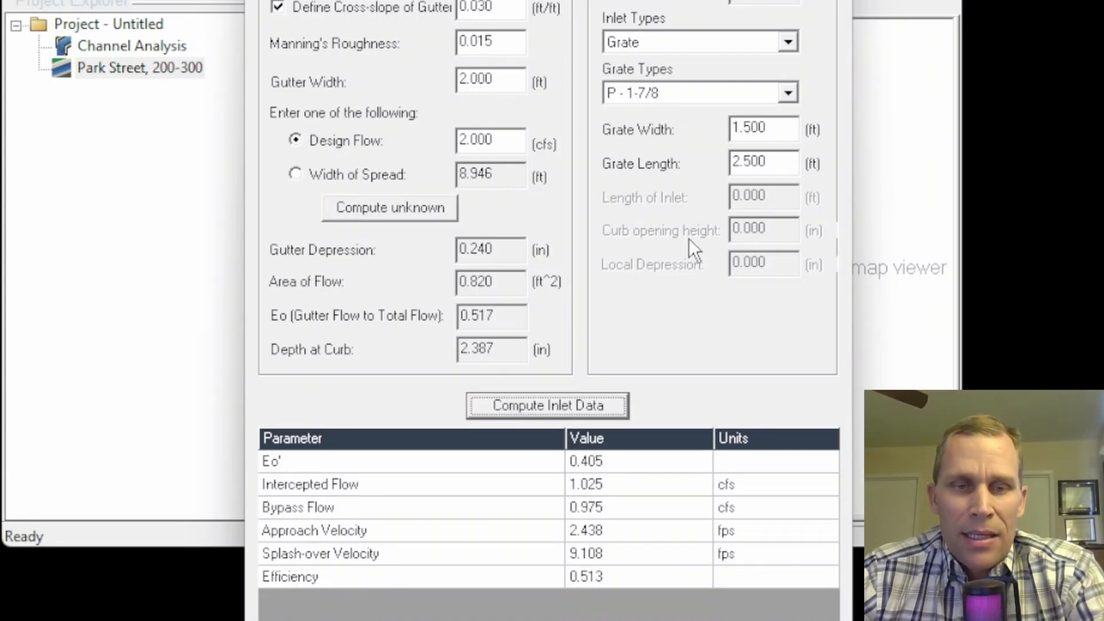
# Check the grate inlet's efficiency and compare its intercepted flow with the 2 cfs design flow.
pyautogui.click(619, 574)
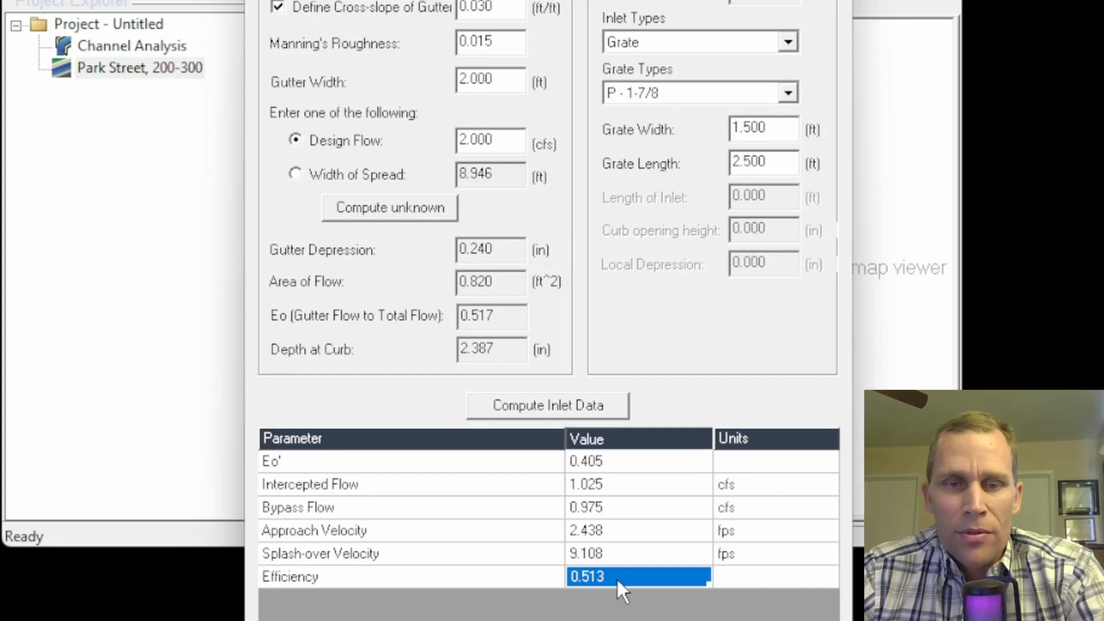
pyautogui.click(613, 485)
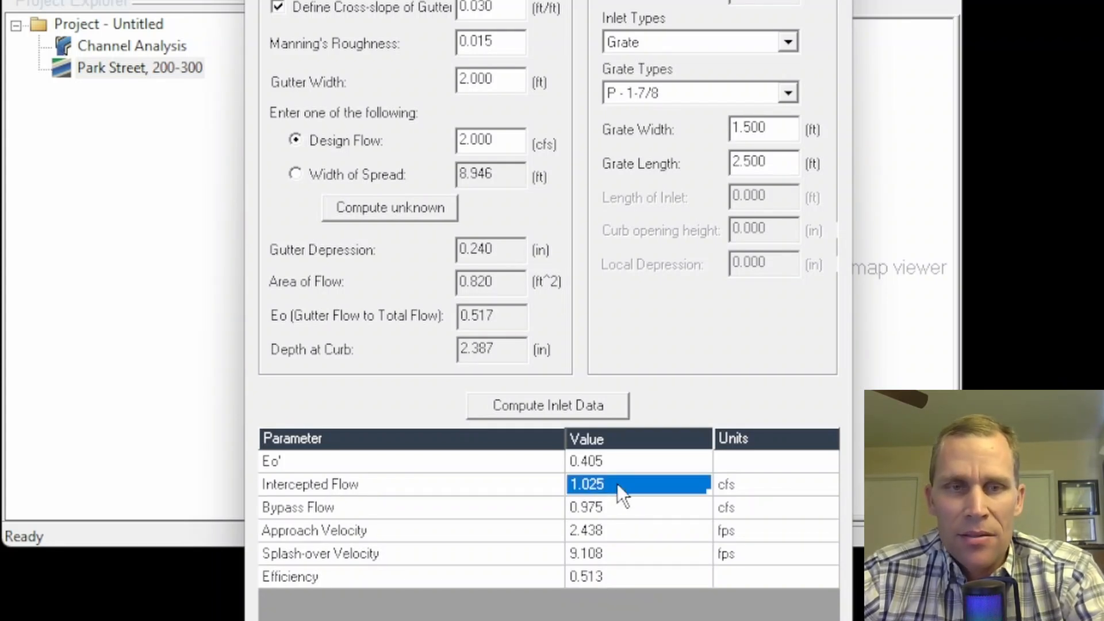
pyautogui.moveTo(505, 140); pyautogui.dragTo(414, 137)
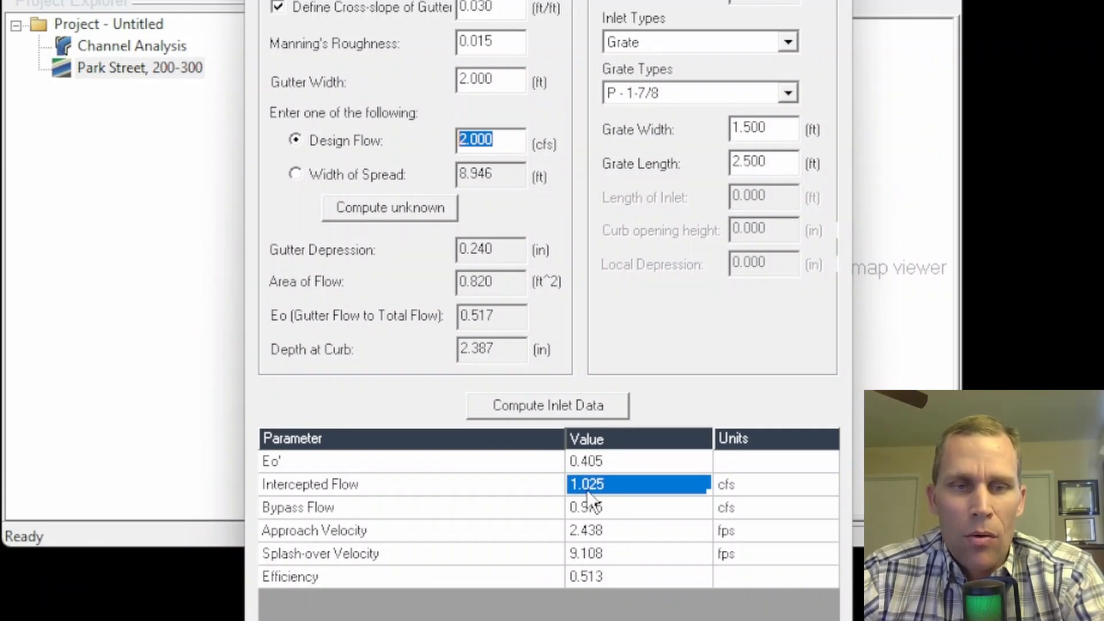
pyautogui.click(603, 485)
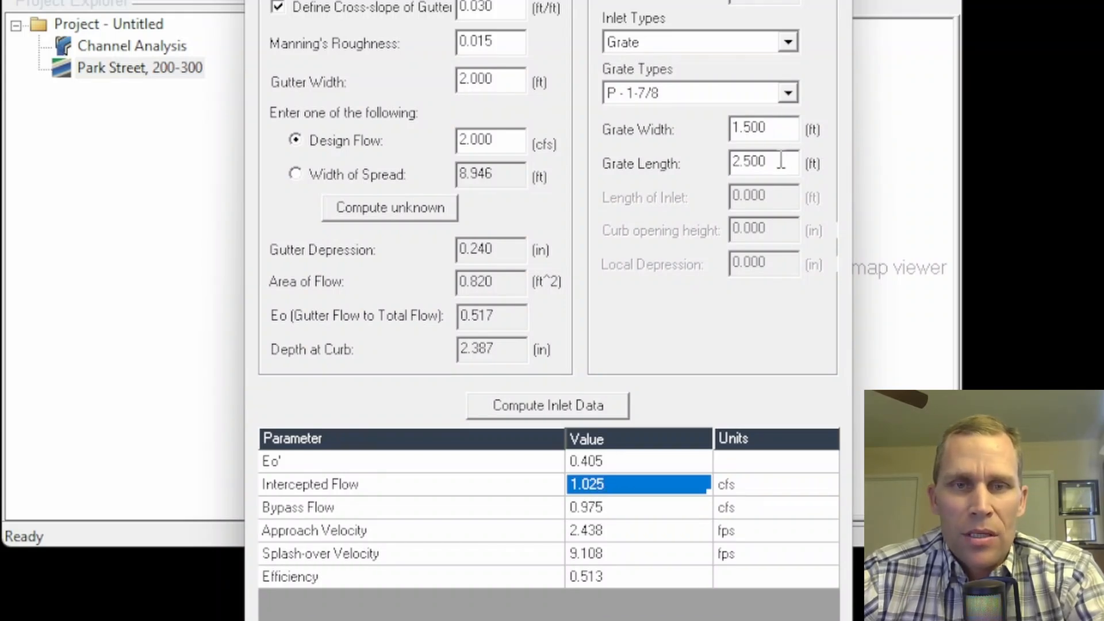
# Set the grate length to 3.5 ft and recompute the inlet data, checking the intercepted flow and efficiency.
pyautogui.moveTo(783, 159); pyautogui.dragTo(728, 164)
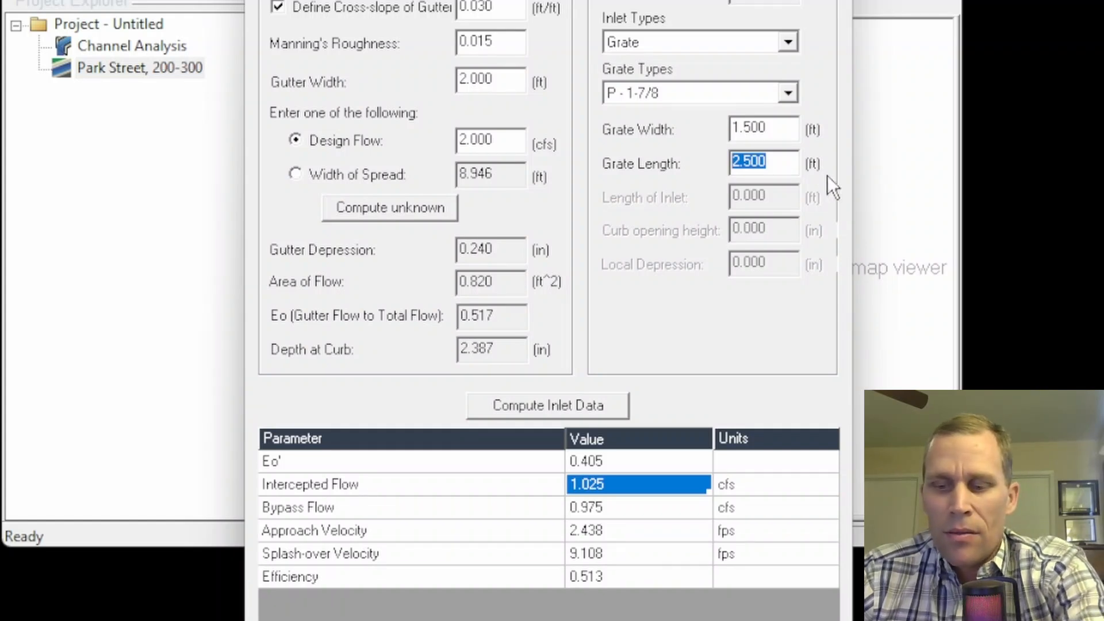
pyautogui.write('3.5')
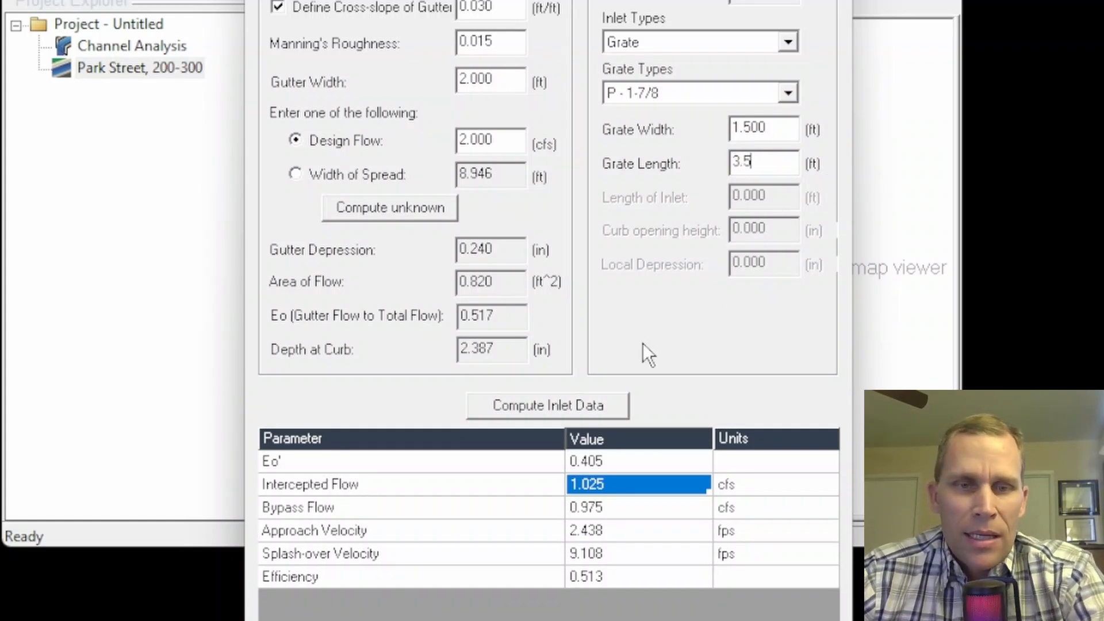
pyautogui.click(547, 407)
pyautogui.click(611, 484)
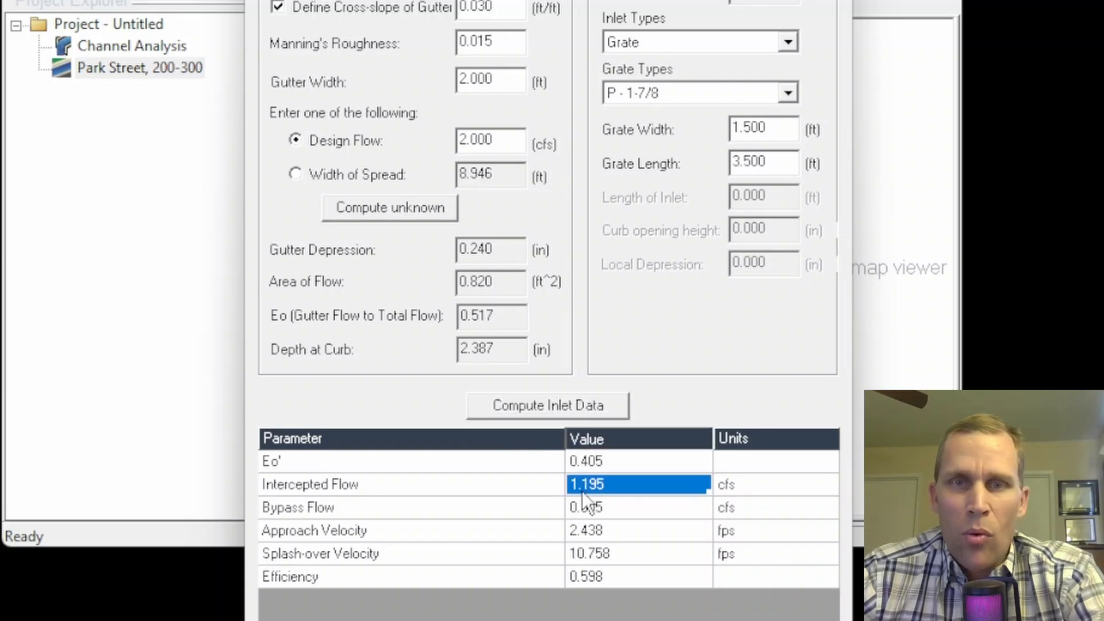
pyautogui.click(609, 576)
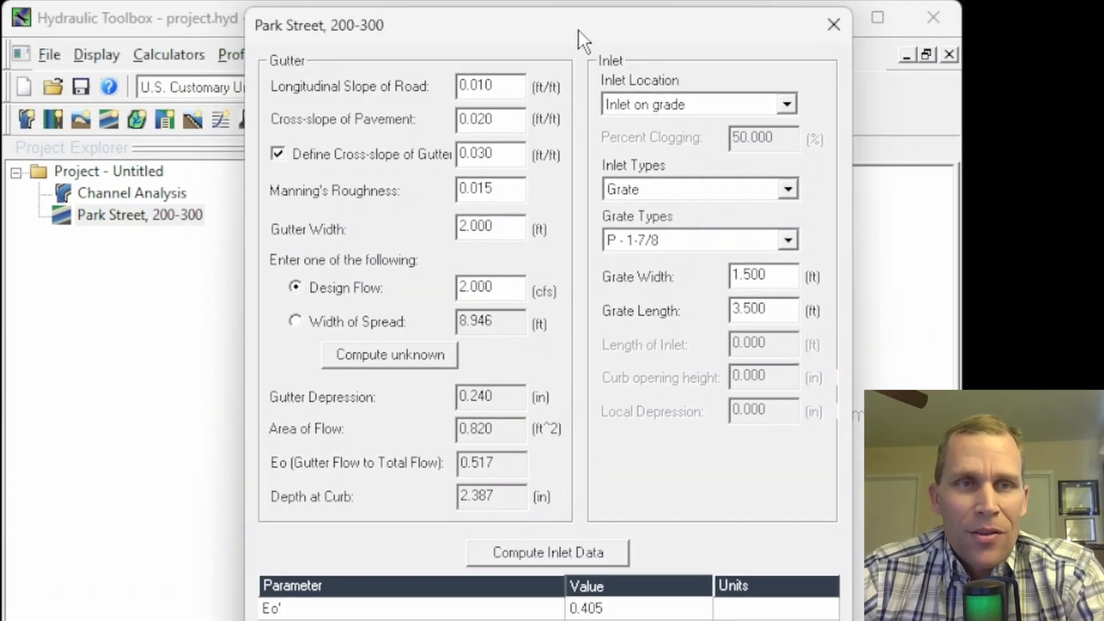
# Look through the grate types without changing the selection, and switch the inlet type to Curb opening.
pyautogui.moveTo(579, 29); pyautogui.dragTo(575, 31)
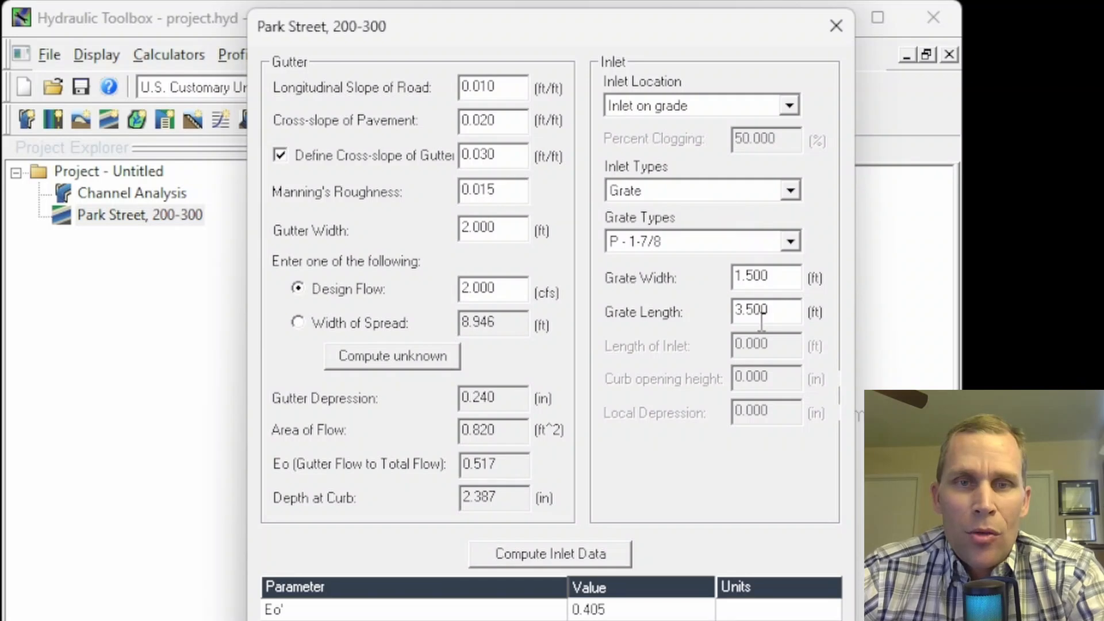
pyautogui.click(790, 241)
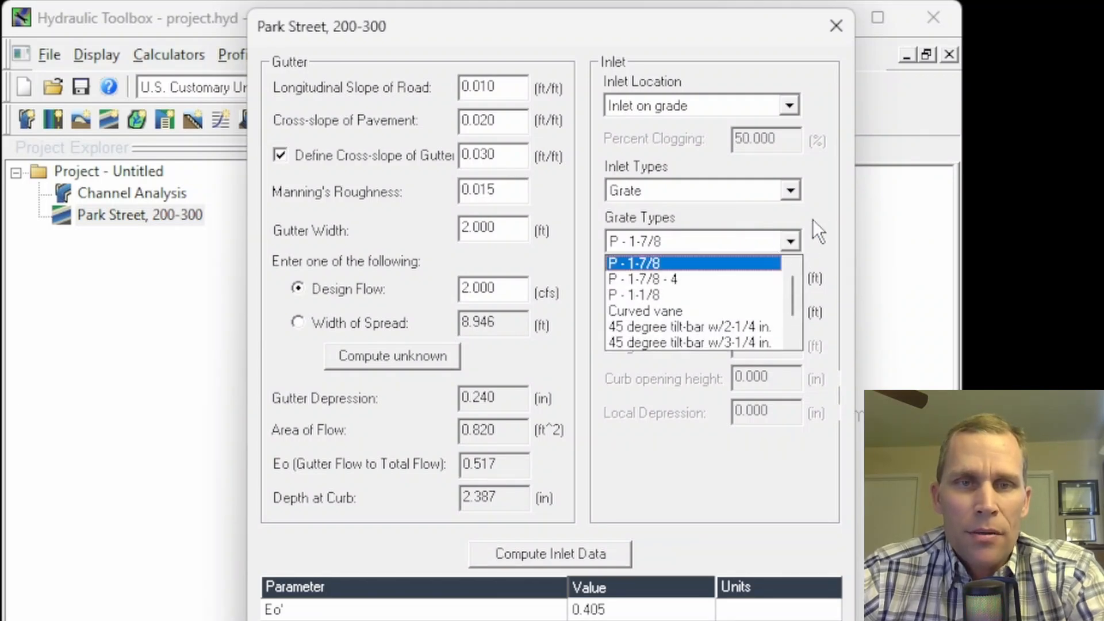
pyautogui.click(769, 203)
pyautogui.click(790, 191)
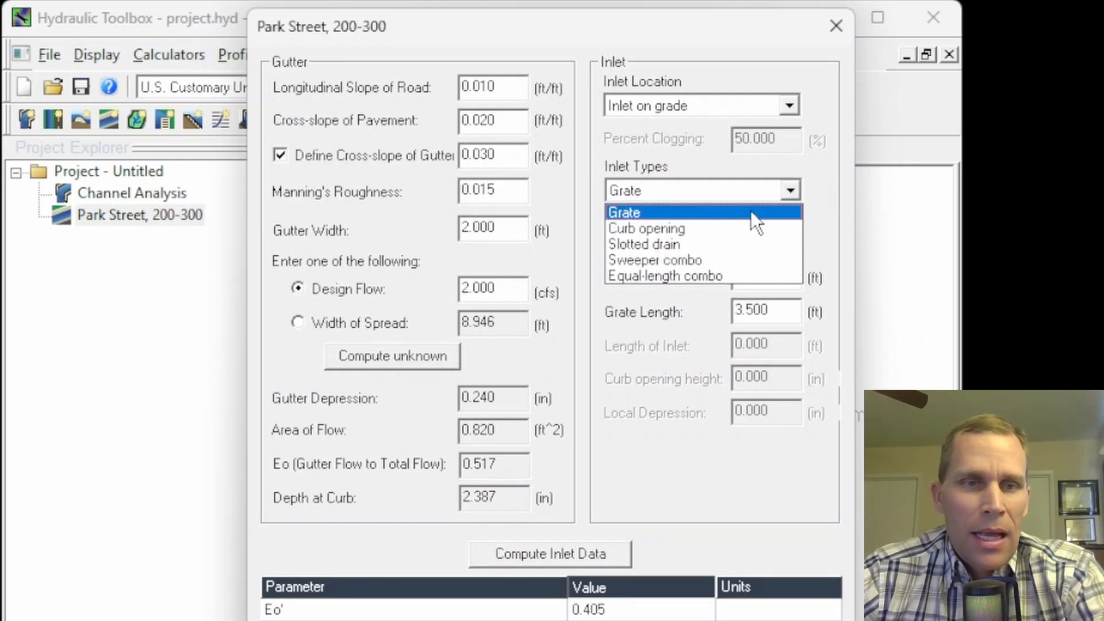
pyautogui.click(669, 230)
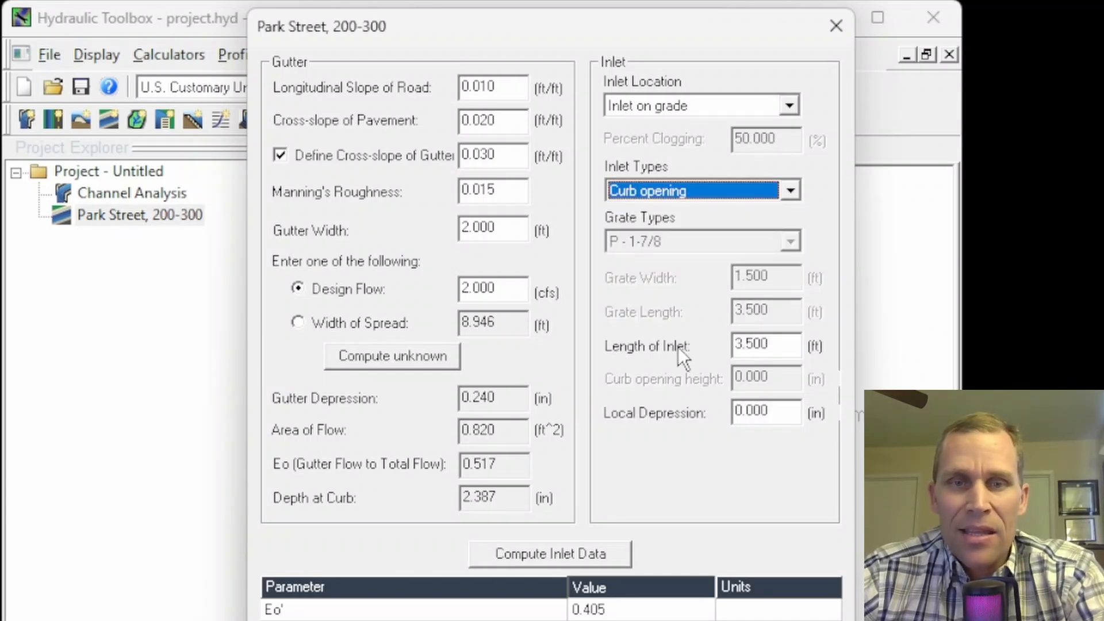
# Set the curb opening's local depression to 4 in and compute the inlet data to check its efficiency.
pyautogui.press('Tab')
pyautogui.press('Tab')
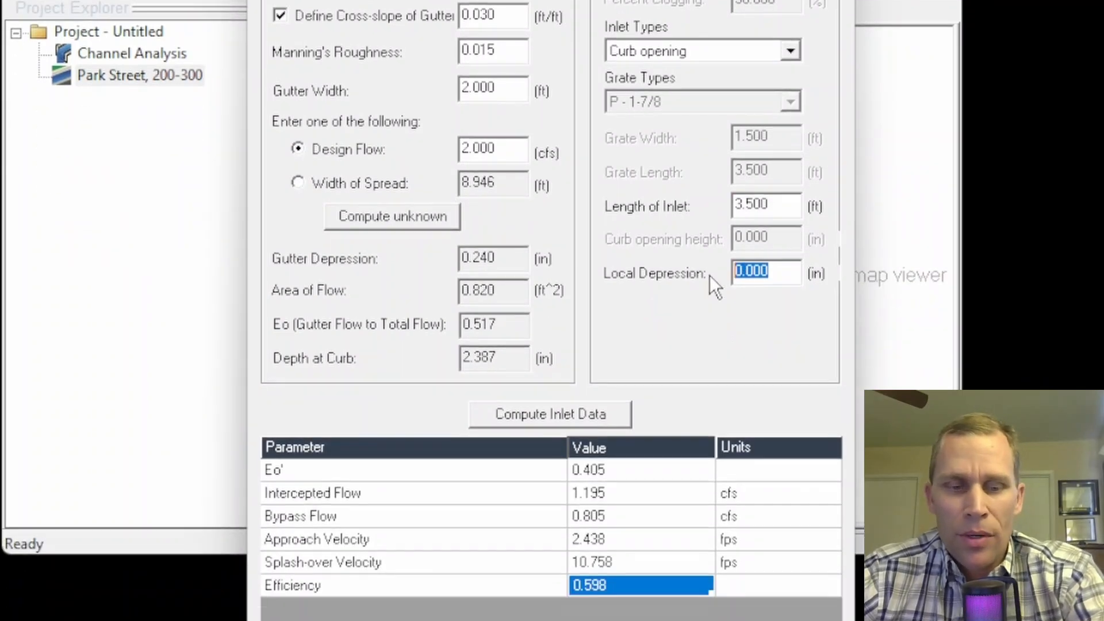
pyautogui.write('4')
pyautogui.press('Tab')
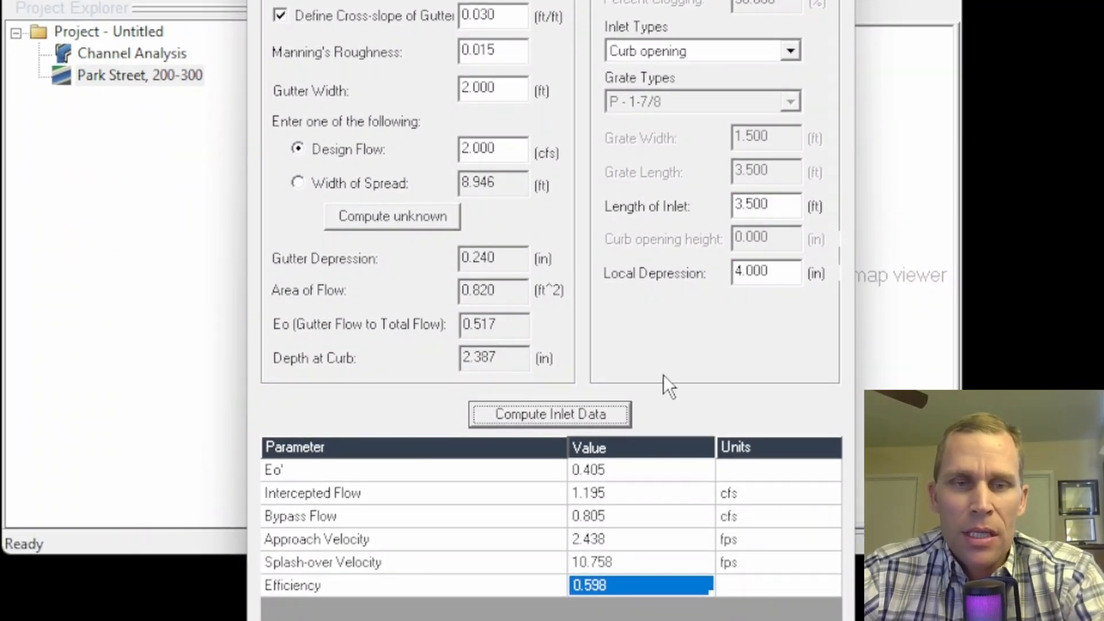
pyautogui.click(542, 416)
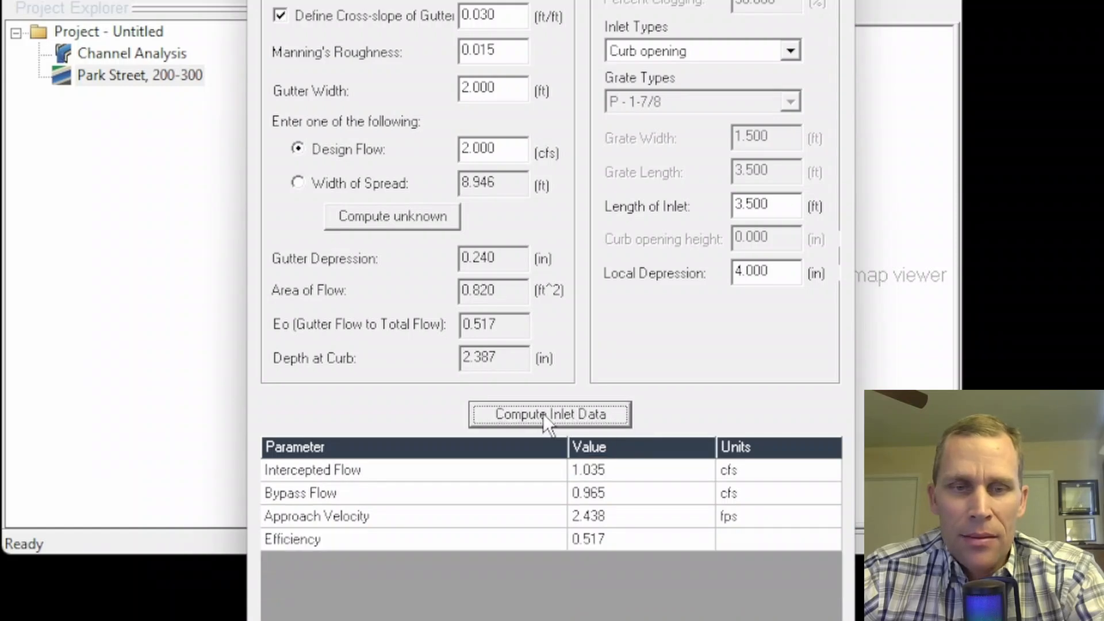
pyautogui.click(609, 539)
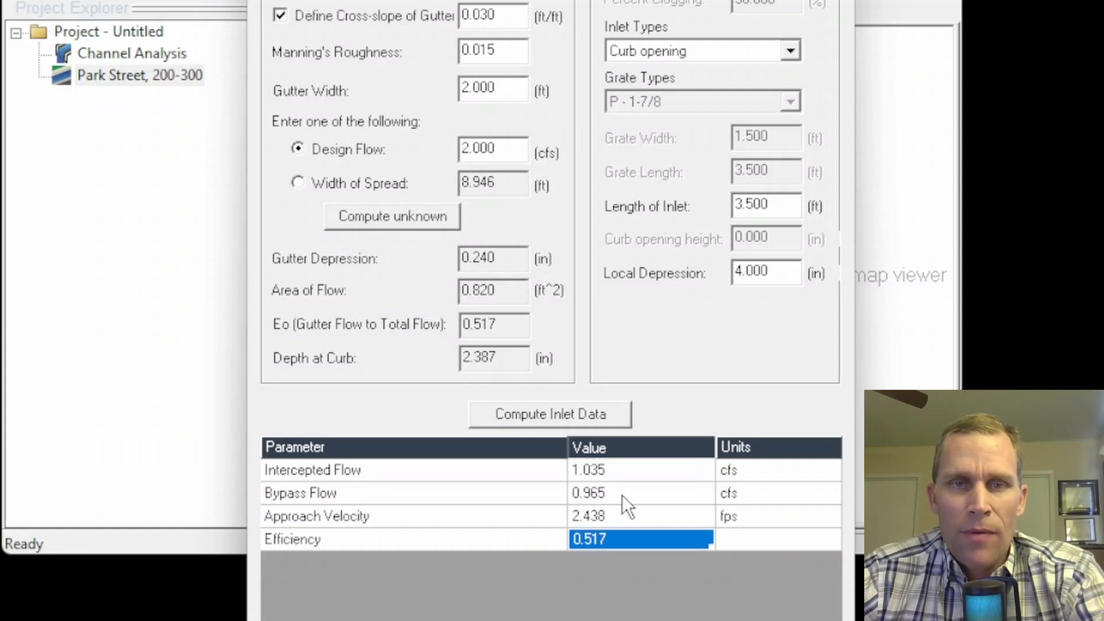
# Change the inlet type to Equal-length combo and recompute the inlet data, comparing the intercepted flow with the design flow.
pyautogui.click(791, 52)
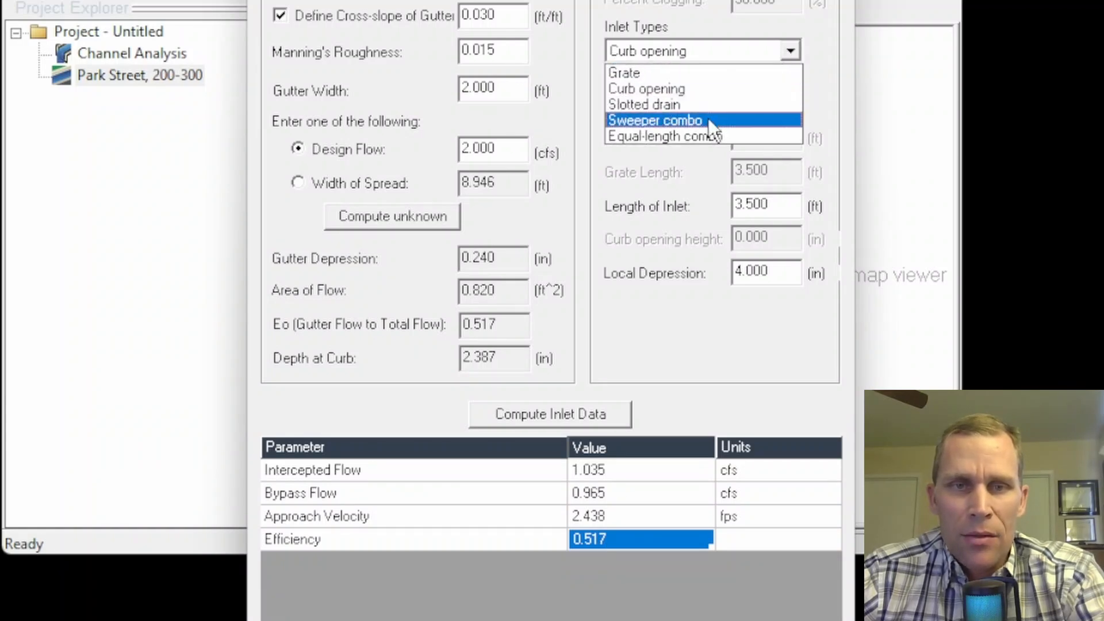
pyautogui.click(702, 137)
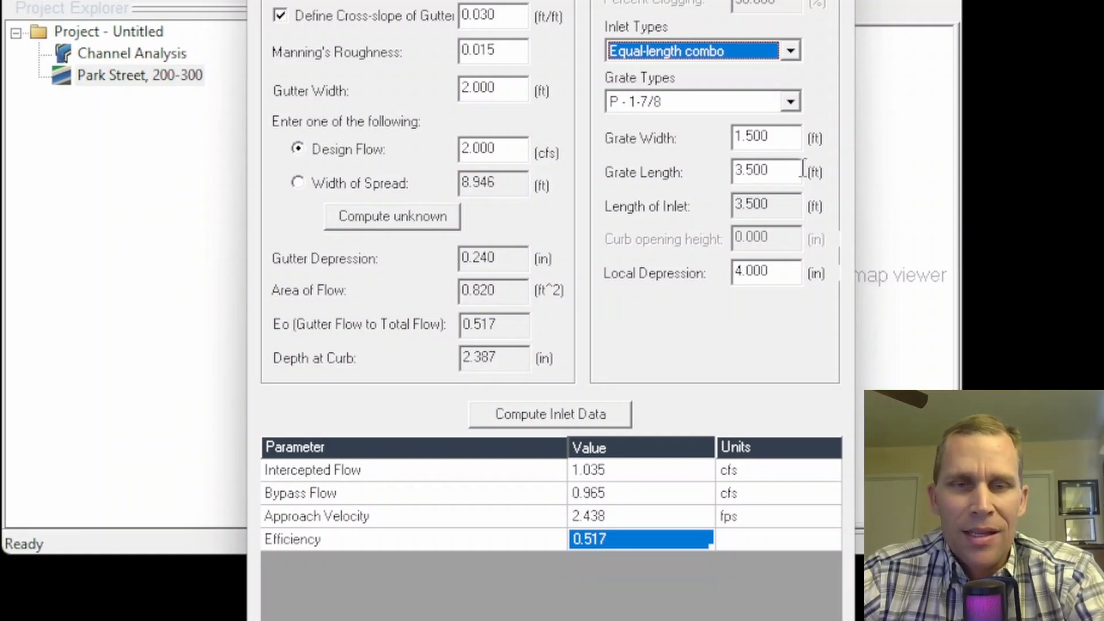
pyautogui.click(544, 419)
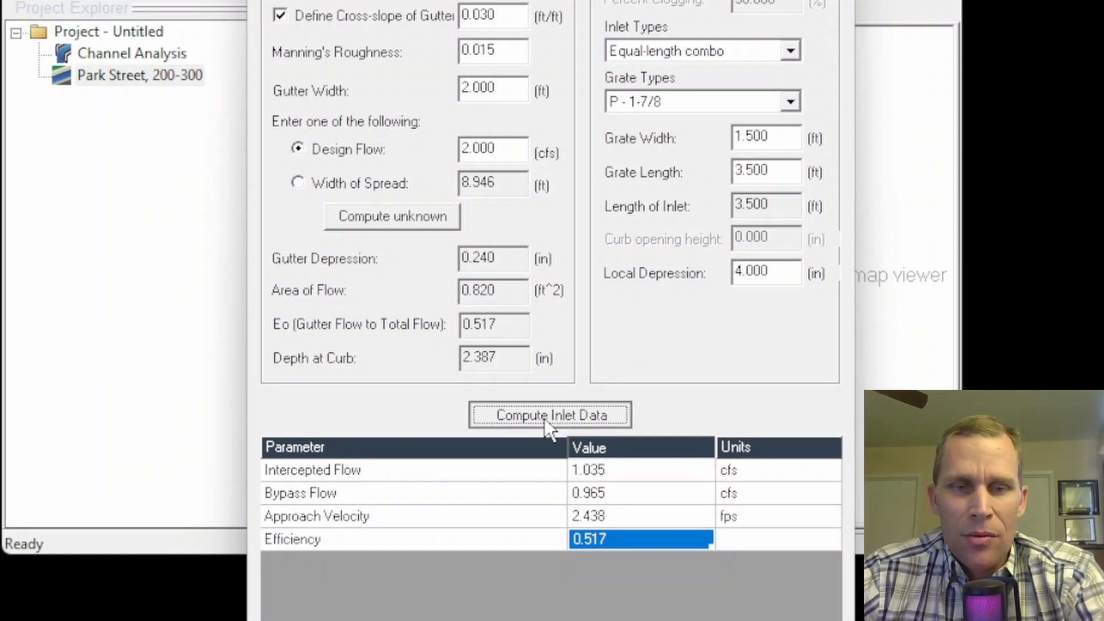
pyautogui.click(606, 588)
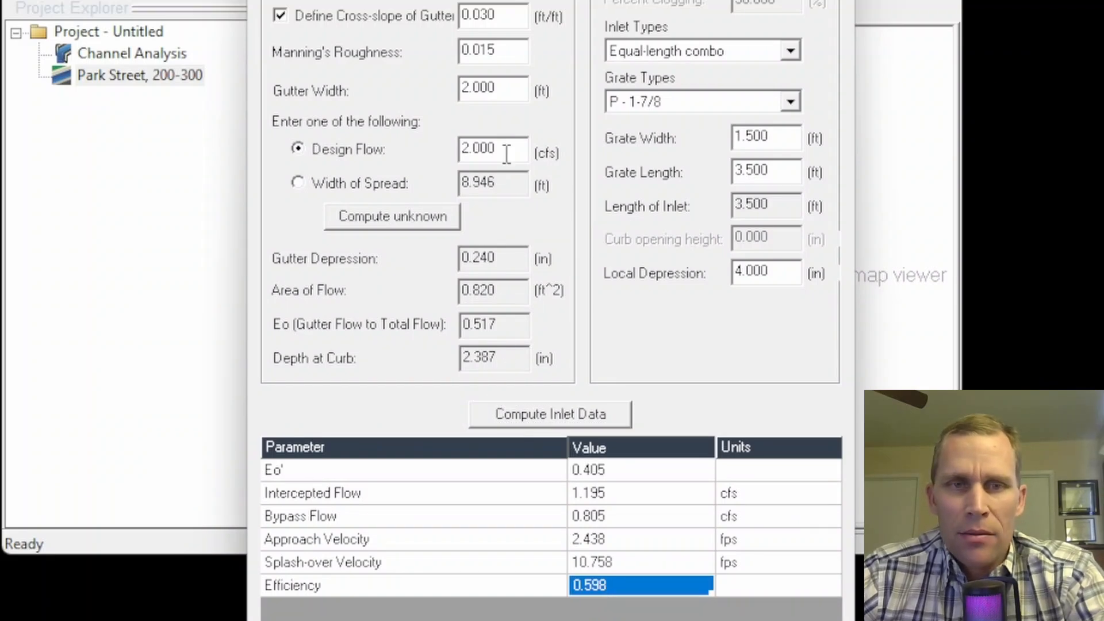
pyautogui.moveTo(500, 149); pyautogui.dragTo(444, 154)
pyautogui.click(618, 492)
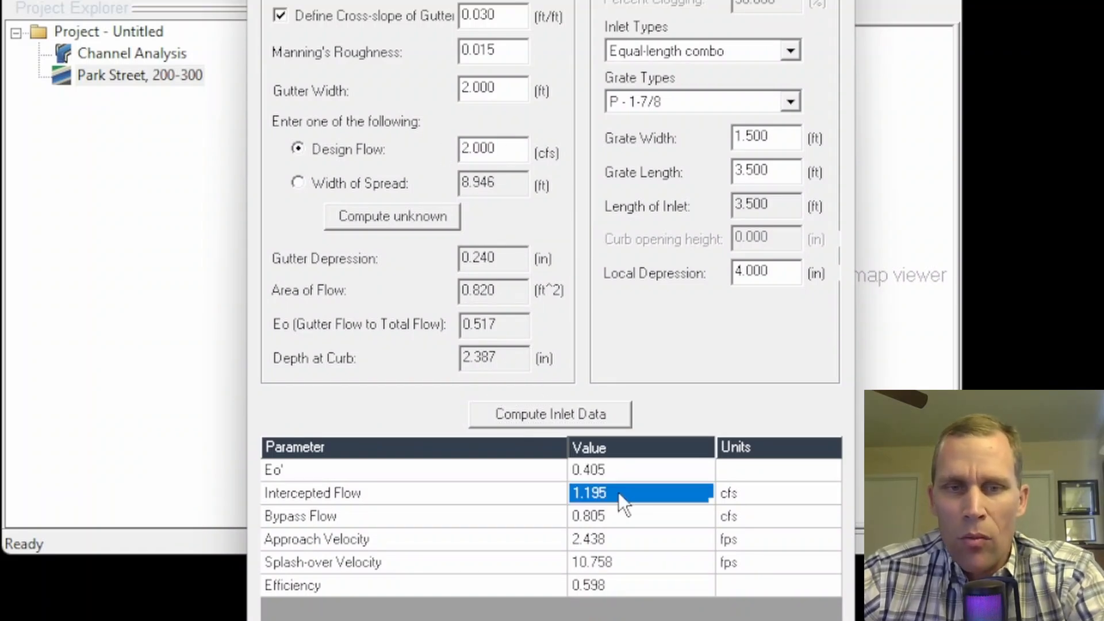